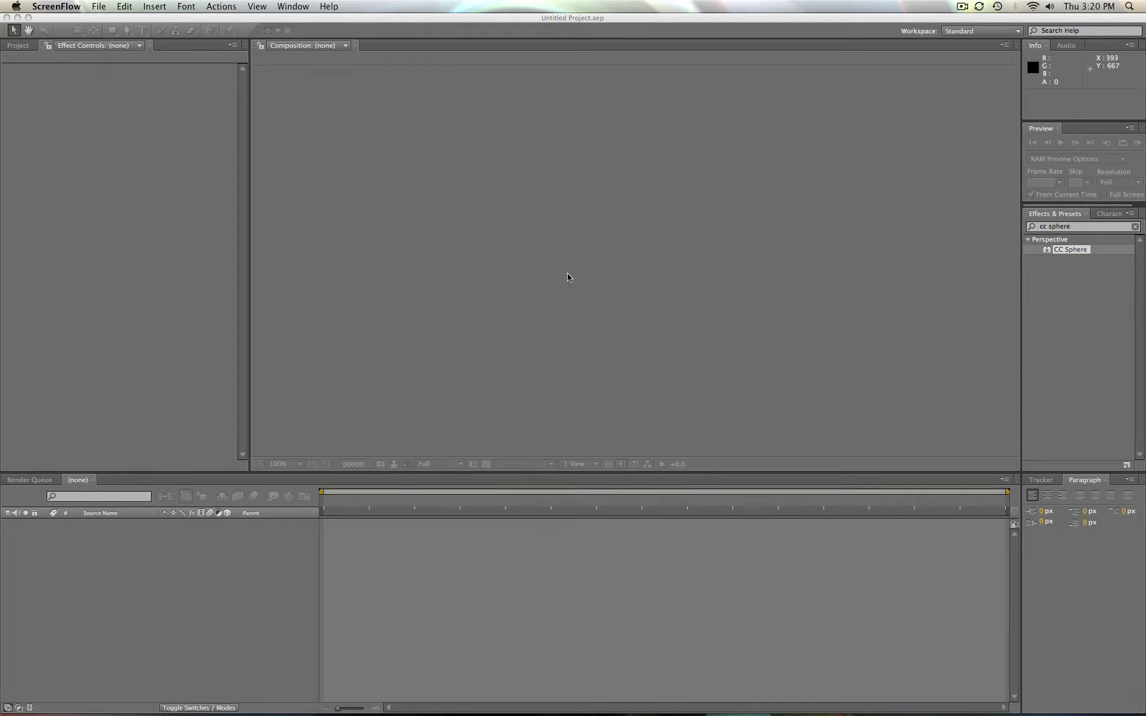
Open the finished Earth.mov from the Space Project folder with QuickTime Player 7.
left_click(563, 268)
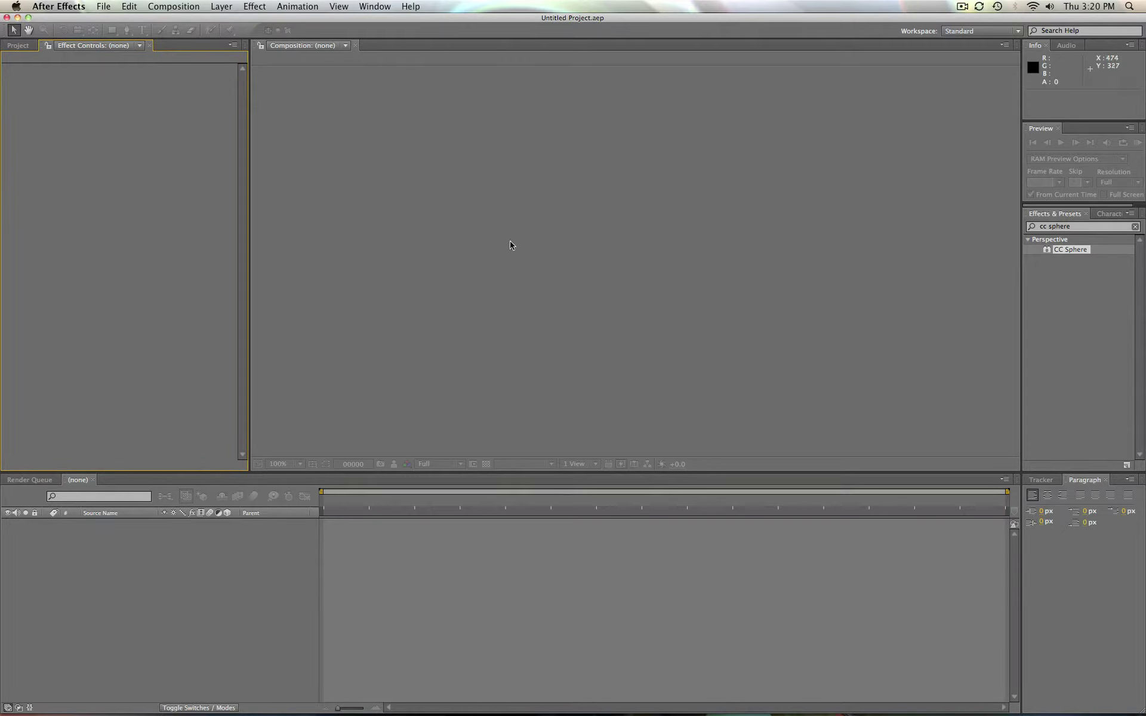
mouse_move(469, 714)
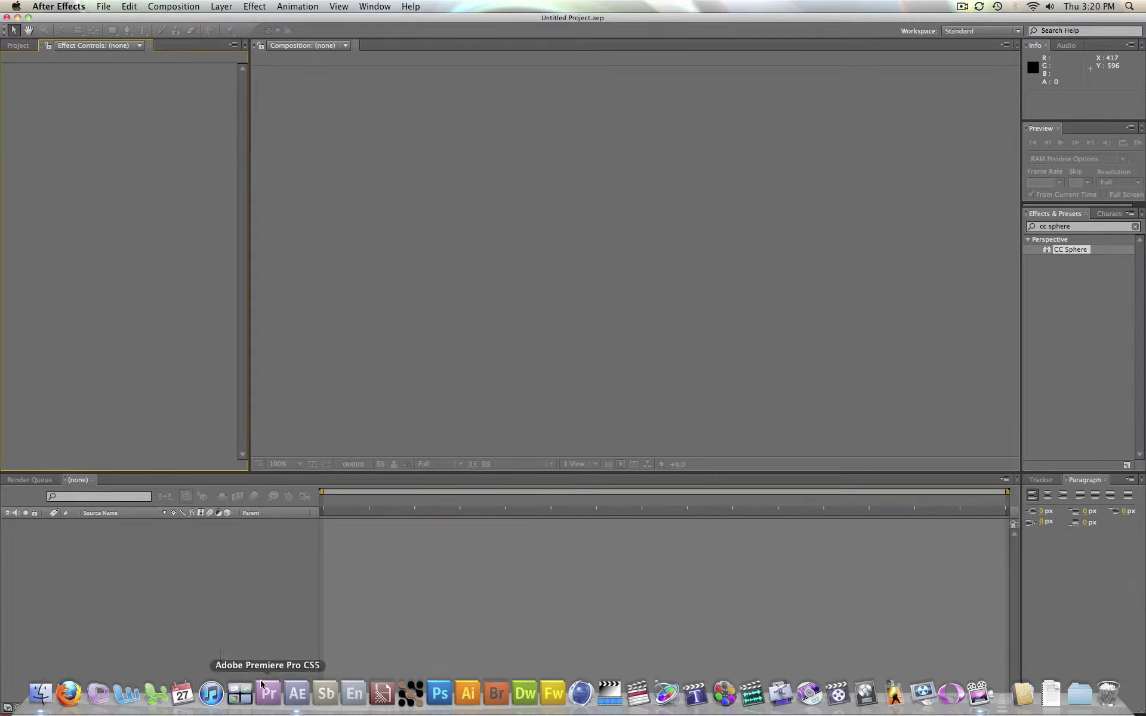
left_click(51, 699)
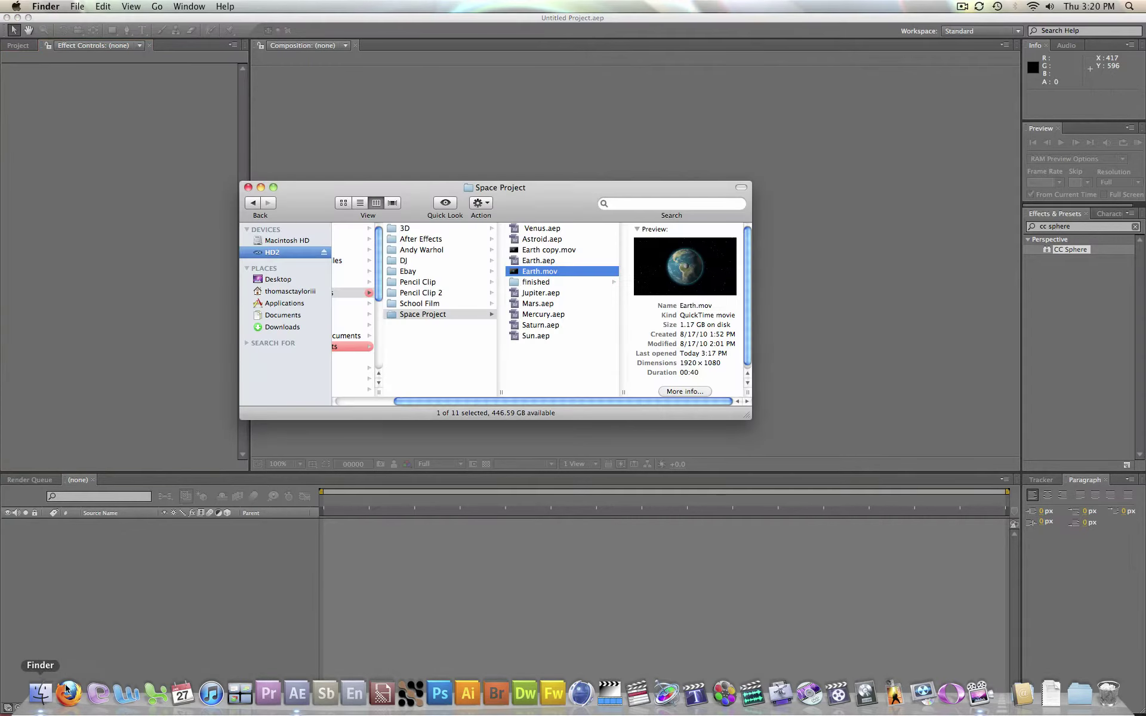
right_click(545, 273)
mouse_move(599, 289)
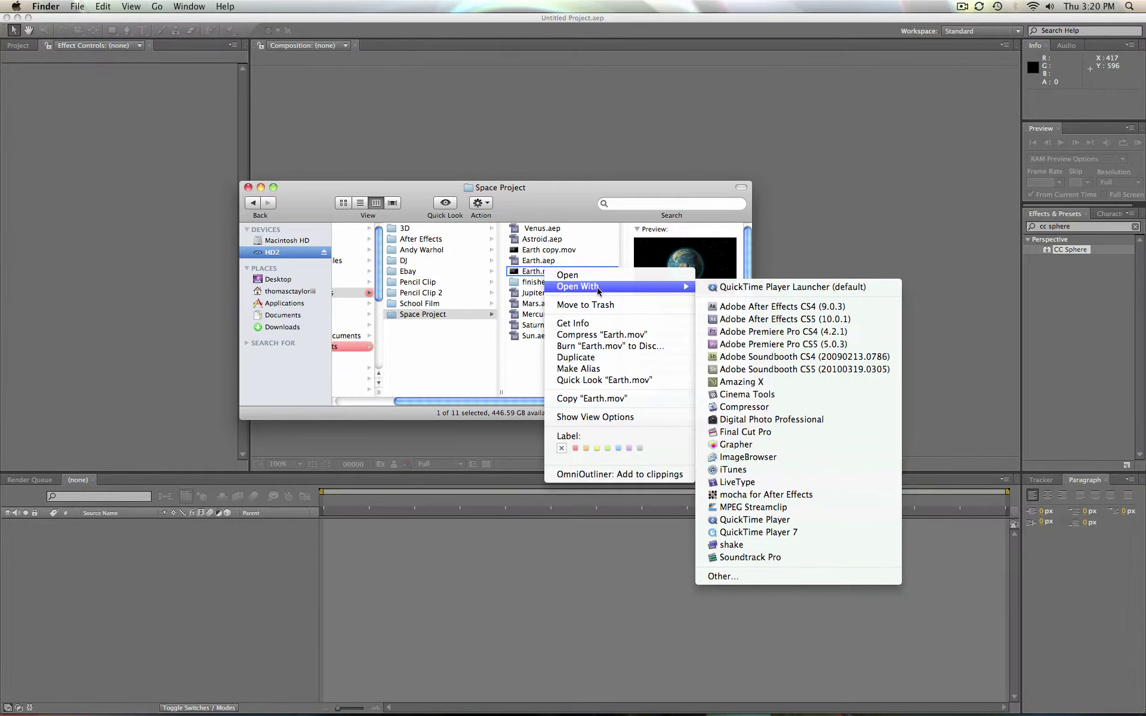
left_click(810, 533)
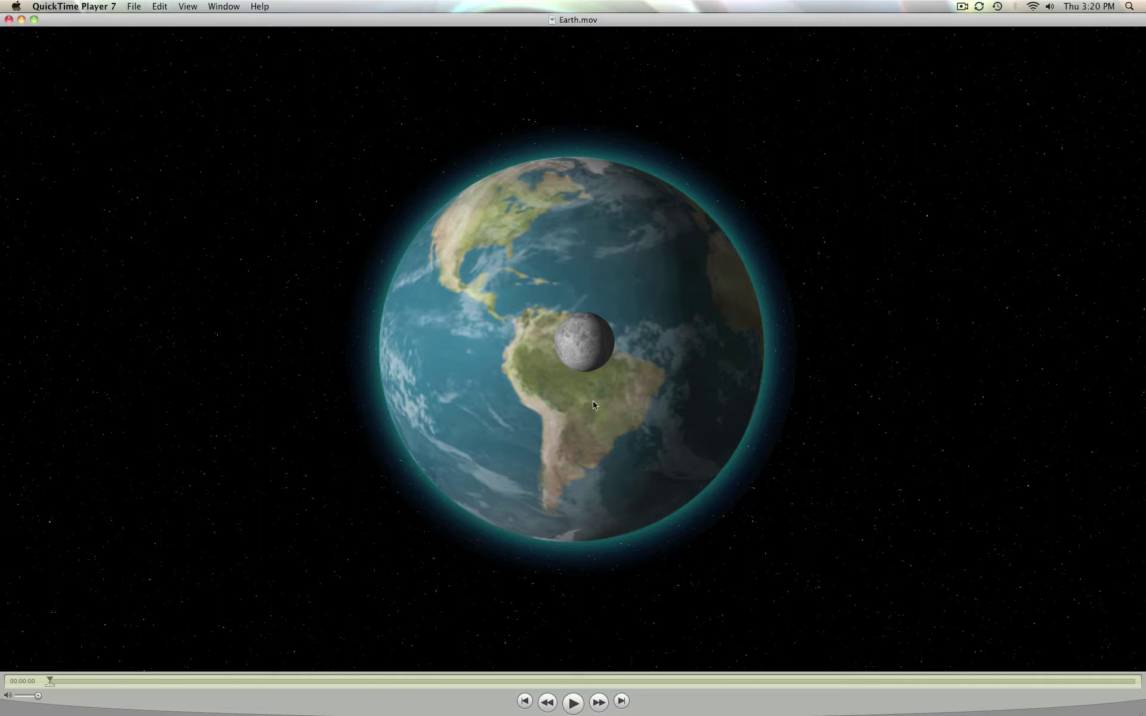
Play the Earth movie, then quit QuickTime Player 7 and close the Space Project window.
left_click(573, 707)
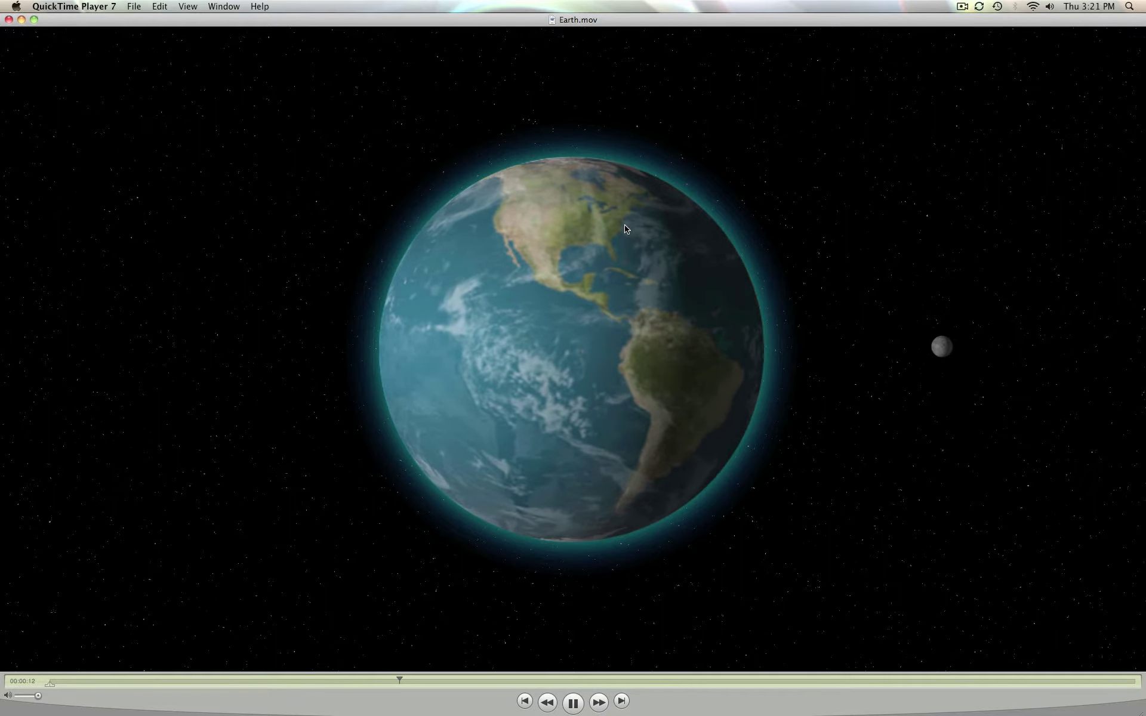
left_click(95, 8)
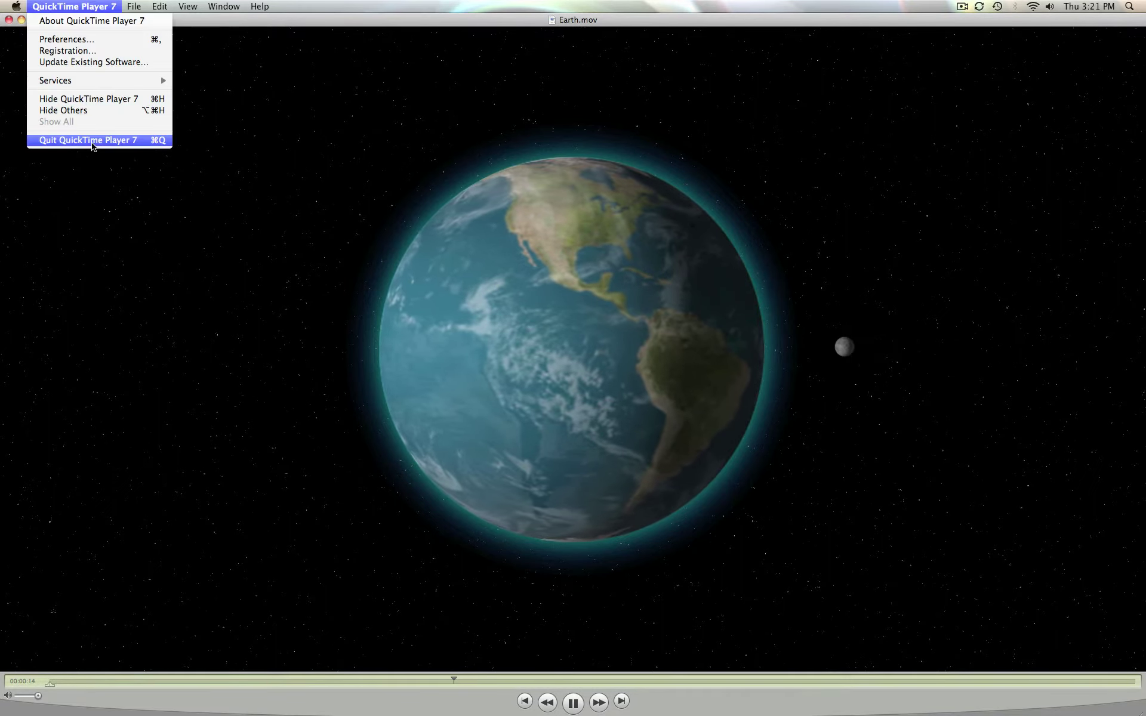
left_click(84, 141)
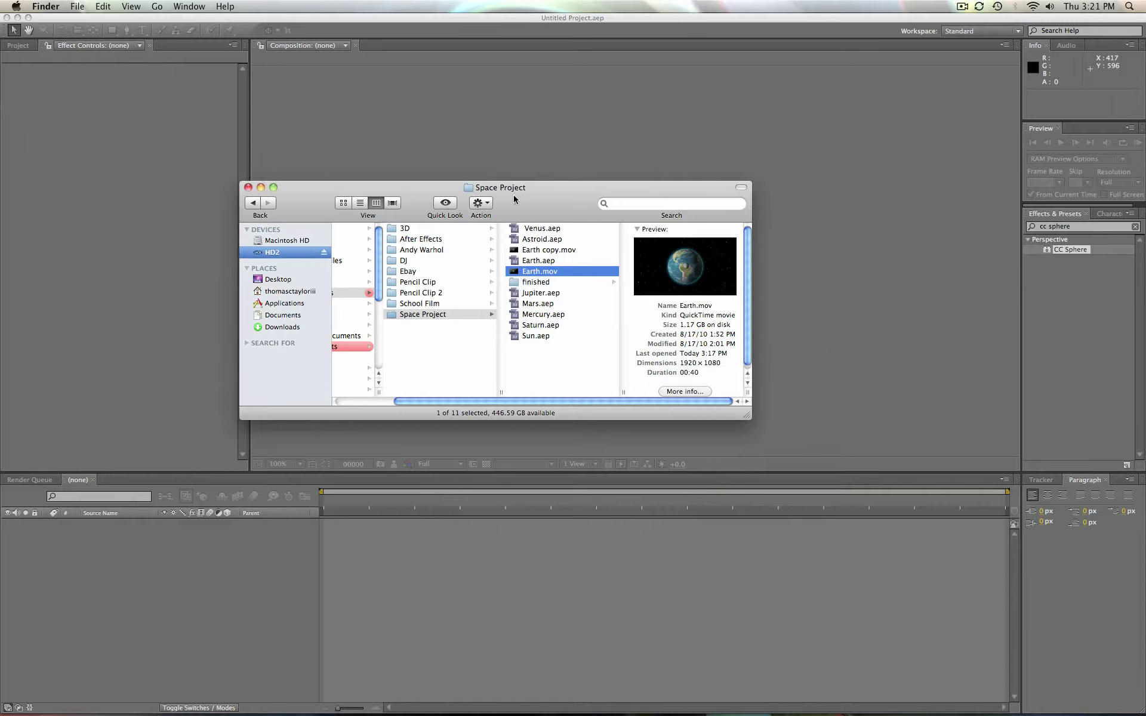
left_click(249, 188)
Create a composition named earth with the HDV/HDTV 720 29.97 preset (1280×720).
left_click(364, 163)
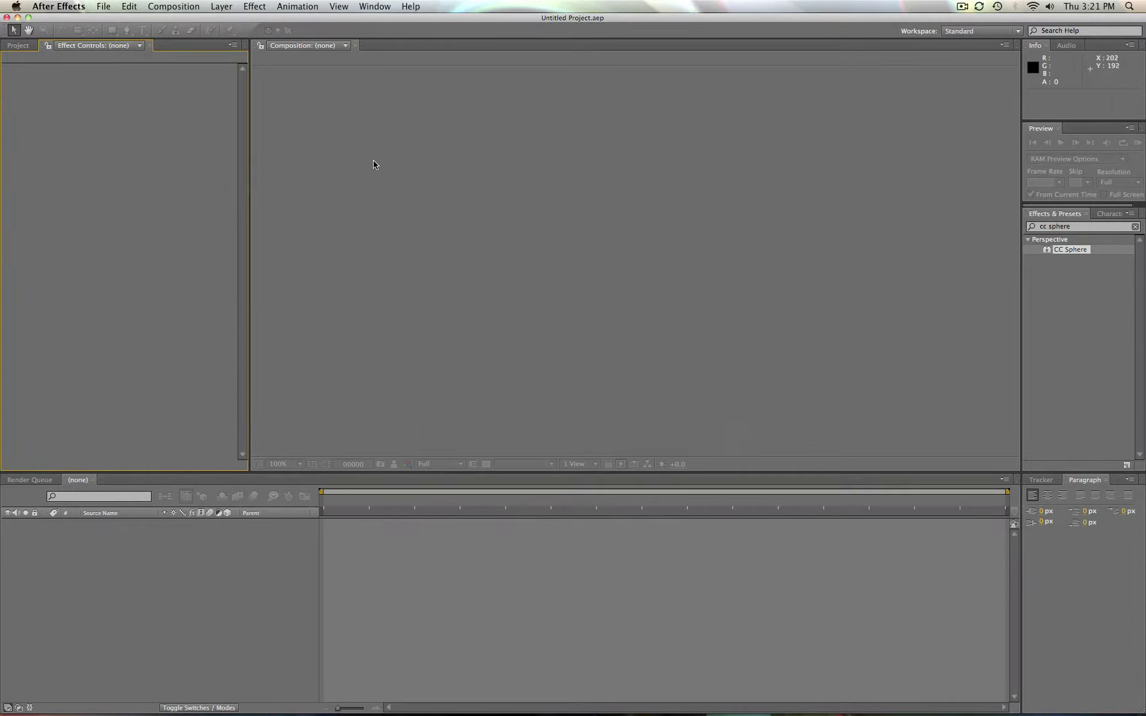
left_click(174, 6)
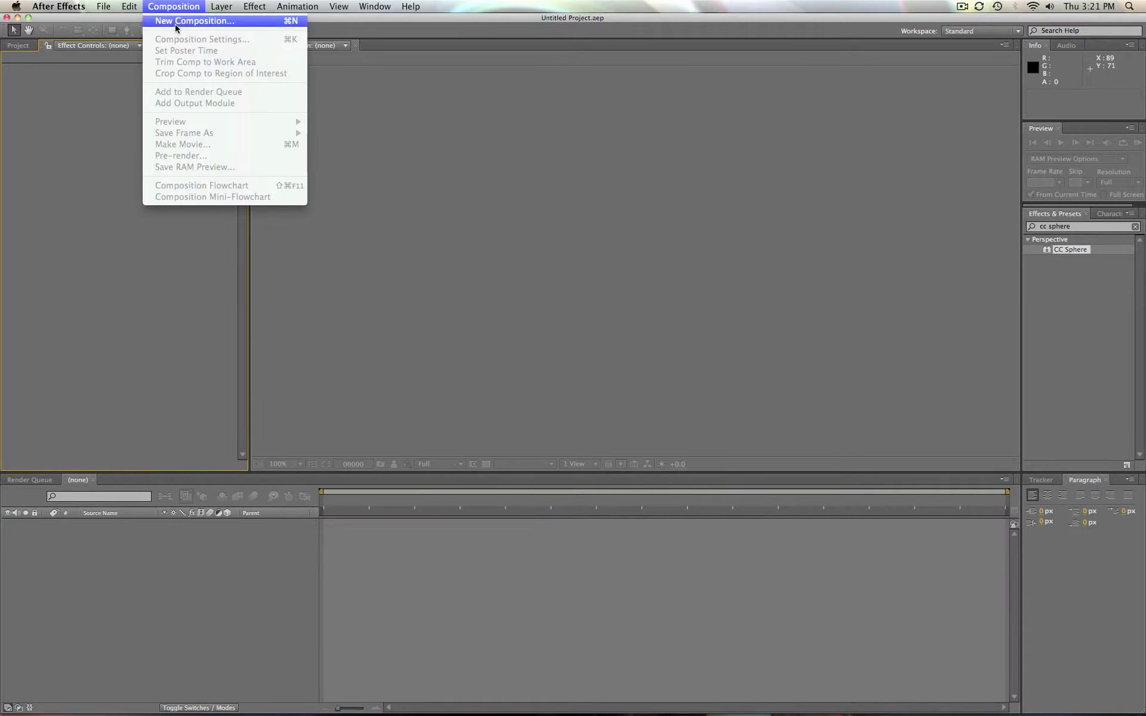
left_click(176, 23)
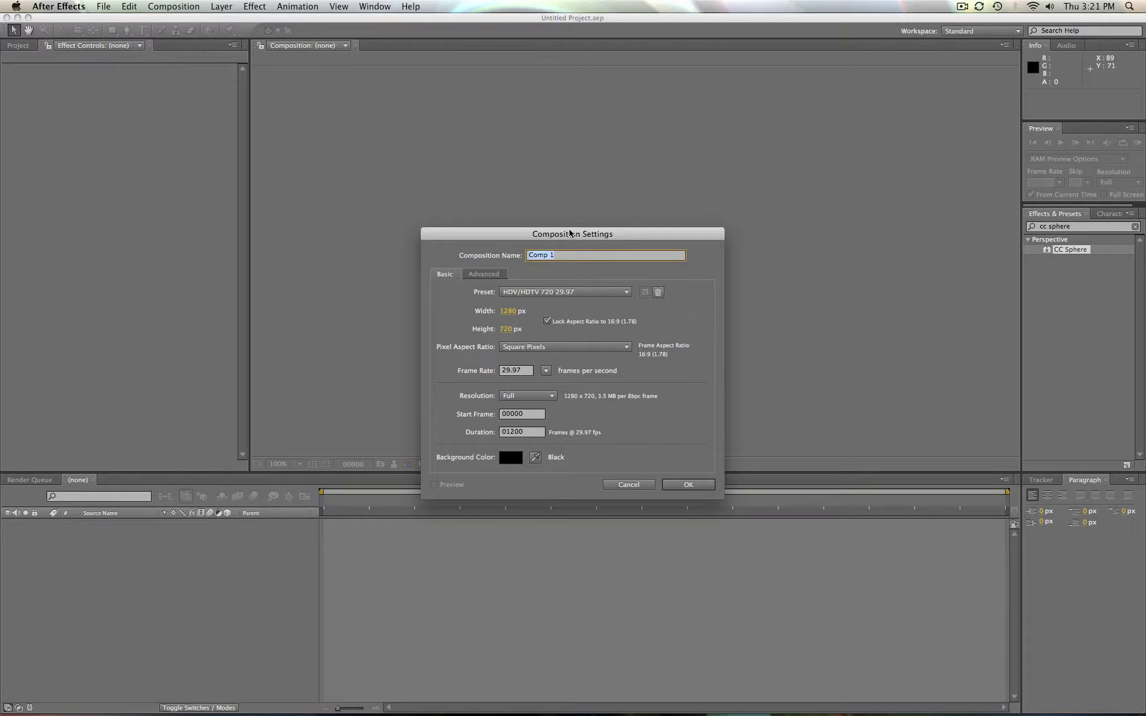
type("earth")
key("Return")
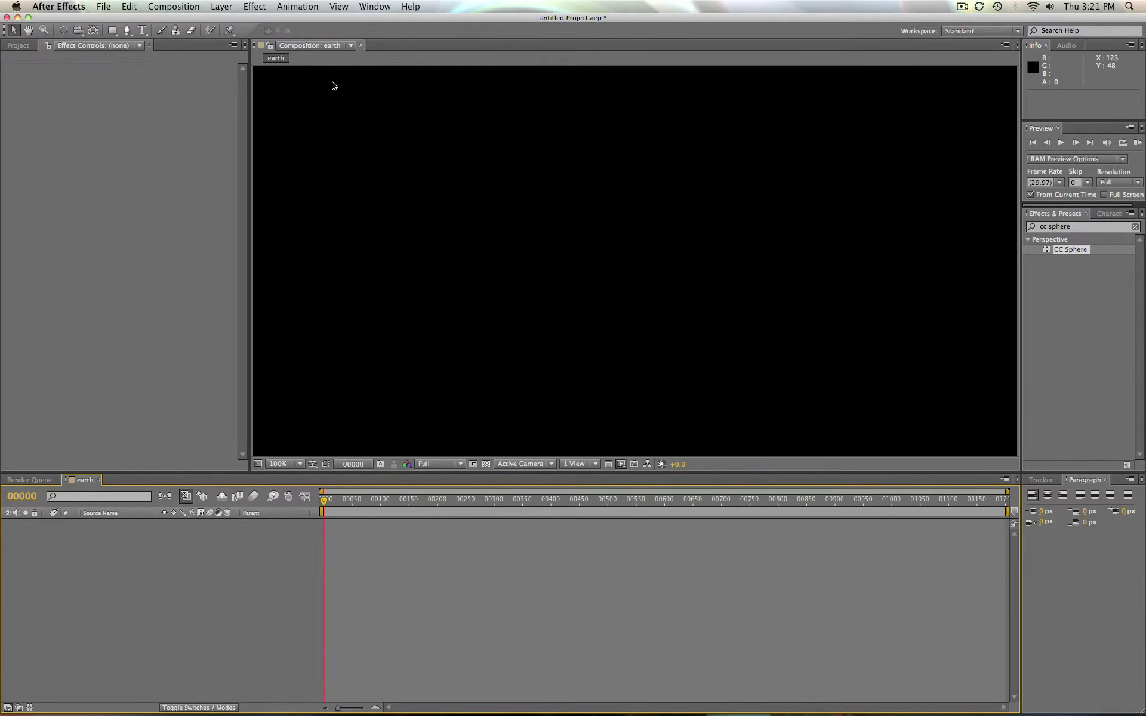
Add a full-frame black solid layer named stars to the earth composition.
left_click(232, 8)
mouse_move(251, 21)
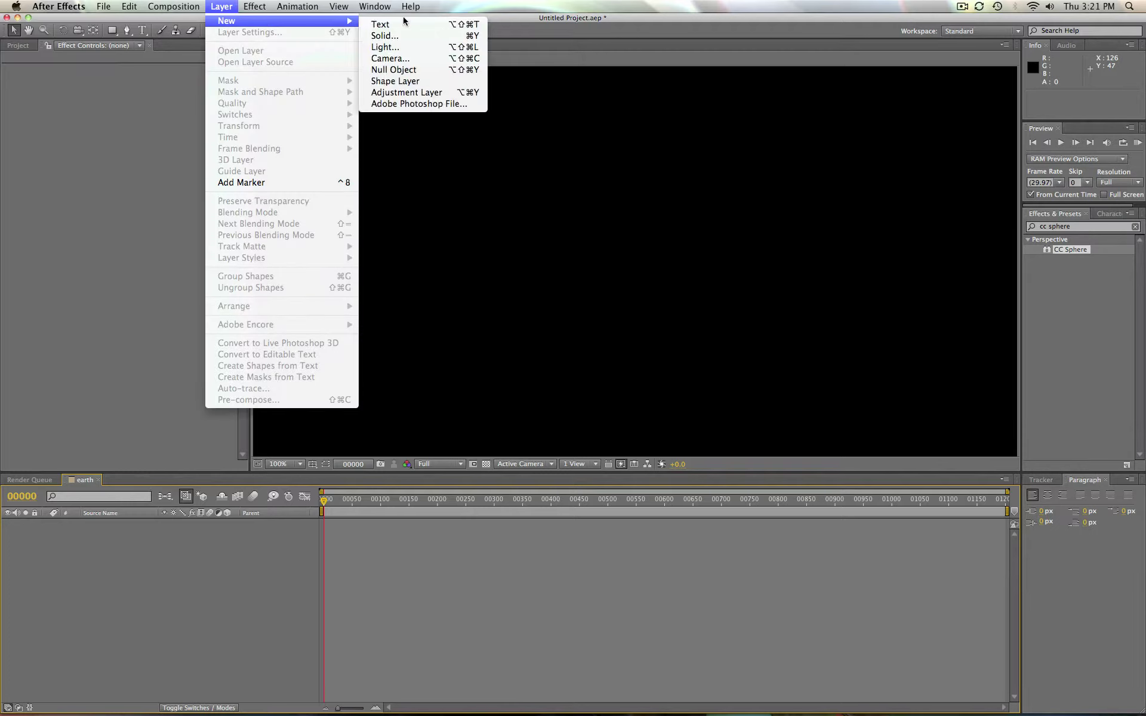
left_click(394, 36)
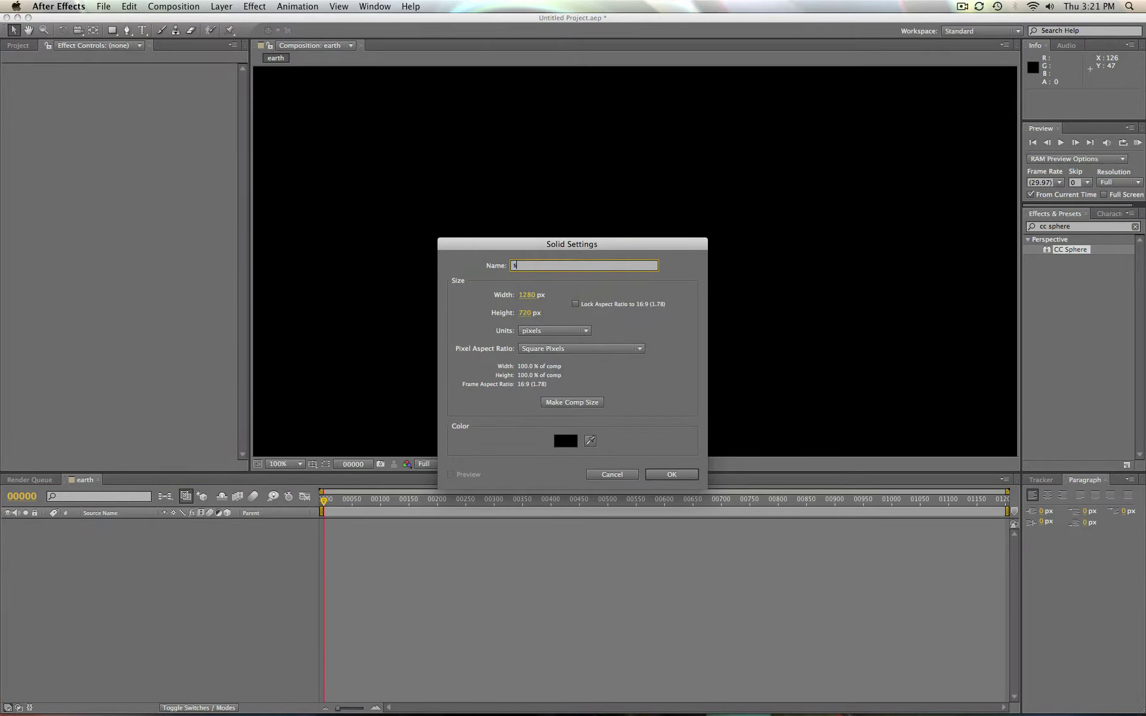
type("stars")
key("Return")
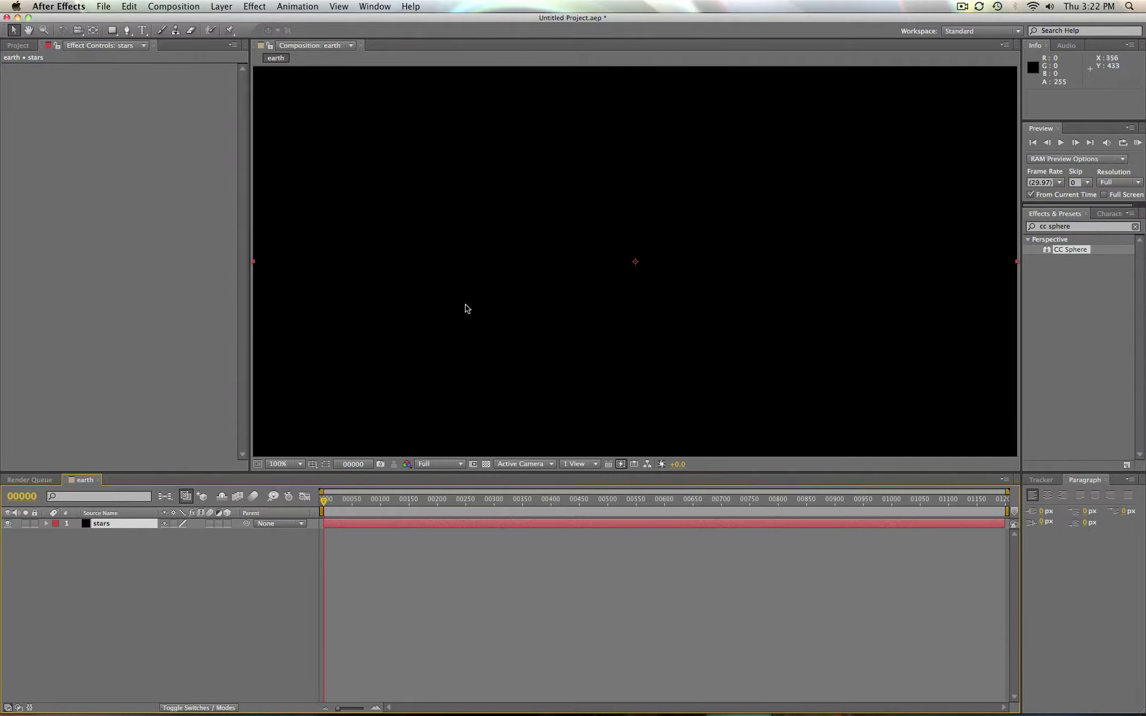
Apply Fractal Noise to the stars layer and set its Transform Scale to 3.
left_click(253, 7)
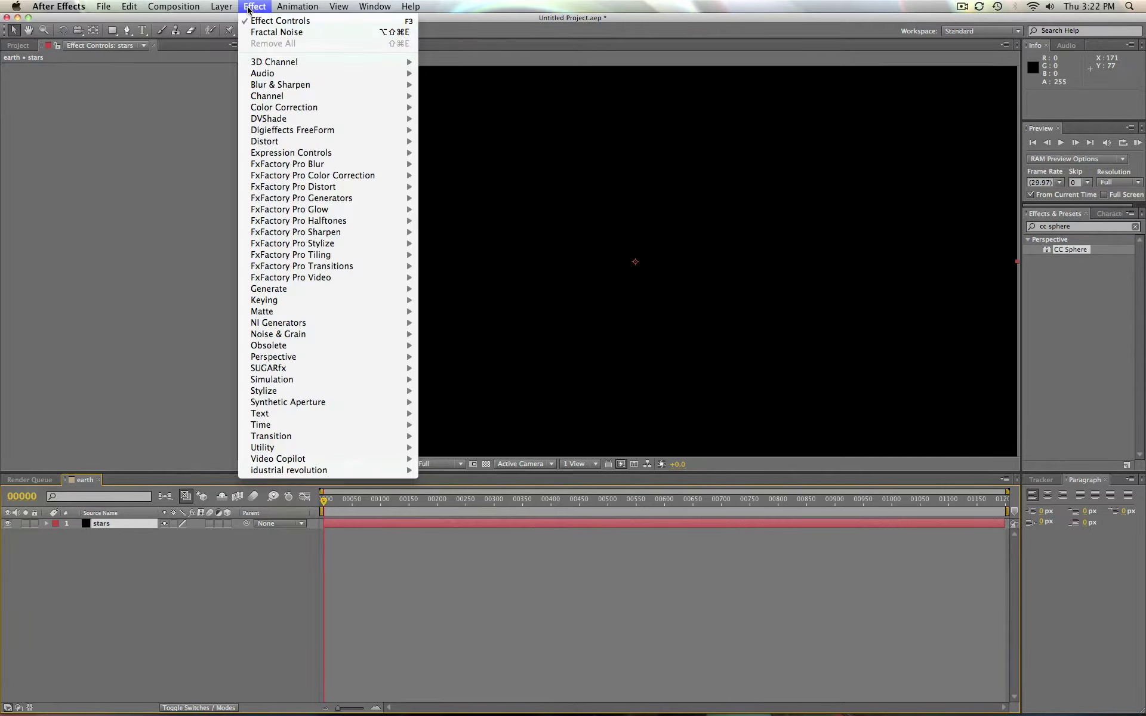
mouse_move(316, 336)
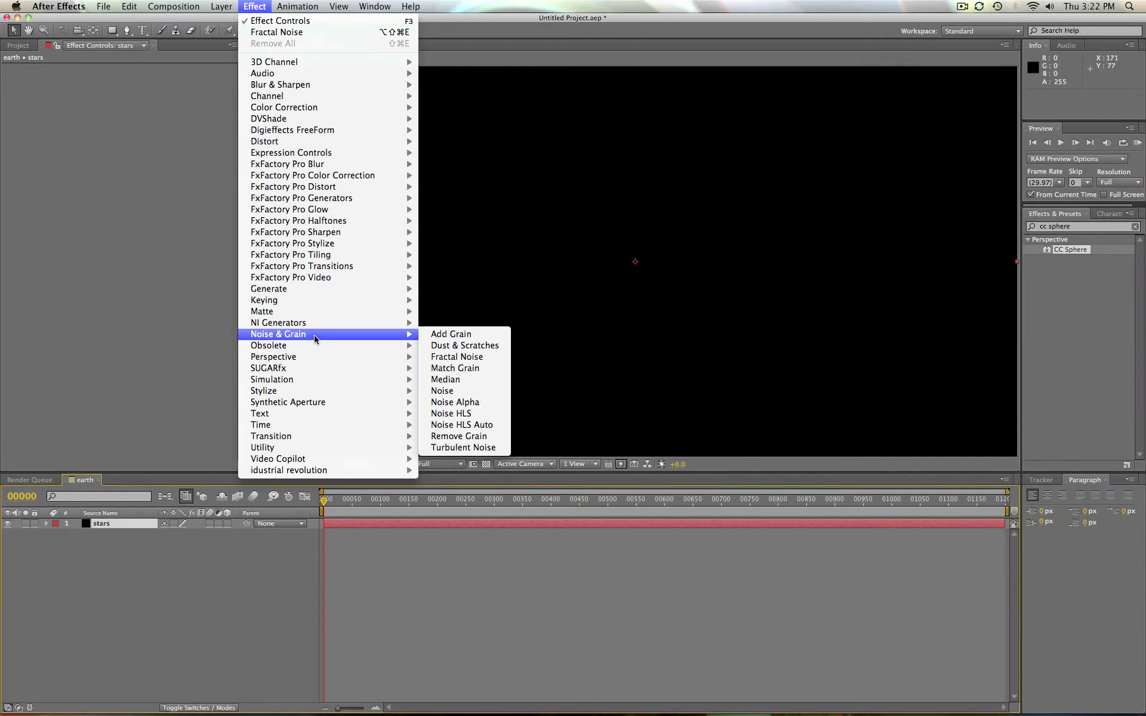
left_click(482, 357)
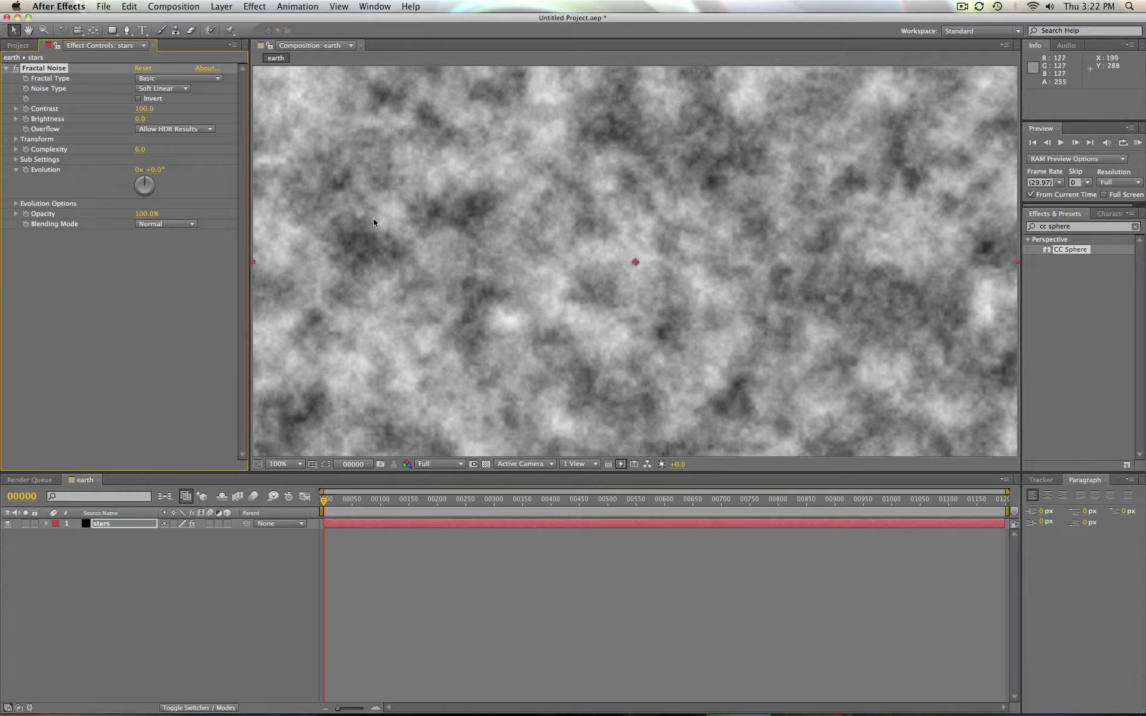
left_click(16, 139)
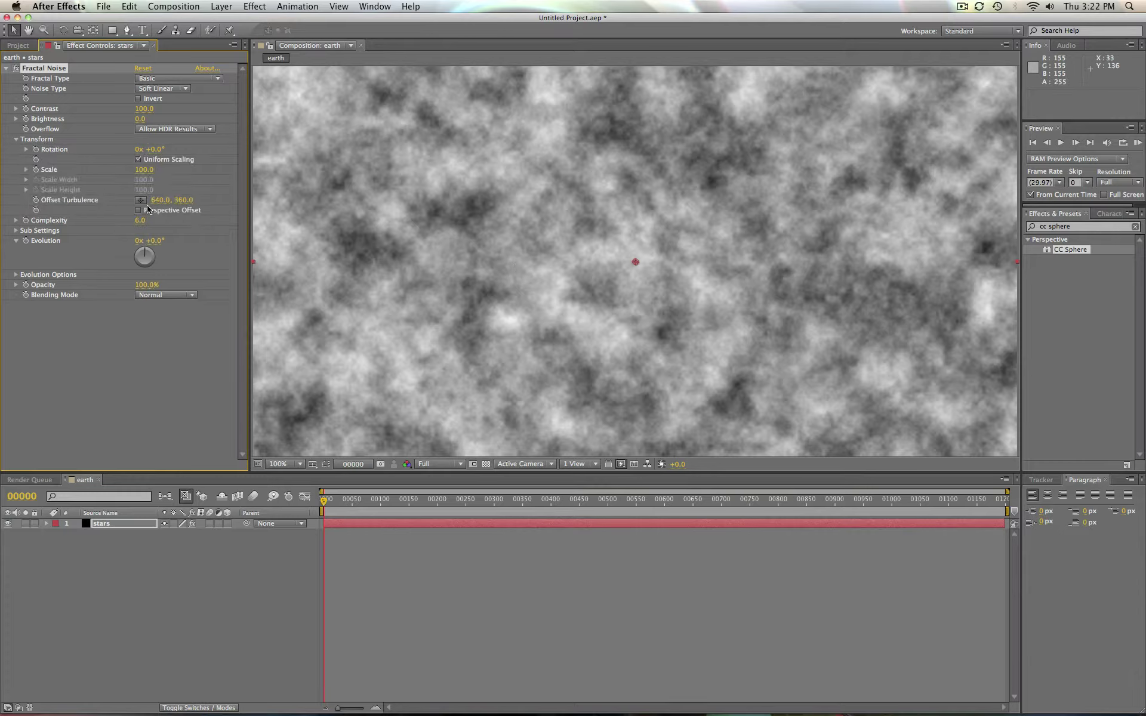
left_click(146, 170)
type("3")
key("Return")
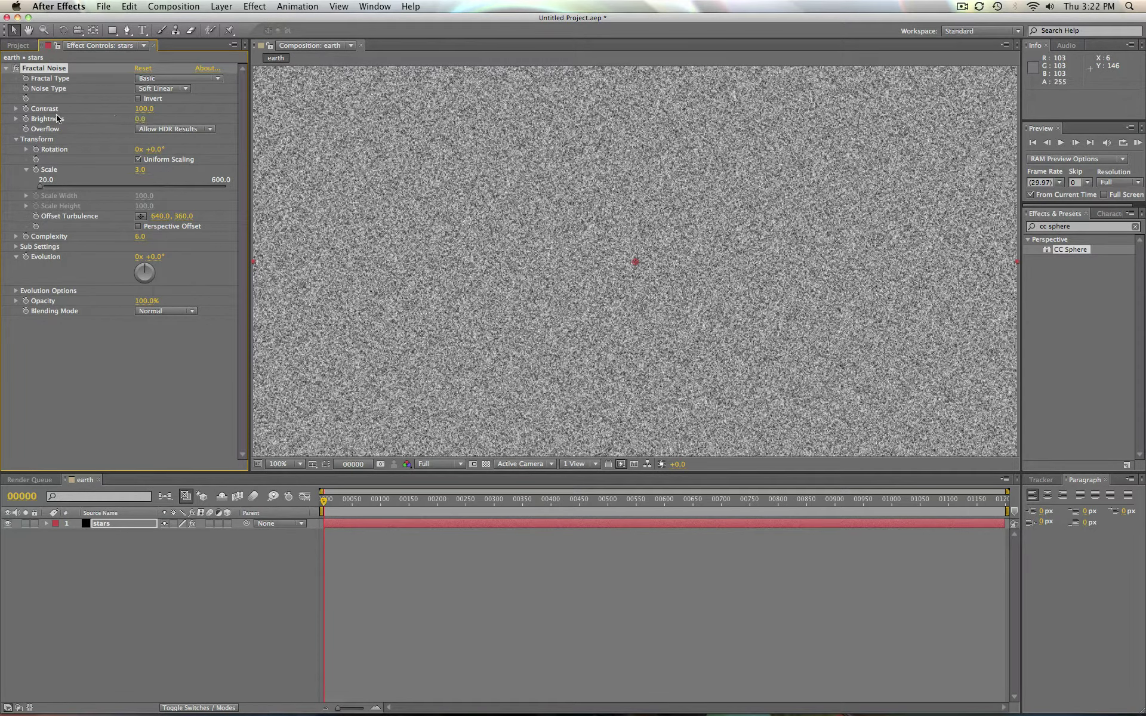
Adjust Fractal Noise to Contrast 176 and Brightness -83 for a sparse starfield.
left_click_drag(141, 122, 112, 120)
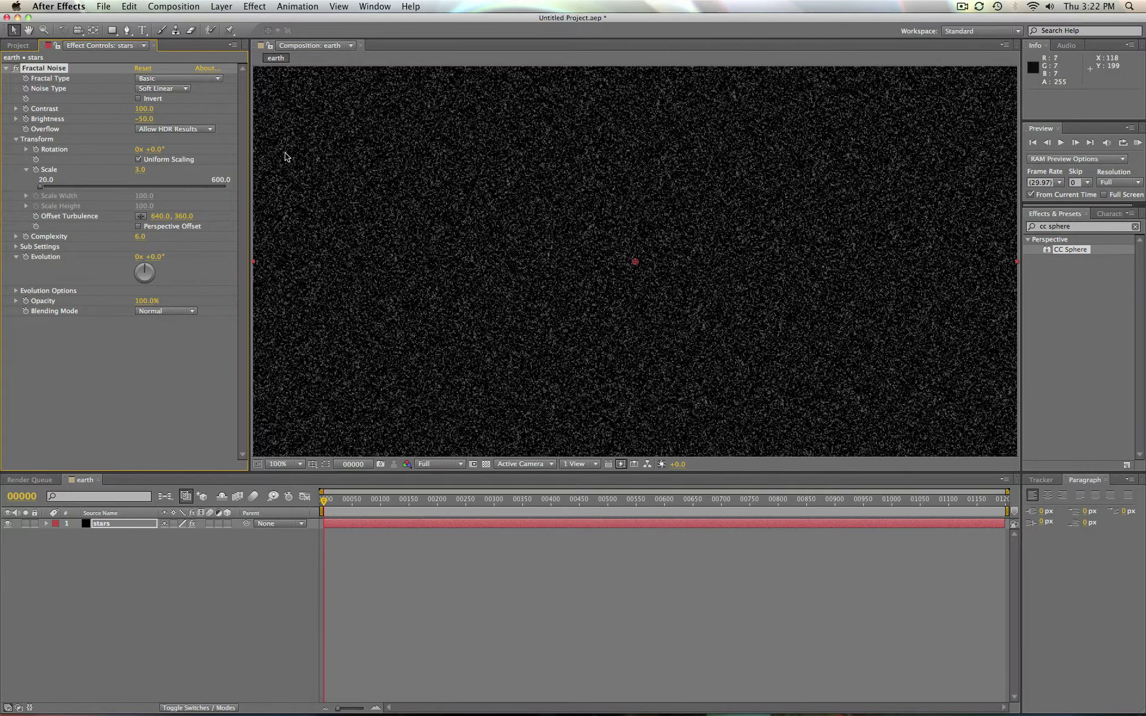
left_click_drag(142, 119, 153, 109)
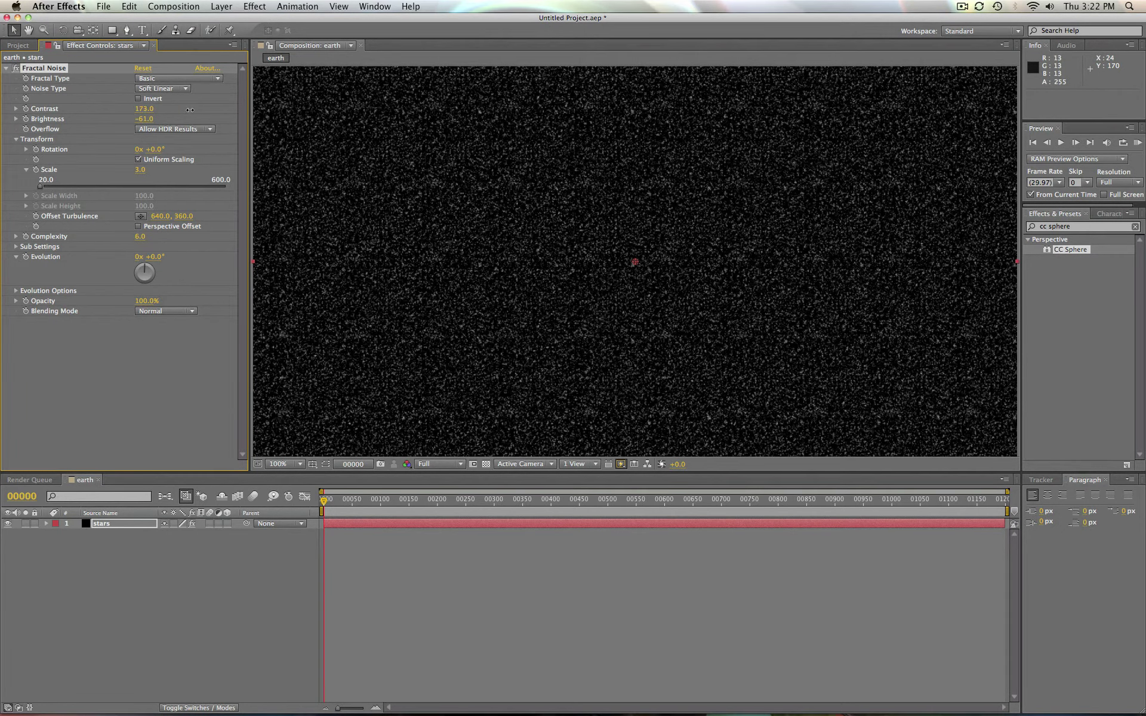
left_click_drag(190, 109, 129, 119)
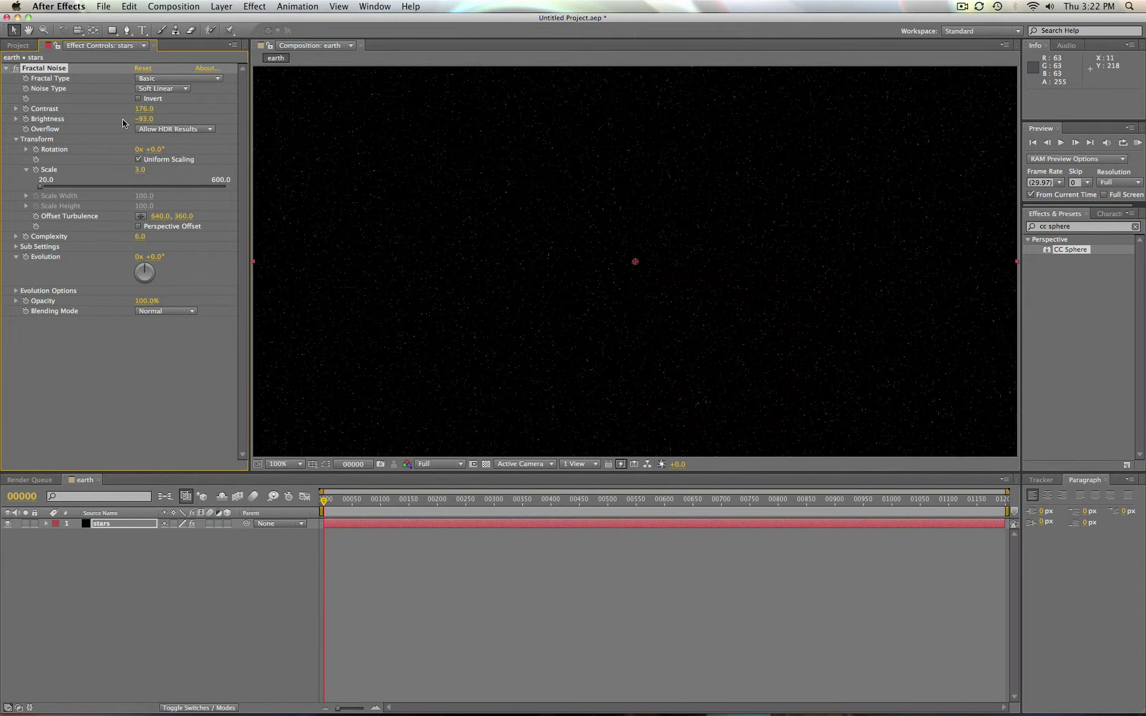
left_click_drag(142, 119, 148, 119)
left_click_drag(148, 118, 139, 121)
Import earthmap1k.jpg from Textures > Planet Textures into the project.
left_click(105, 7)
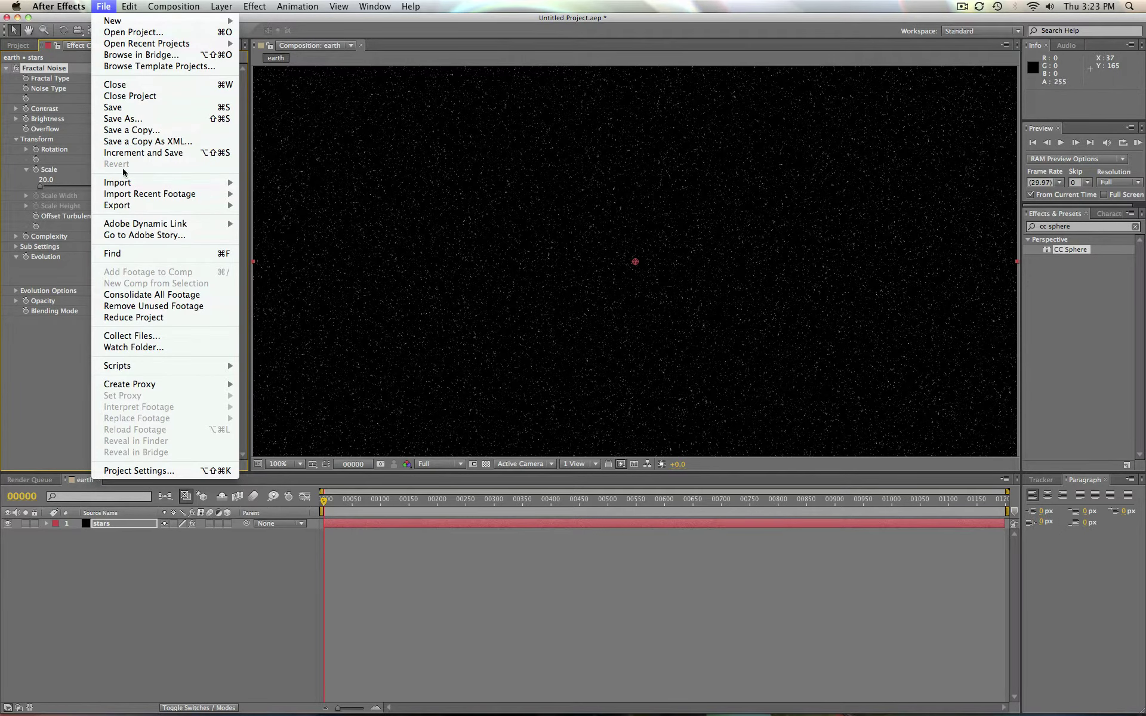
mouse_move(136, 185)
left_click(282, 186)
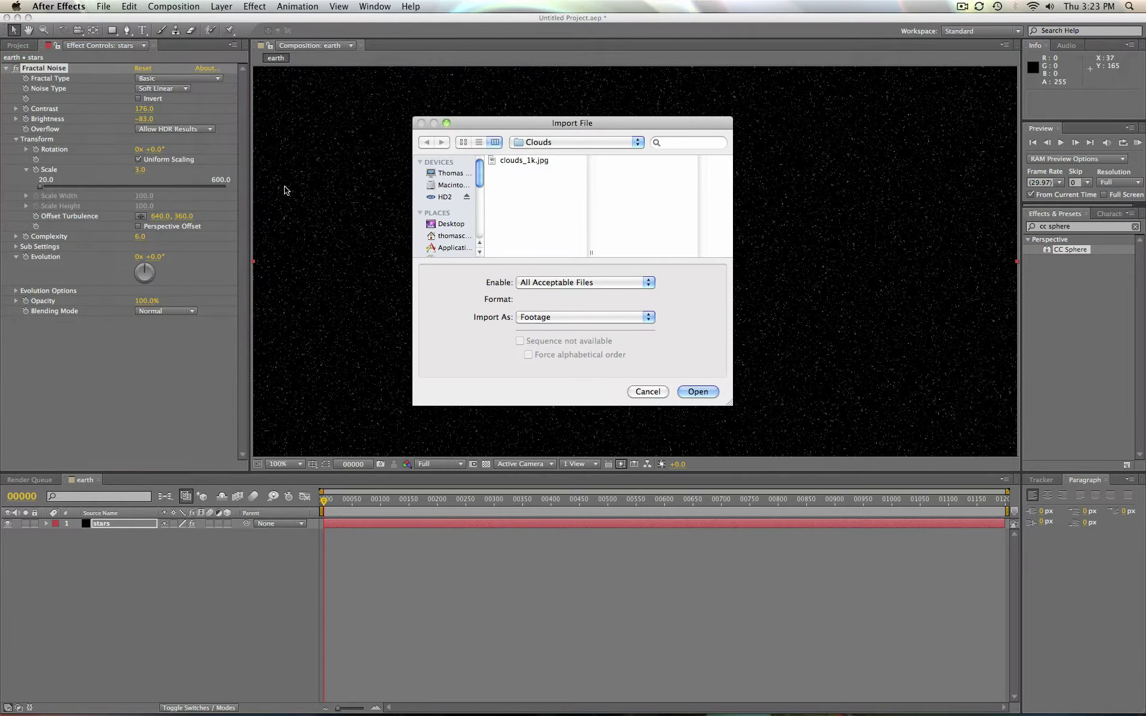
left_click(604, 149)
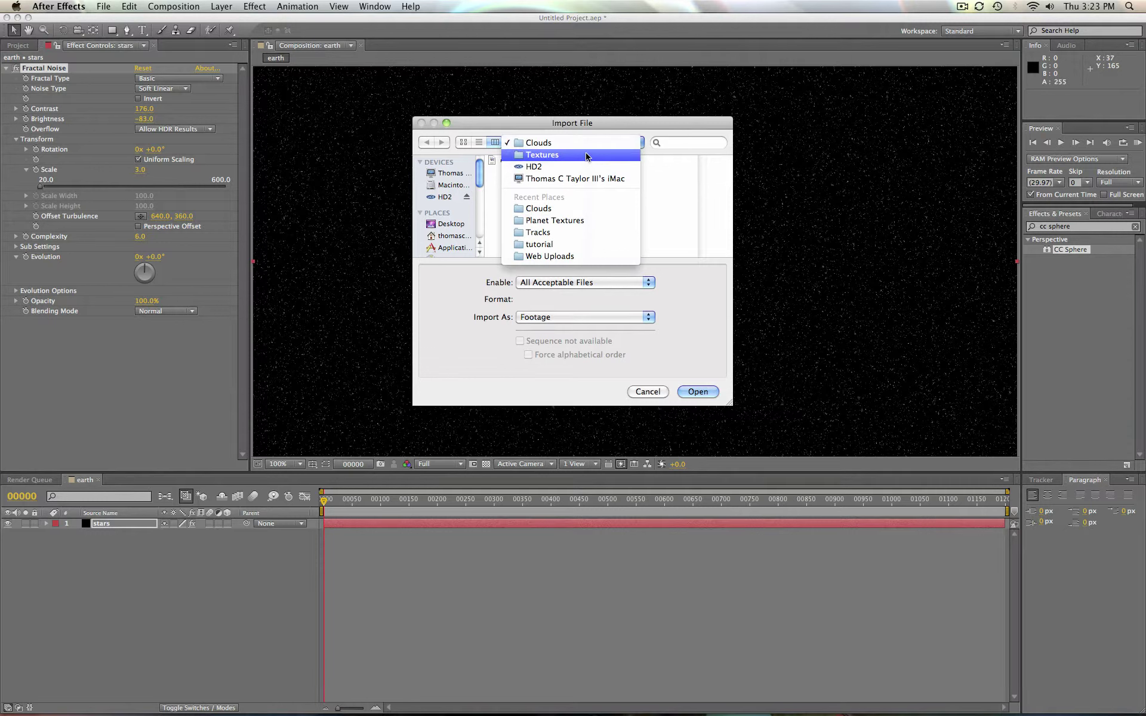
left_click(590, 155)
scroll(504, 210, "down", 4)
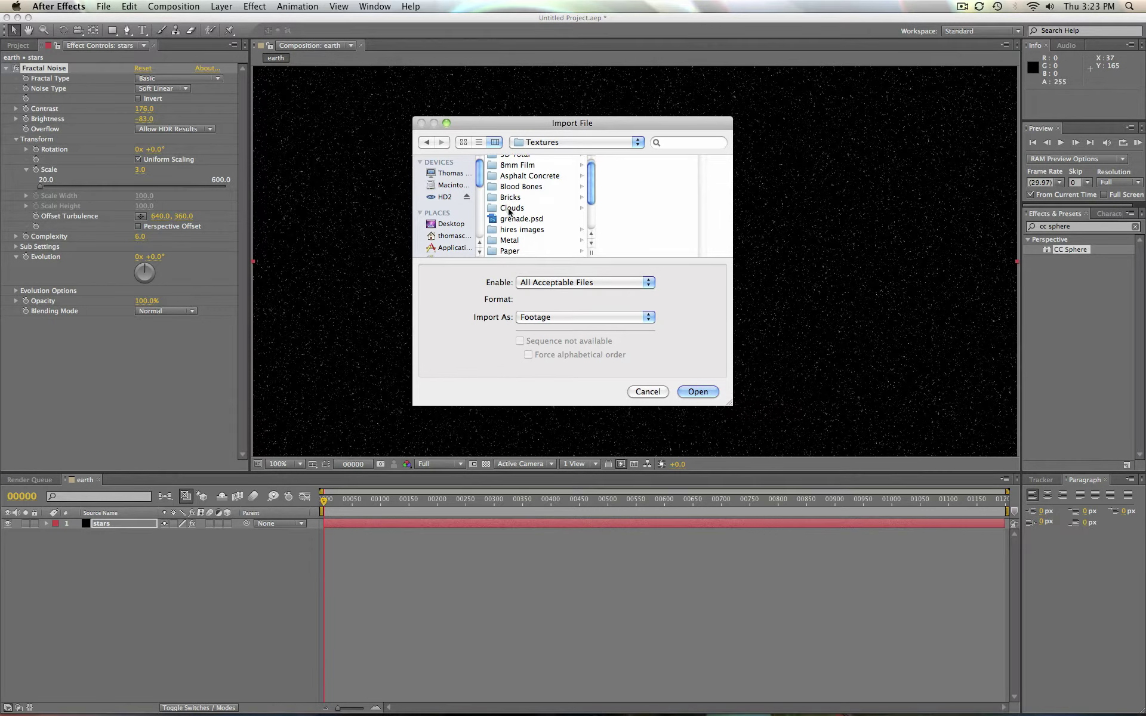
left_click(518, 227)
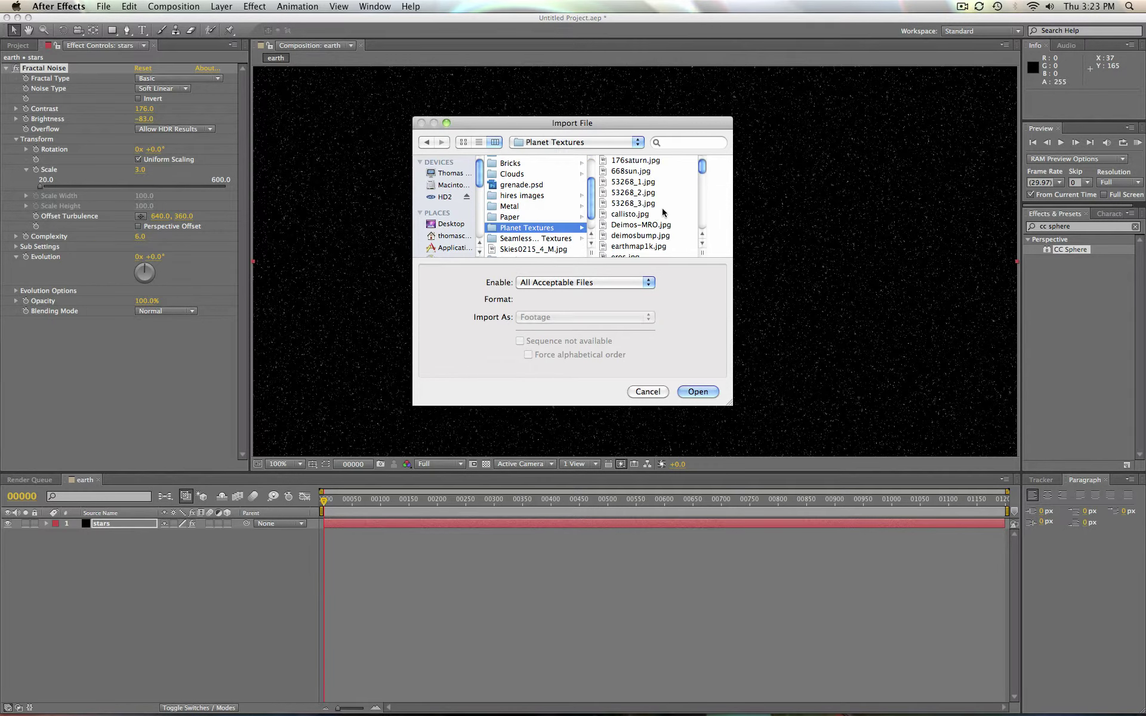
scroll(657, 210, "down", 5)
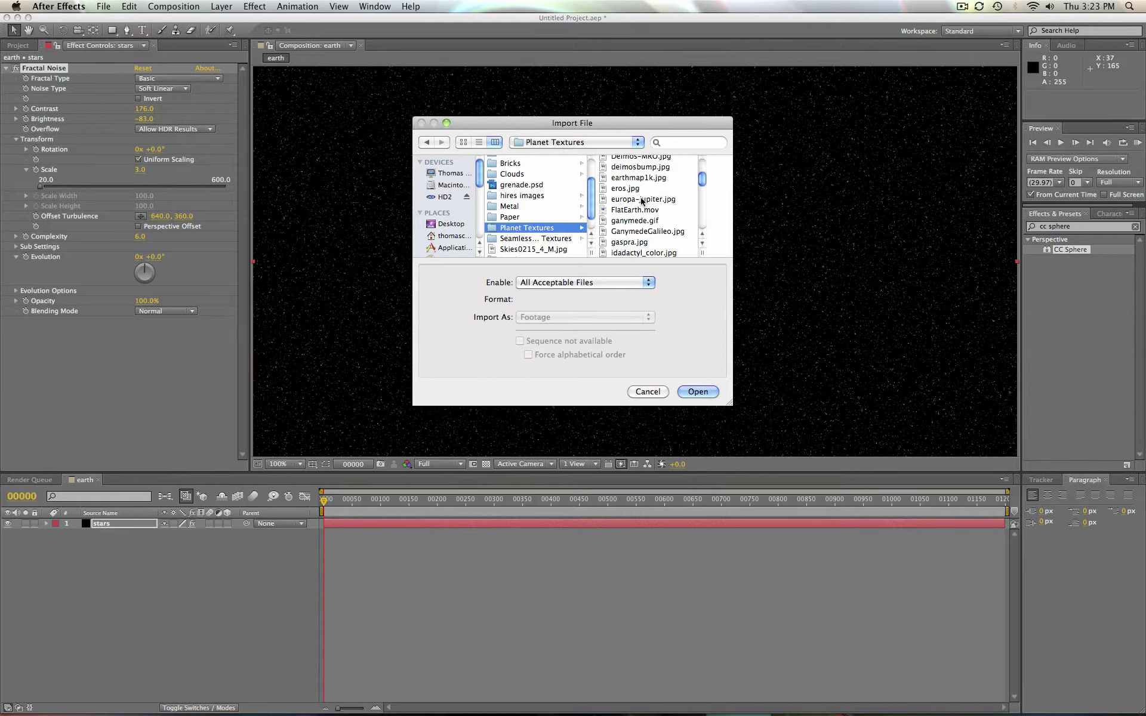
left_click(637, 181)
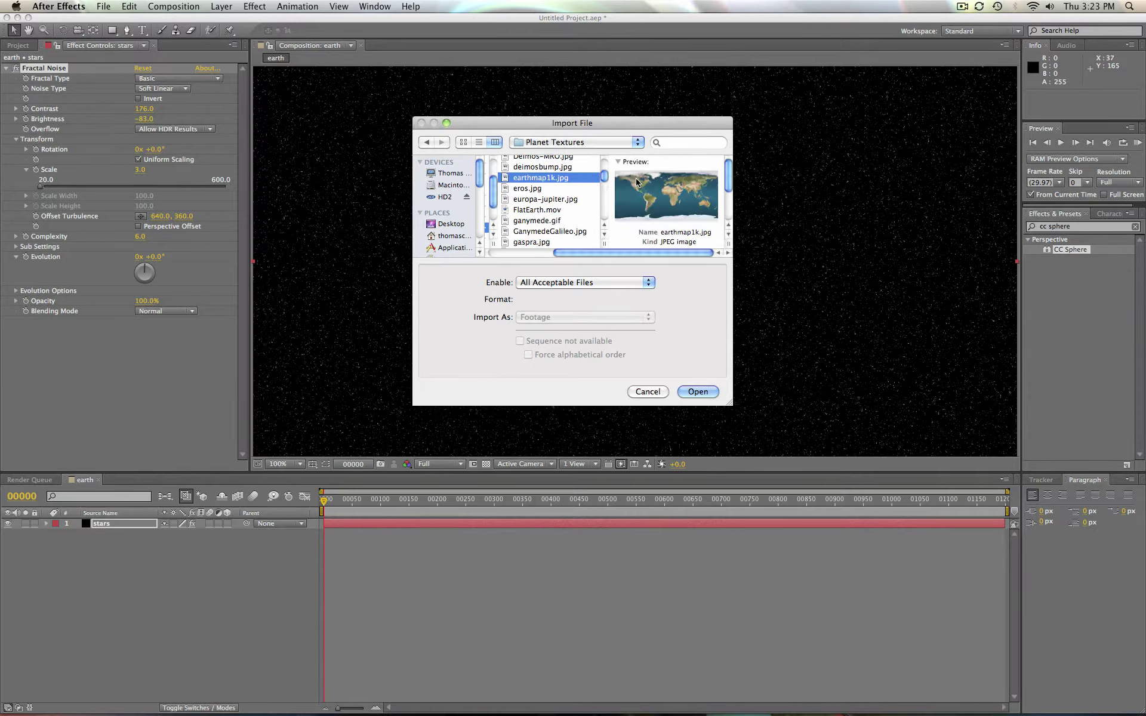
left_click(698, 391)
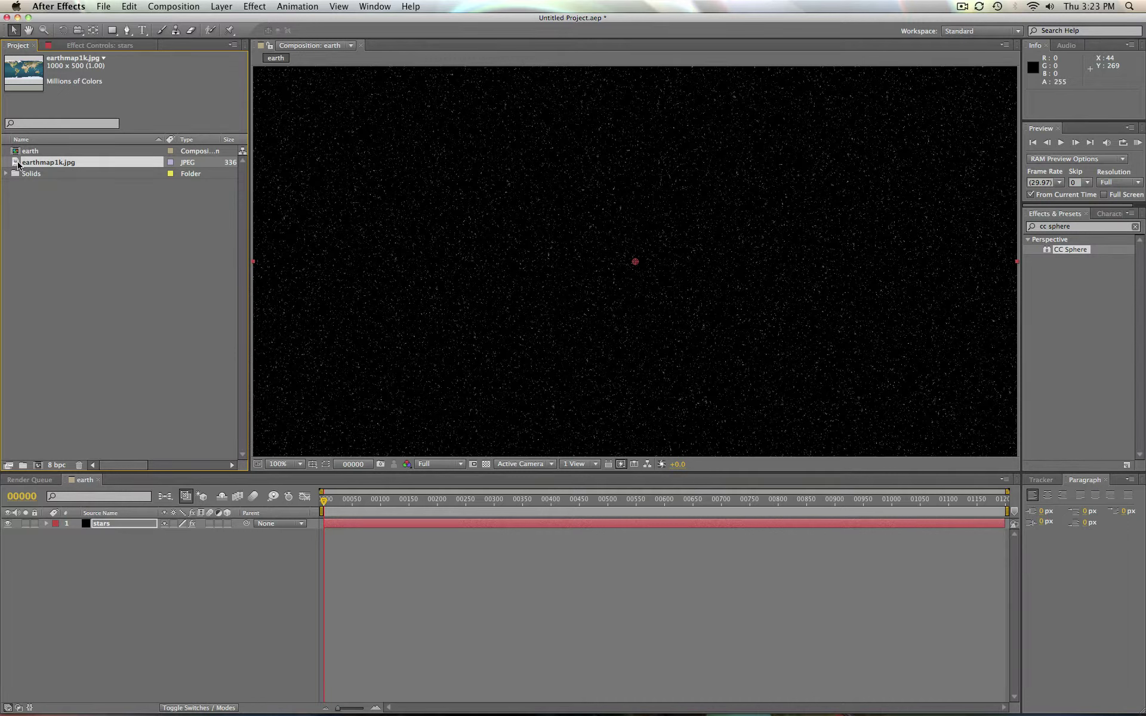
Place earthmap1k.jpg above stars in the comp and apply CC Sphere to make a globe.
left_click_drag(18, 165, 120, 534)
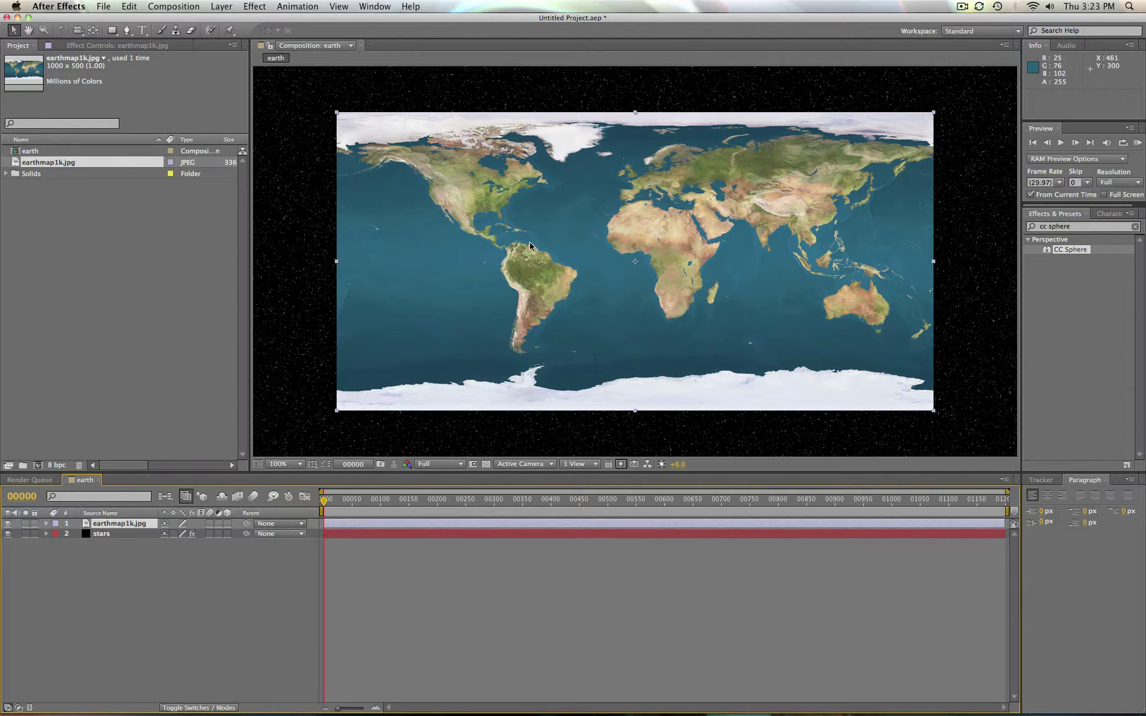
left_click(1076, 228)
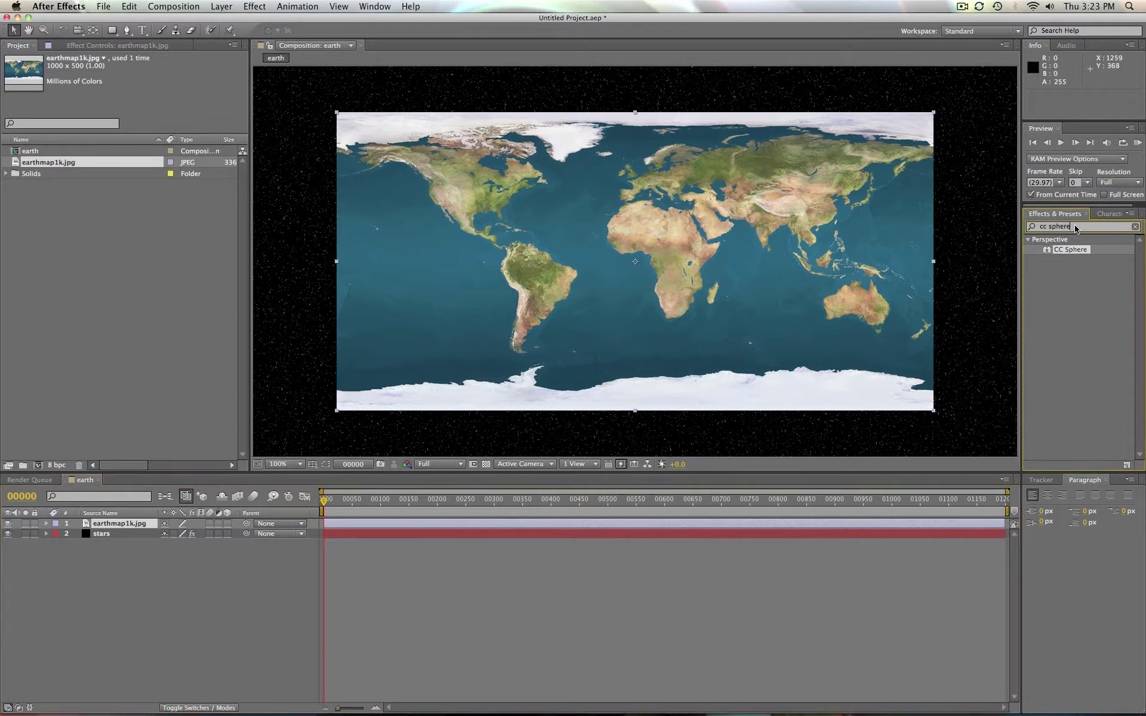
triple_click(1077, 228)
type("cc sphe")
left_click_drag(1059, 252, 635, 263)
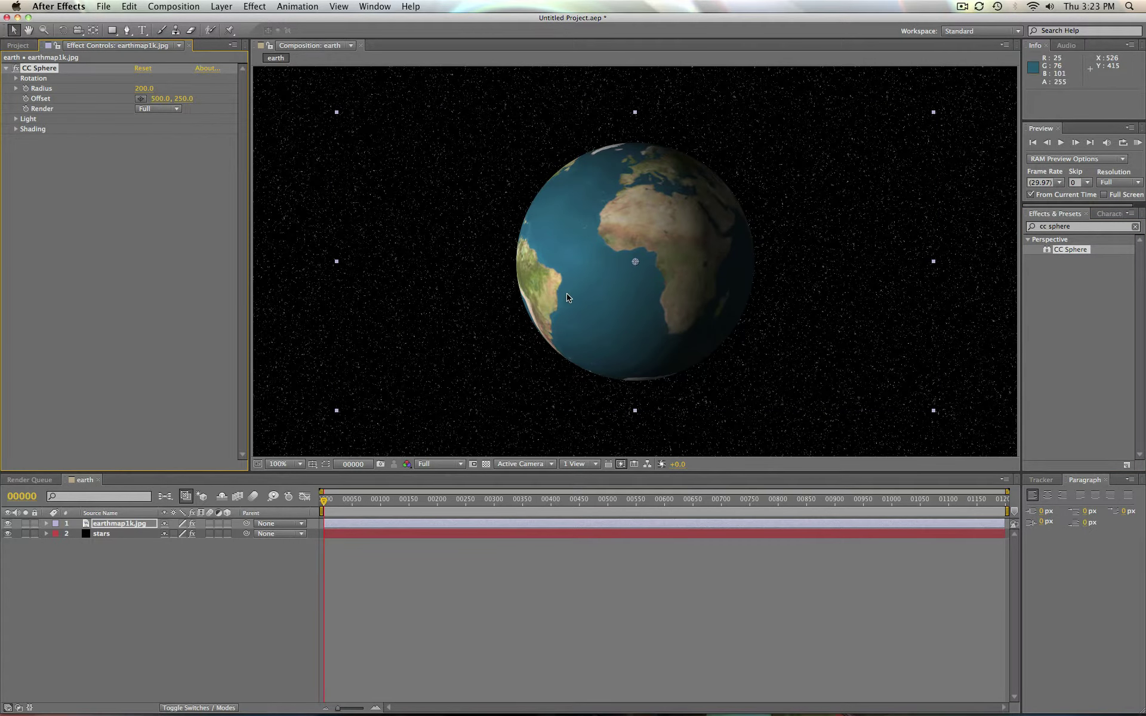
left_click_drag(325, 503, 257, 517)
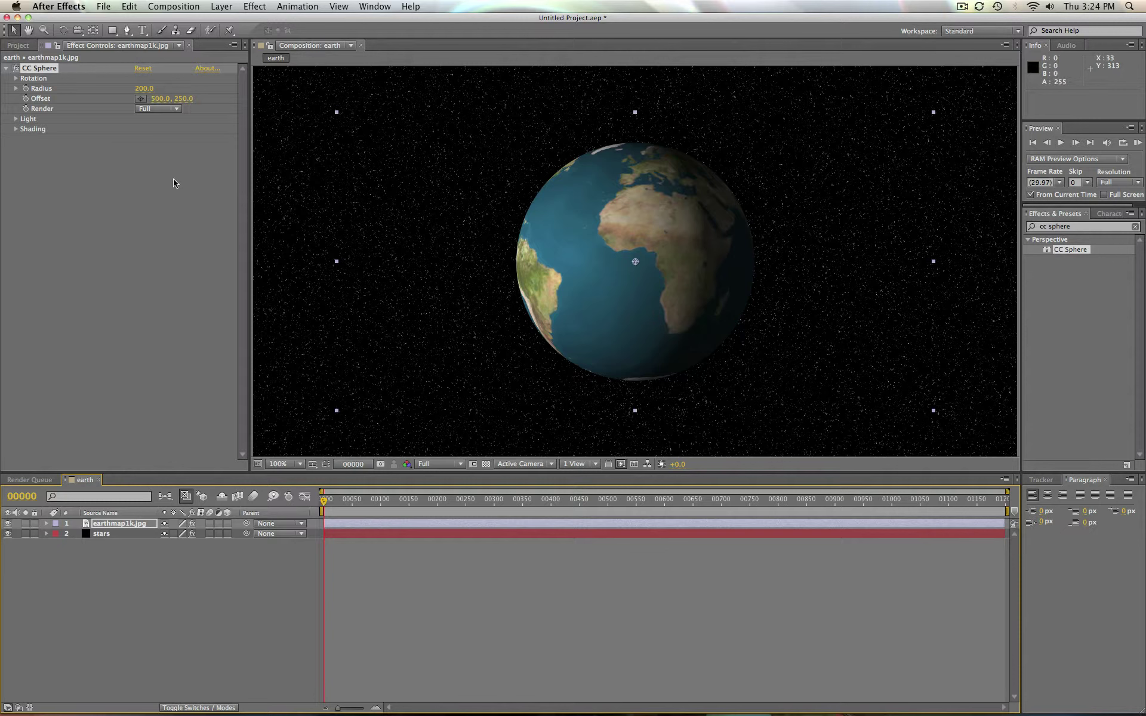
Import clouds_1k.jpg from Textures/Clouds, add it above the earth map, and apply CC Sphere.
left_click(104, 7)
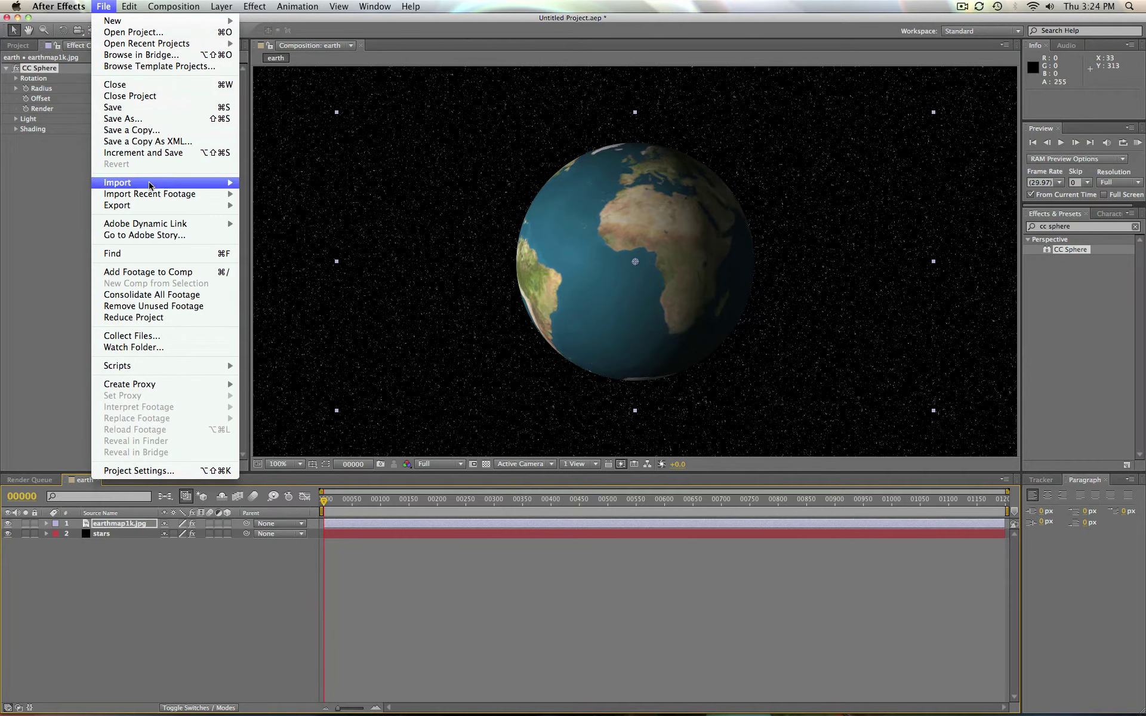
mouse_move(149, 182)
left_click(306, 182)
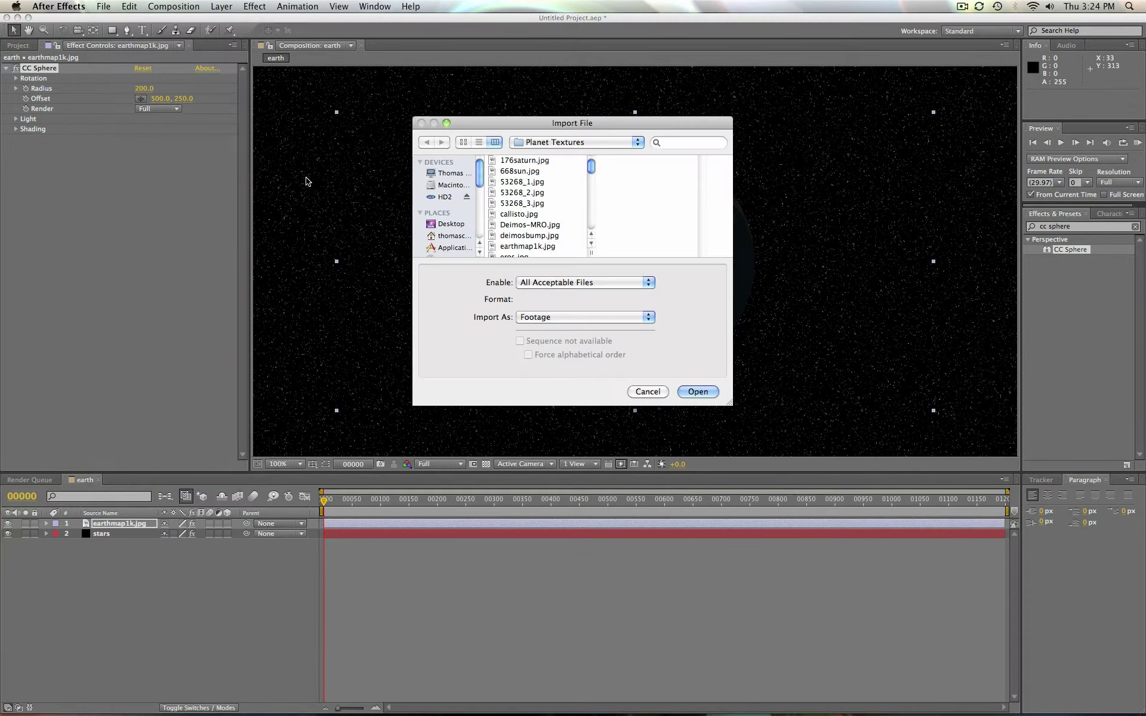
left_click(627, 149)
left_click(600, 156)
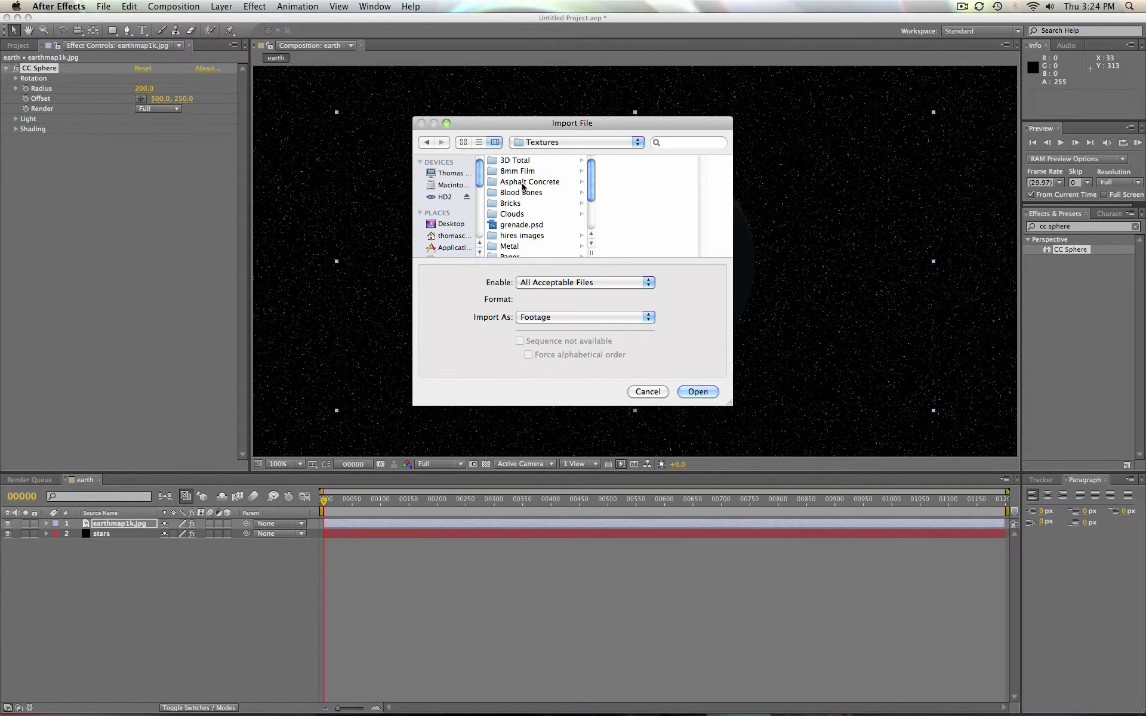
left_click(577, 216)
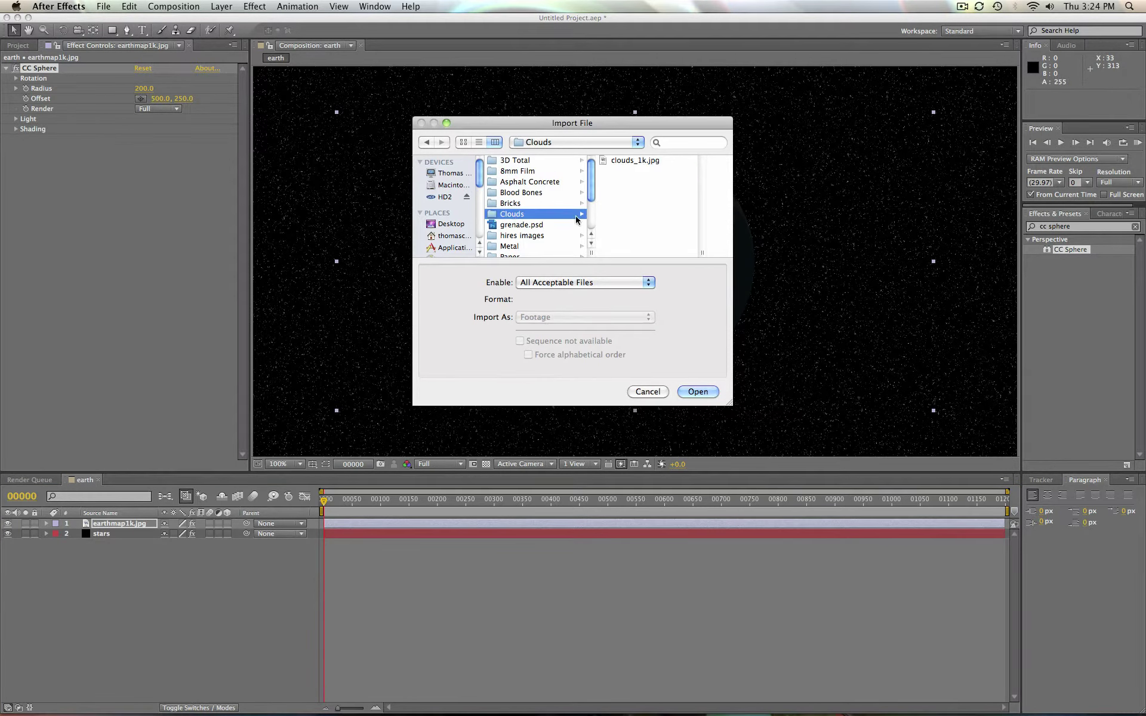
left_click(635, 162)
left_click(697, 391)
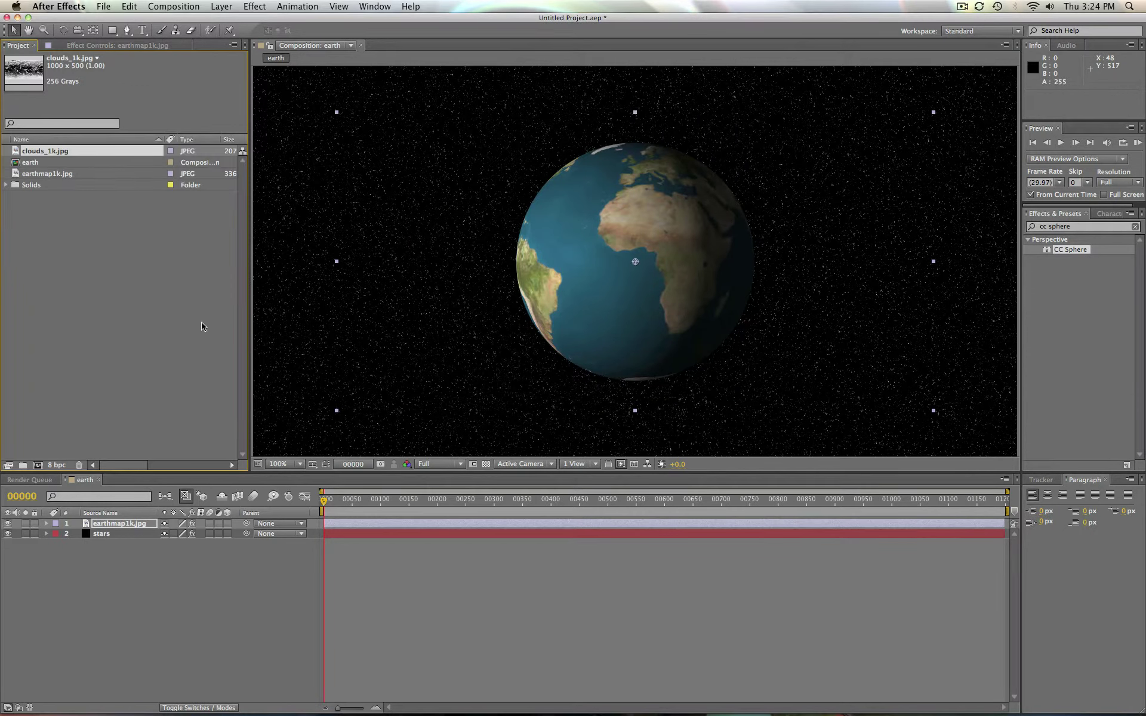
left_click_drag(29, 151, 66, 518)
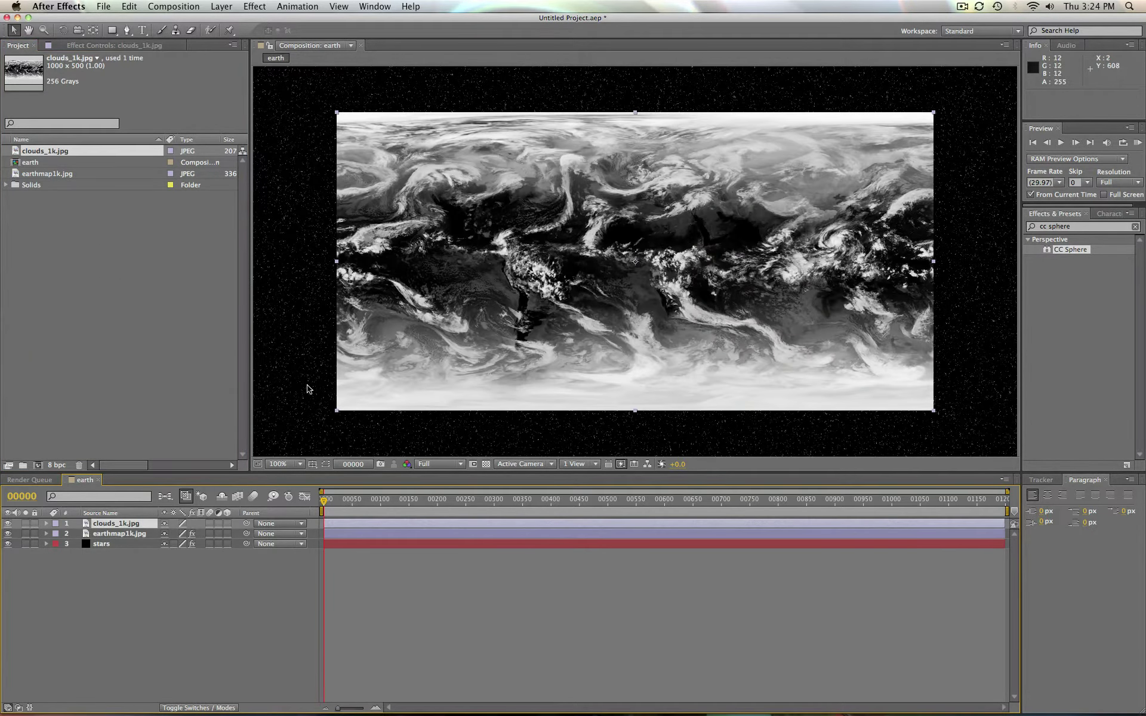
left_click_drag(1071, 257, 648, 257)
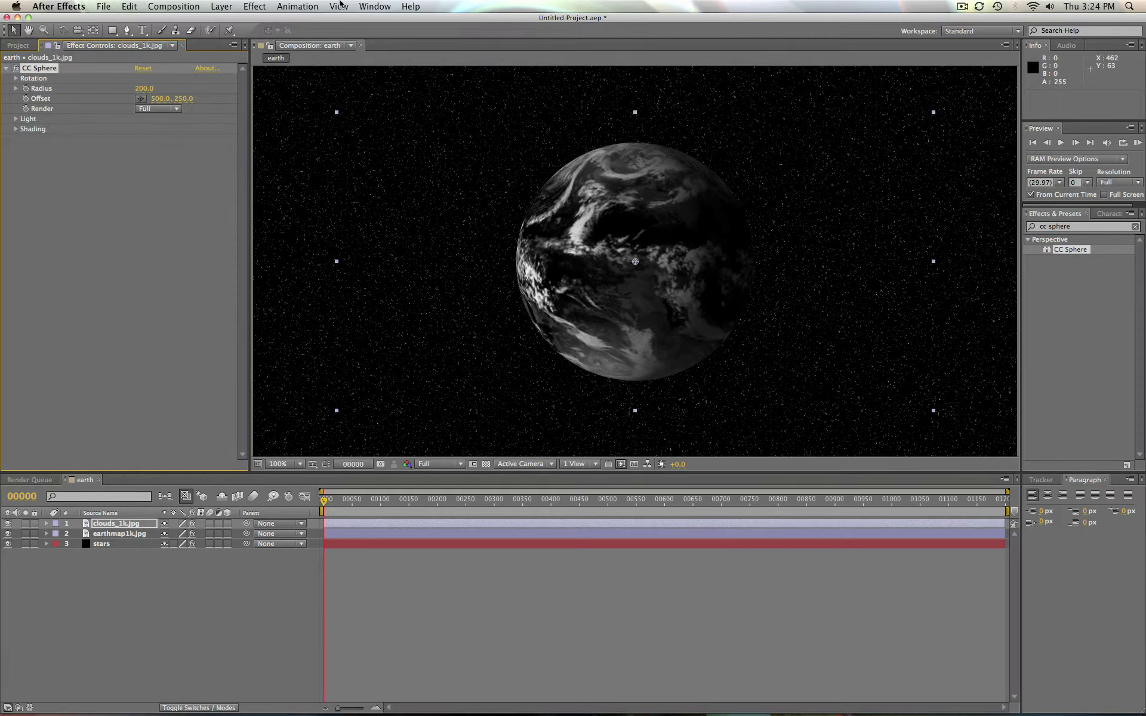
Try a red Tint effect on the clouds layer, then delete it.
left_click(255, 7)
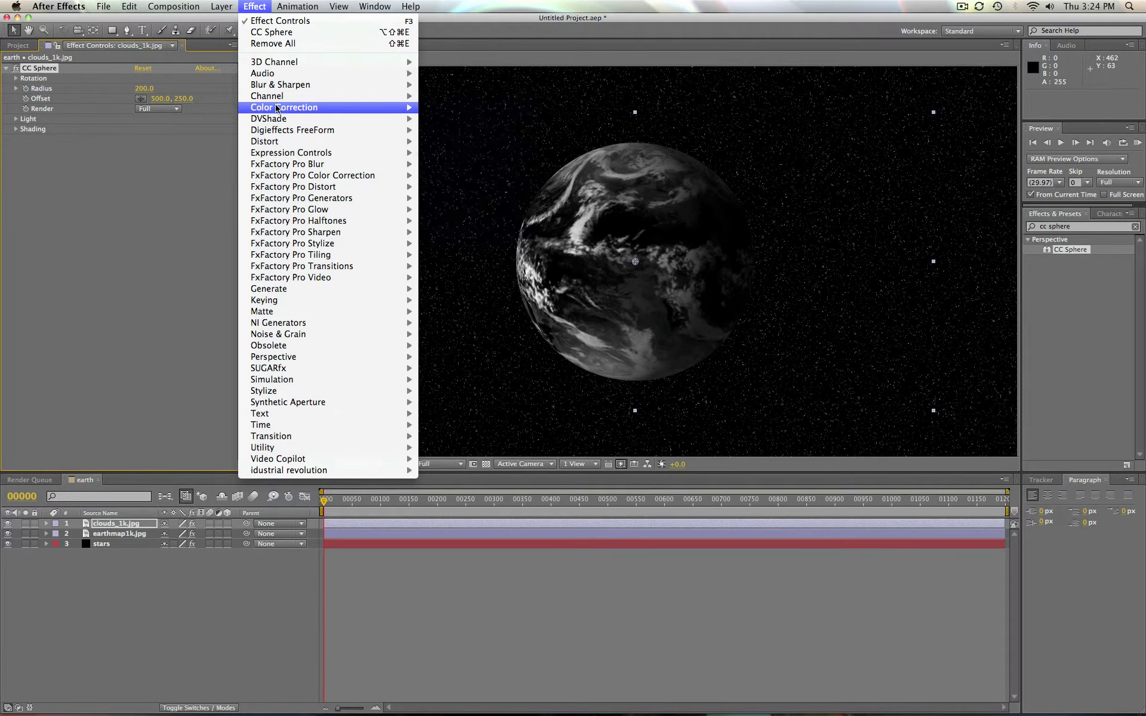
mouse_move(278, 109)
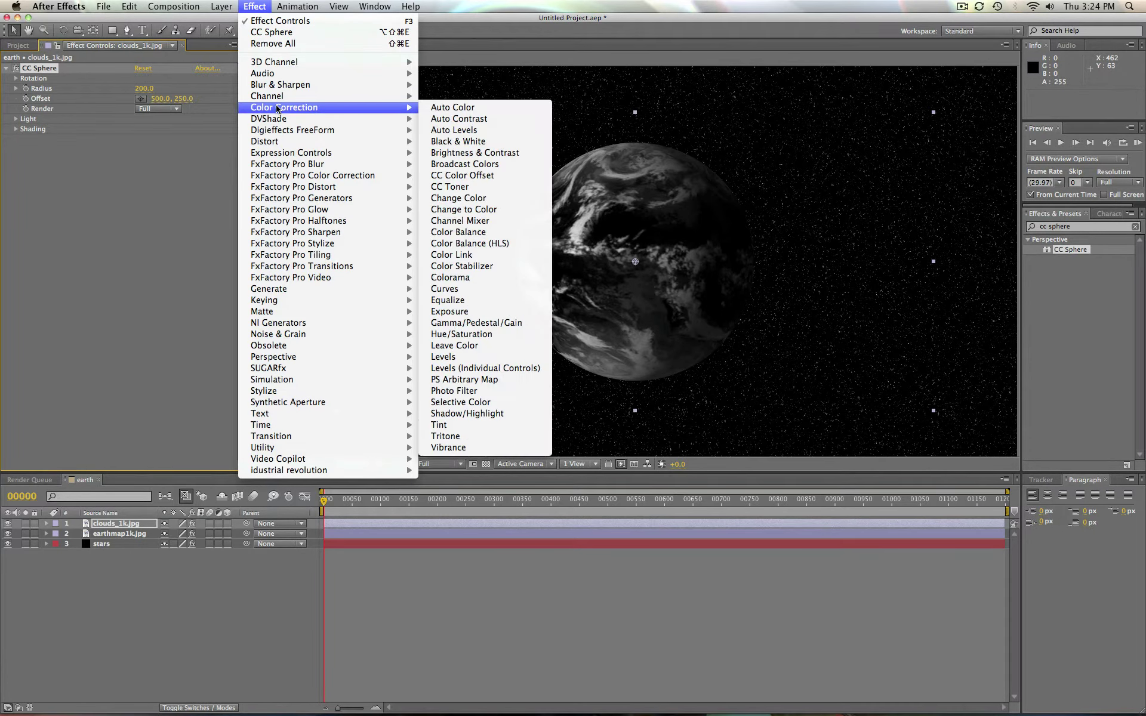
left_click(495, 428)
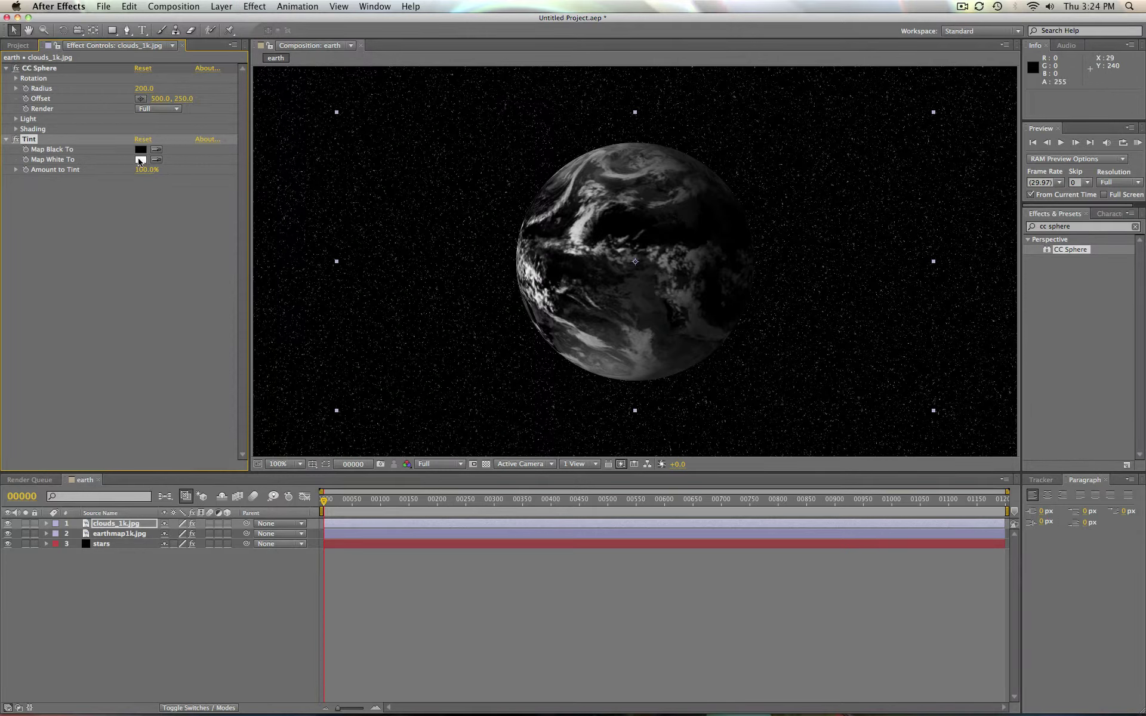
left_click(140, 159)
left_click_drag(494, 359, 583, 294)
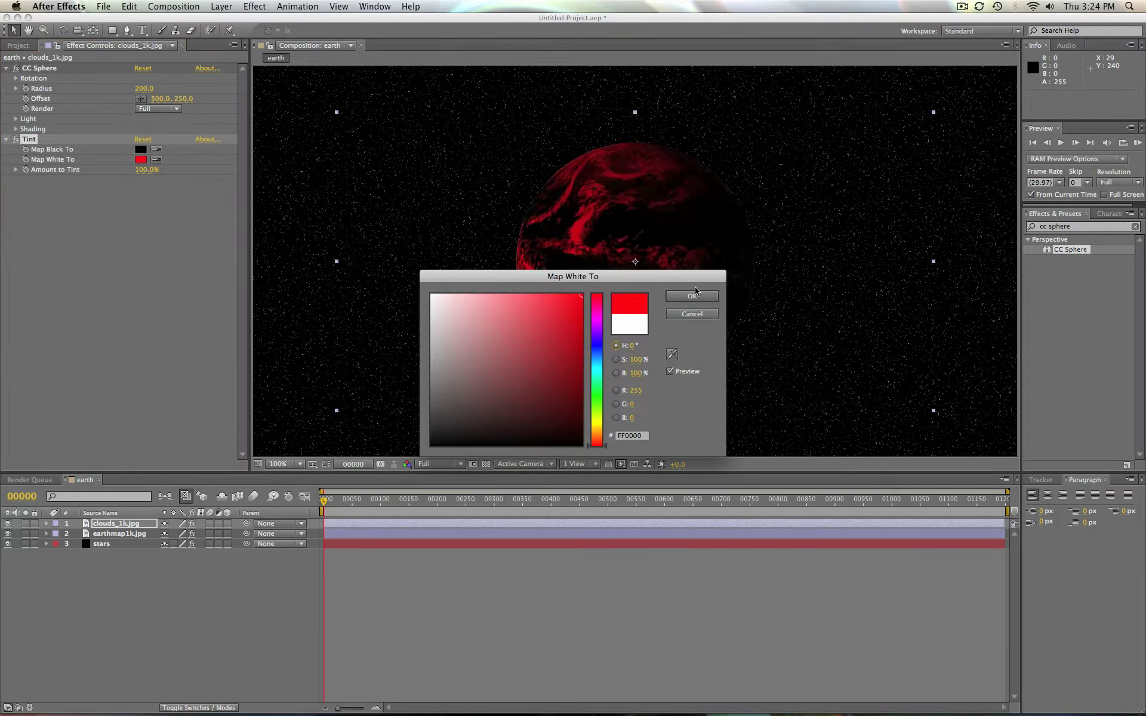
left_click(692, 296)
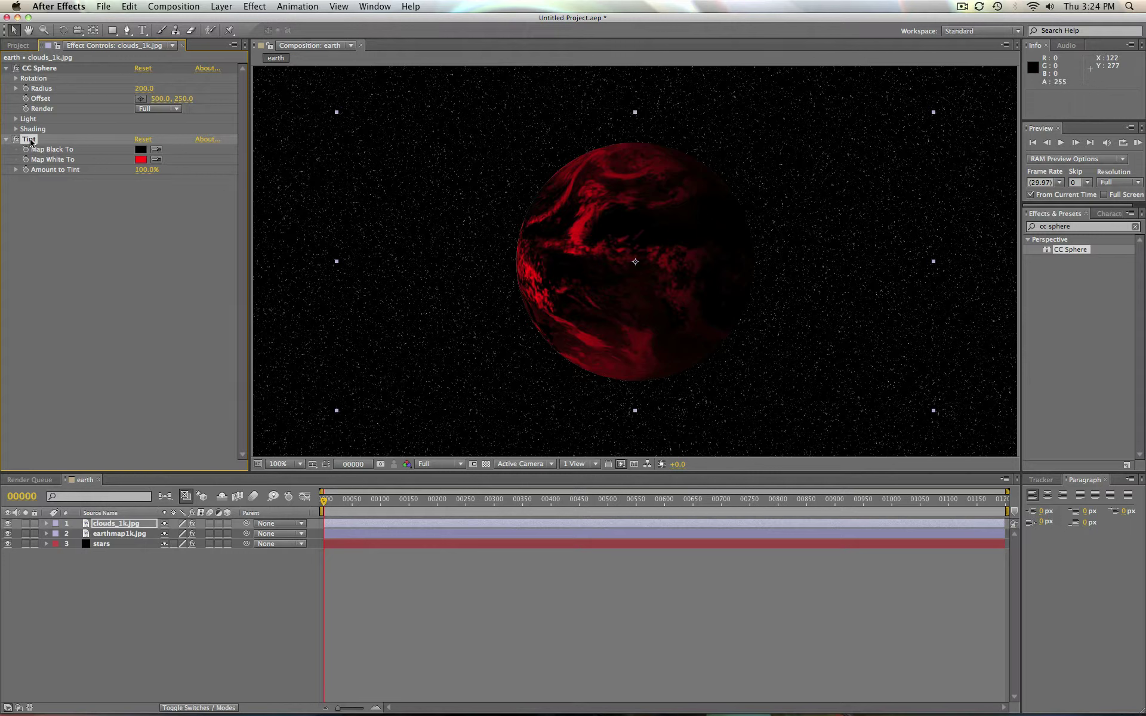
key("Delete")
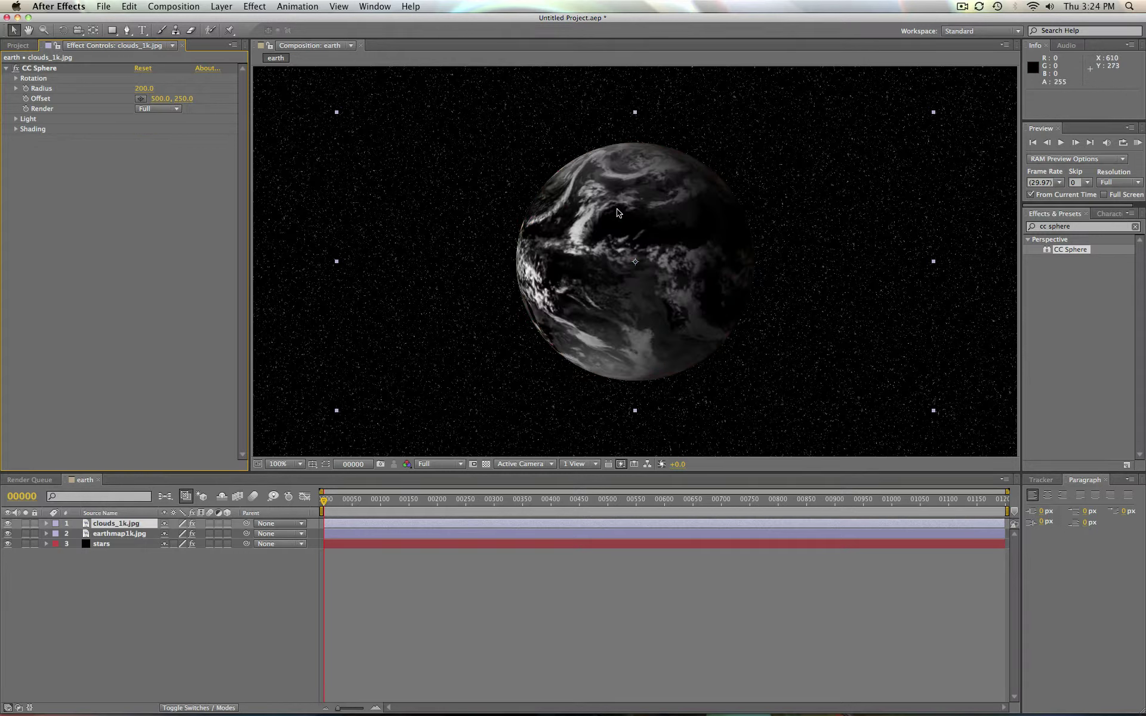
Check the earth beneath by toggling the clouds layer, then set its Opacity to 49%.
left_click(8, 524)
left_click(8, 524)
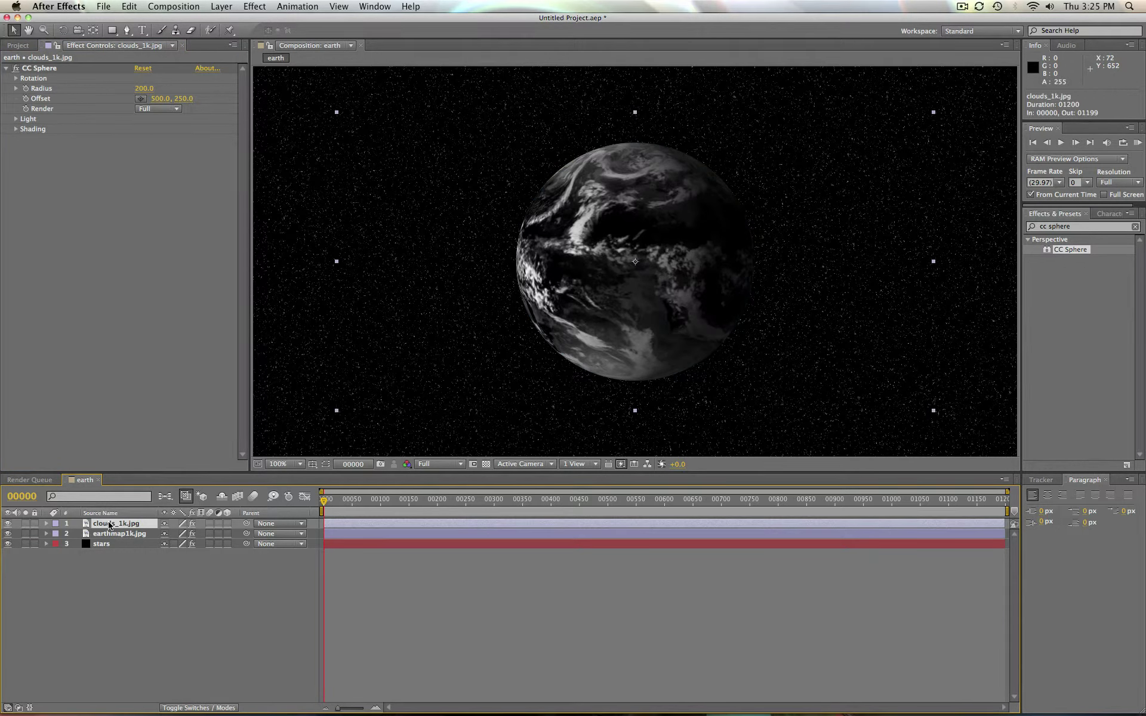
key("t")
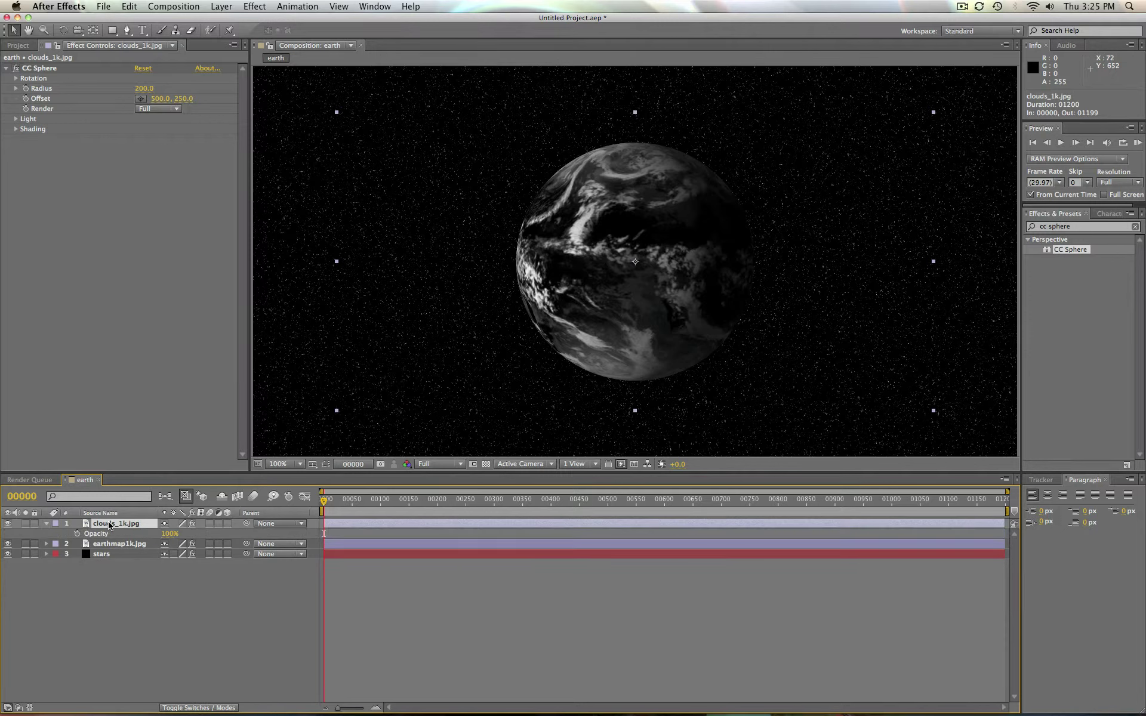
left_click(169, 535)
type("49")
key("Return")
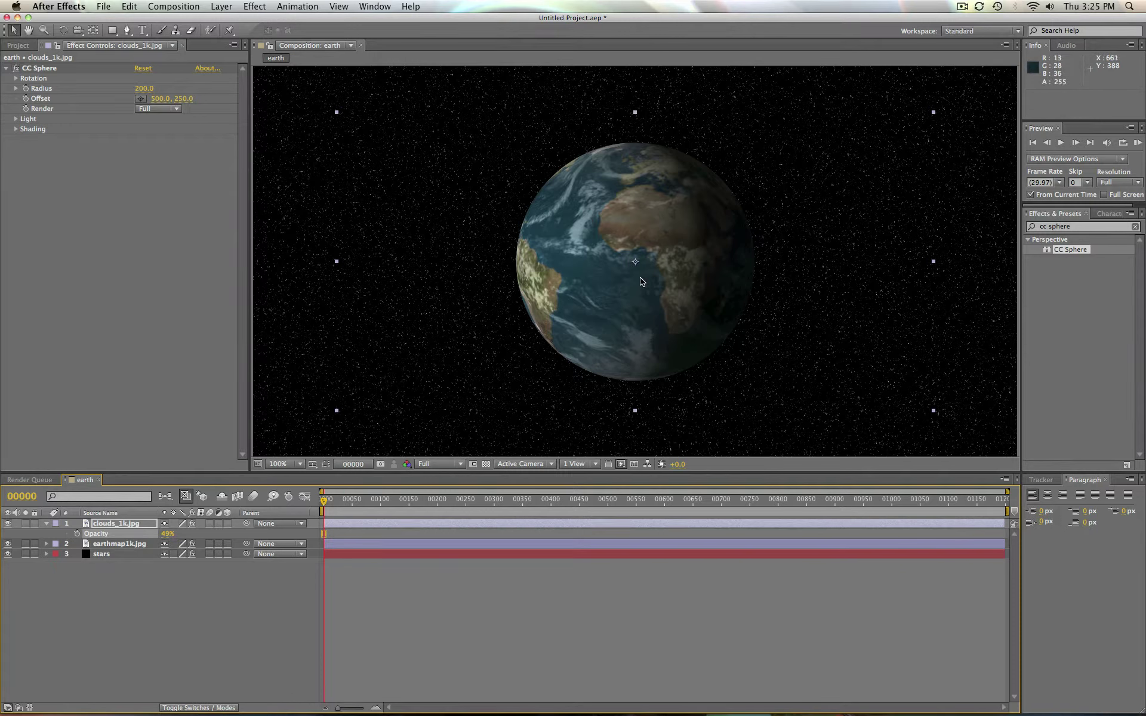
Try a CC Sphere Radius of 203 on the clouds, then revert it to 200.
left_click(146, 90)
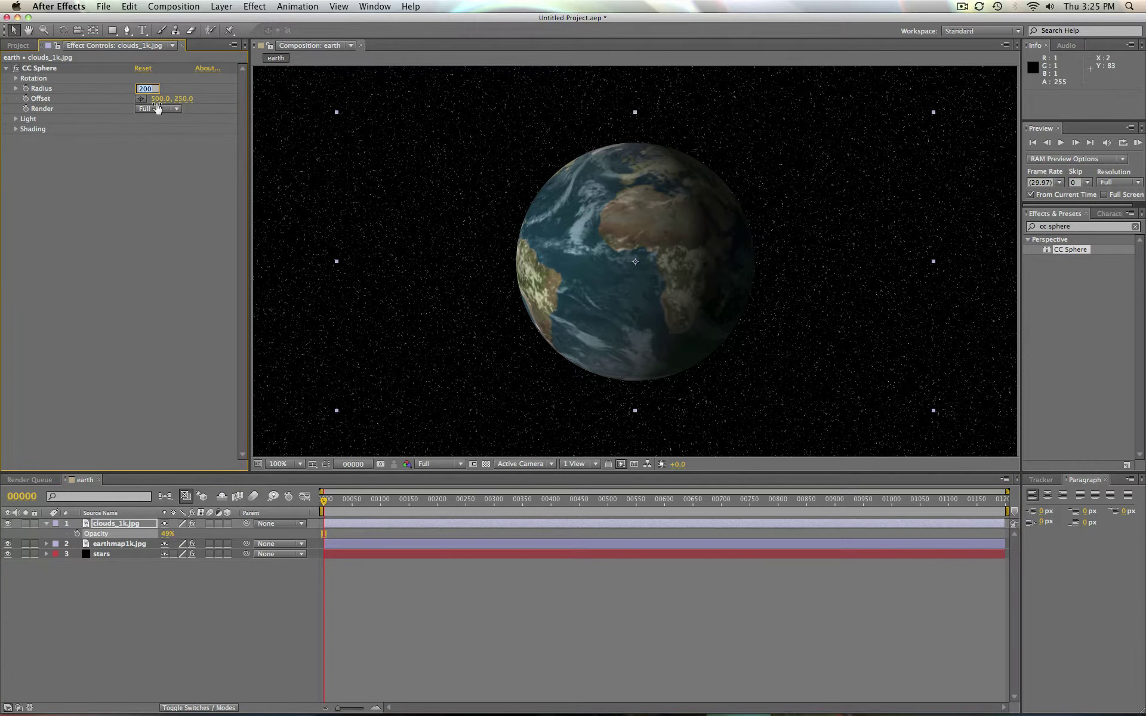
type("203")
key("Return")
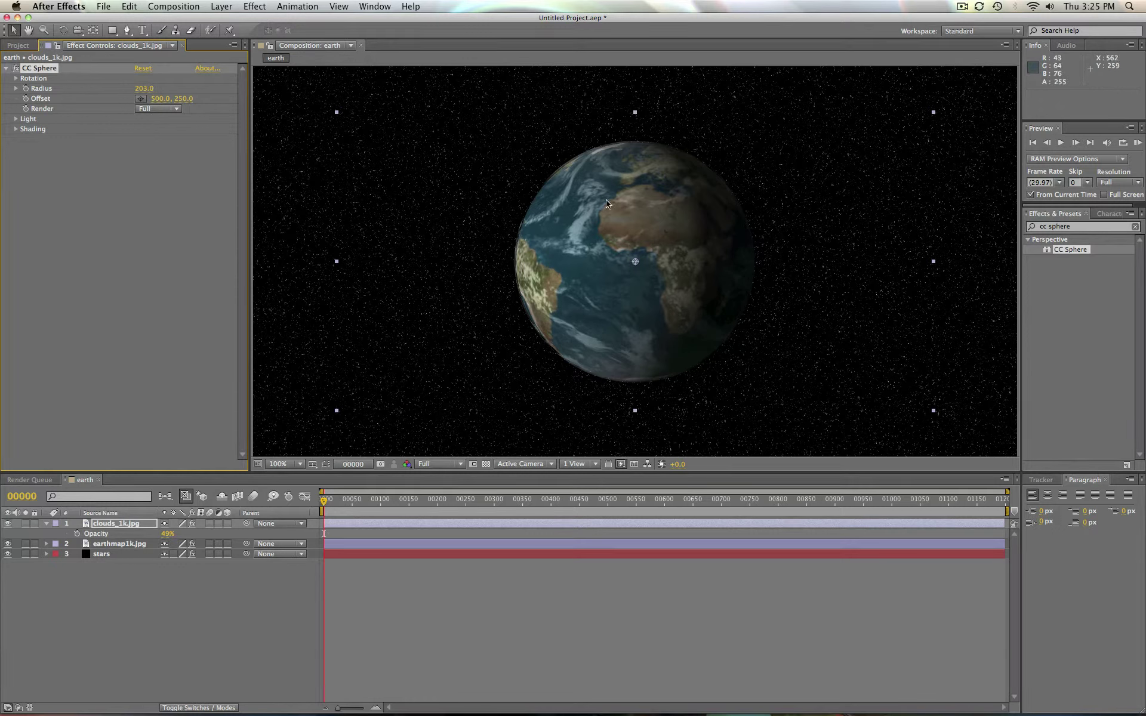
left_click(145, 89)
type("200")
key("Return")
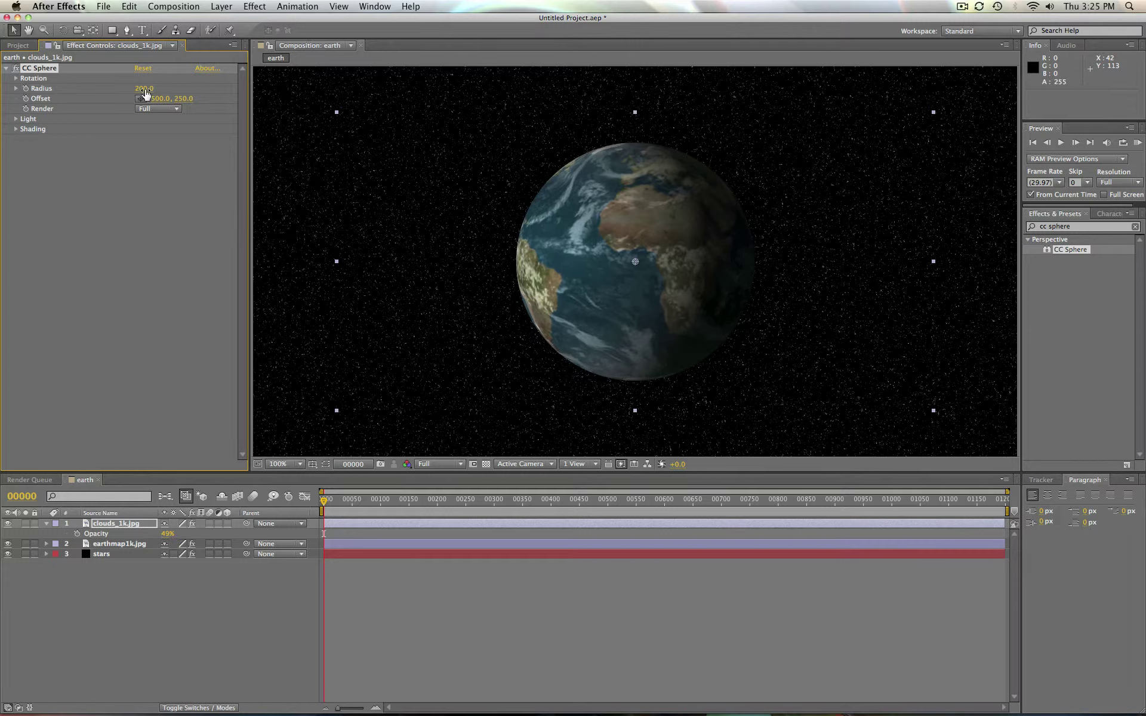
Test a 103% Scale on the clouds_1k.jpg layer, then restore it to 100%.
left_click(104, 527)
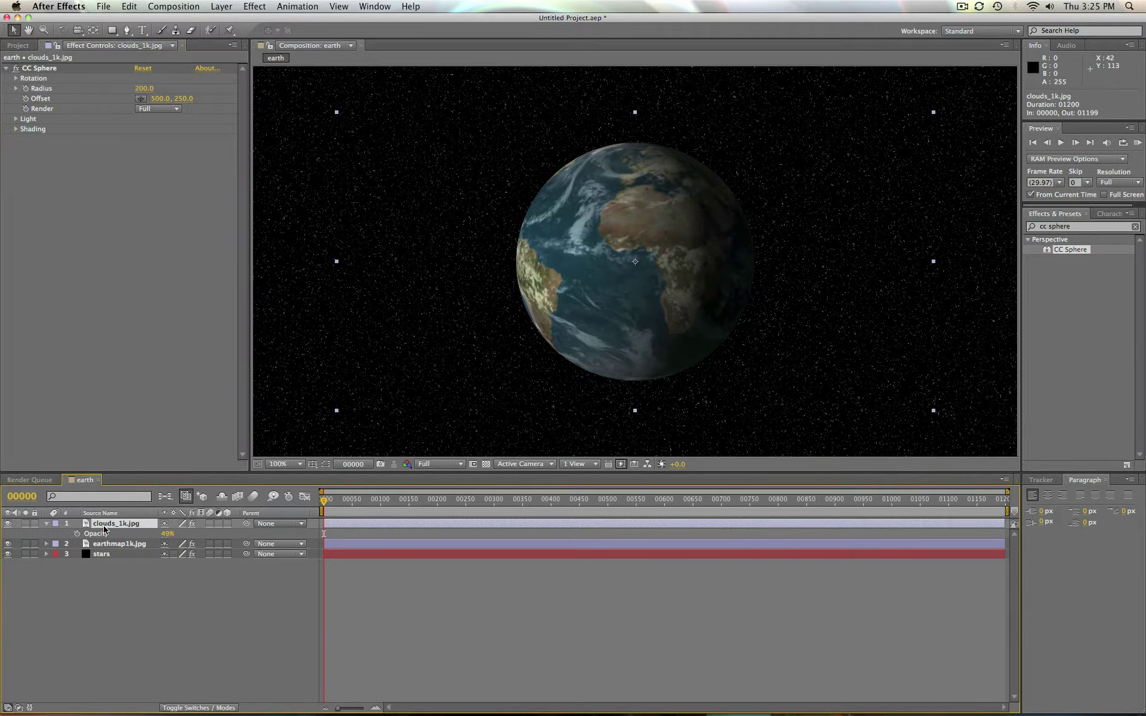
key("s")
left_click(207, 534)
type("103")
key("Return")
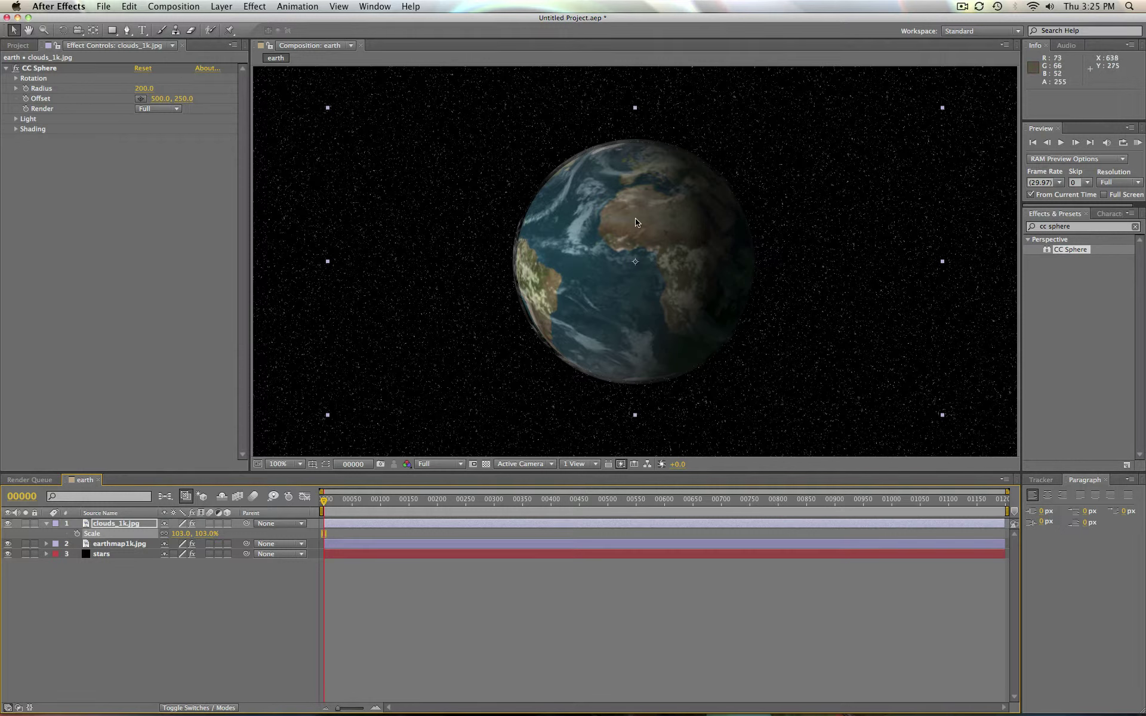
left_click(206, 534)
type("100")
key("Return")
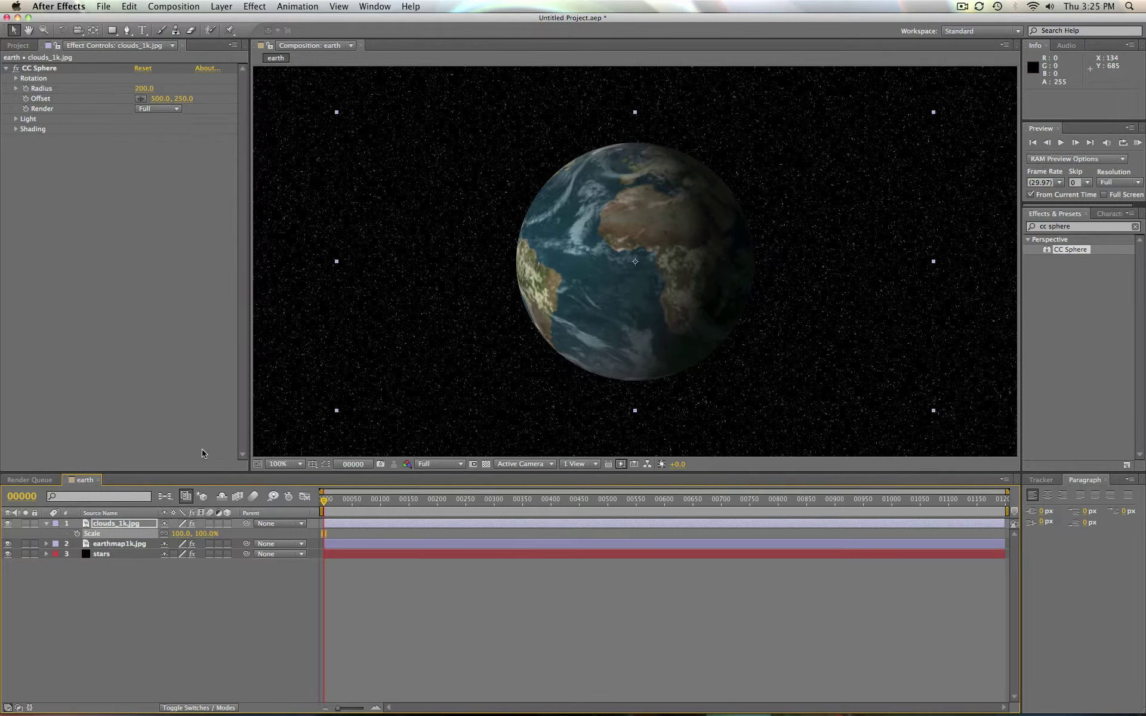
Set the clouds CC Sphere Radius back to 203 and deselect the layer.
left_click(140, 89)
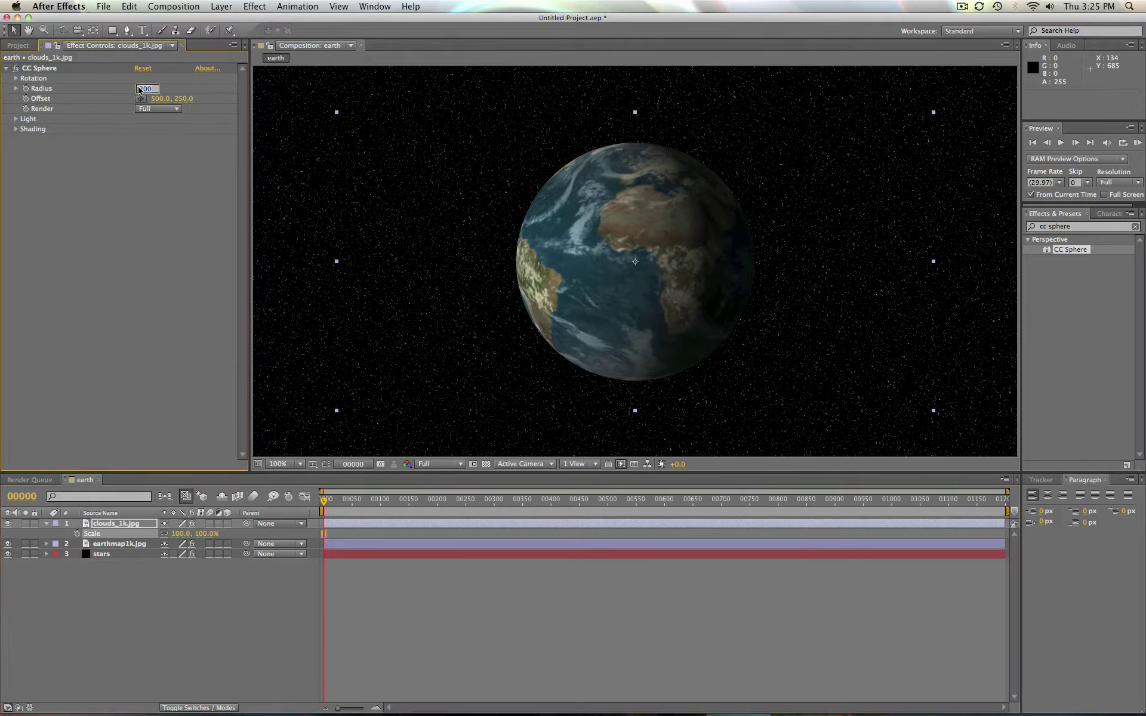
type("203")
key("Return")
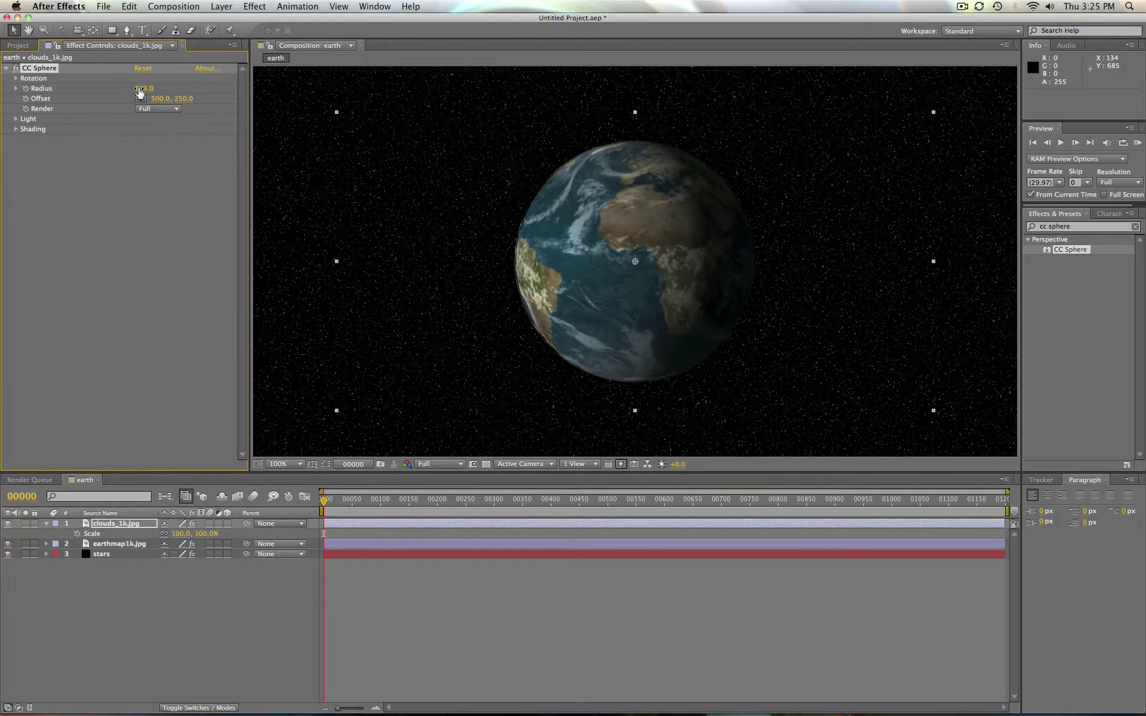
left_click(176, 632)
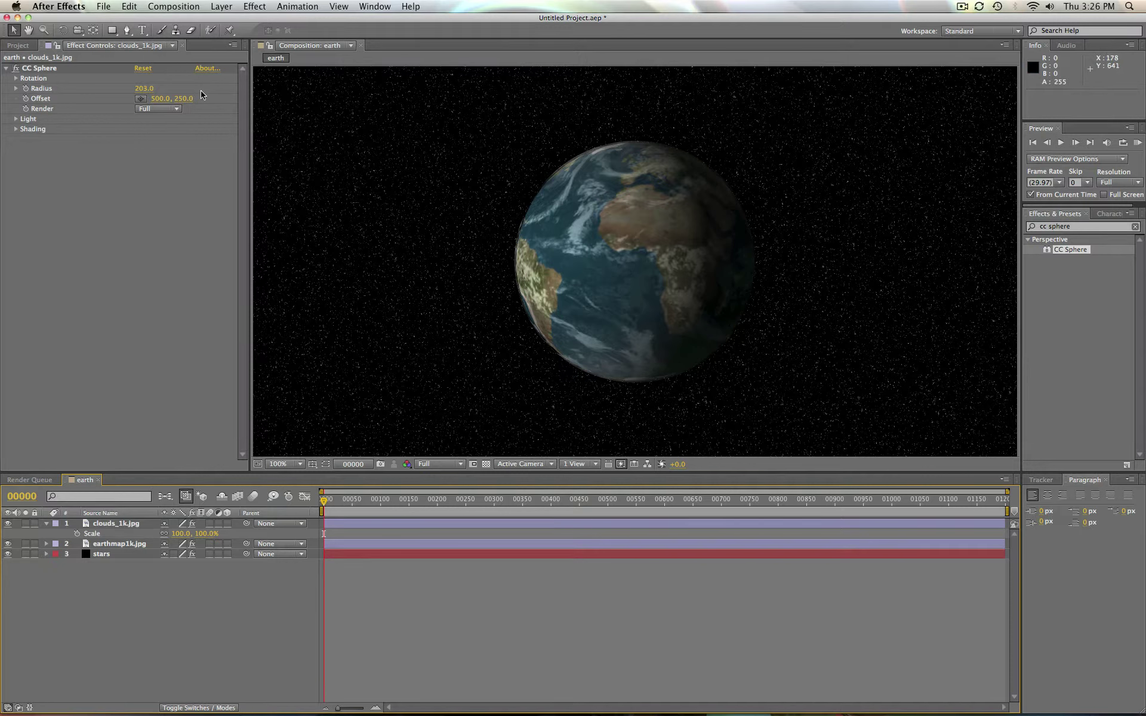
Import the 4000×2000 moonmap4k.jpg texture from Textures > Planet Textures into the project.
left_click(104, 8)
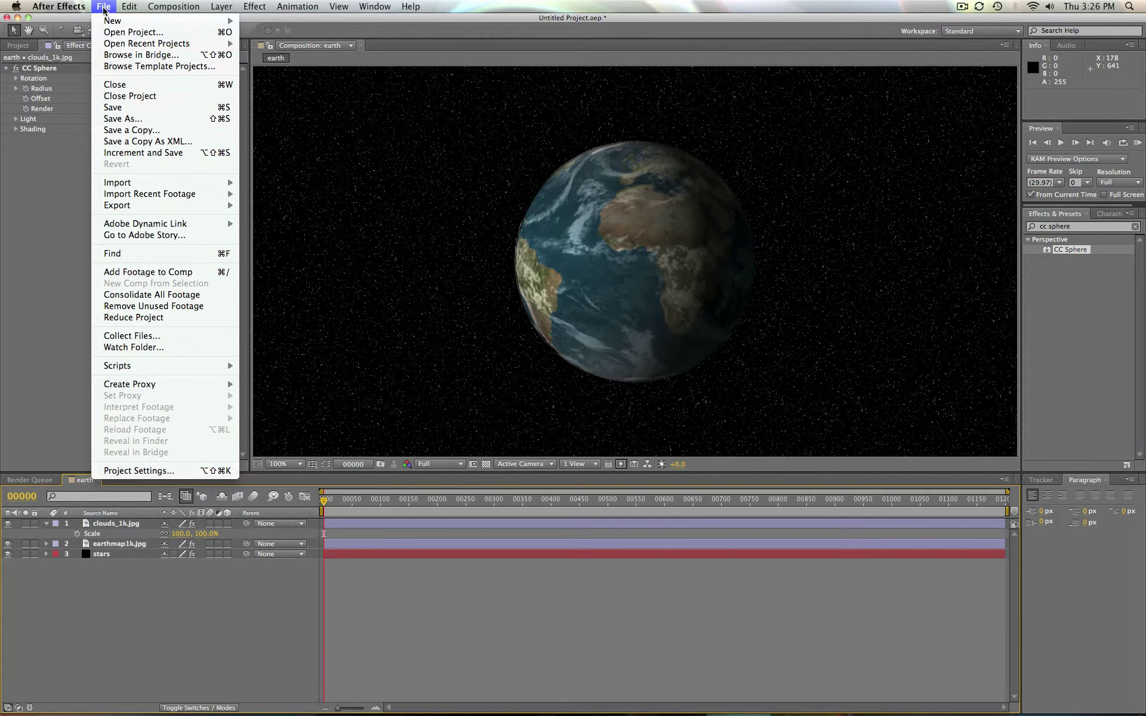
mouse_move(134, 186)
left_click(358, 184)
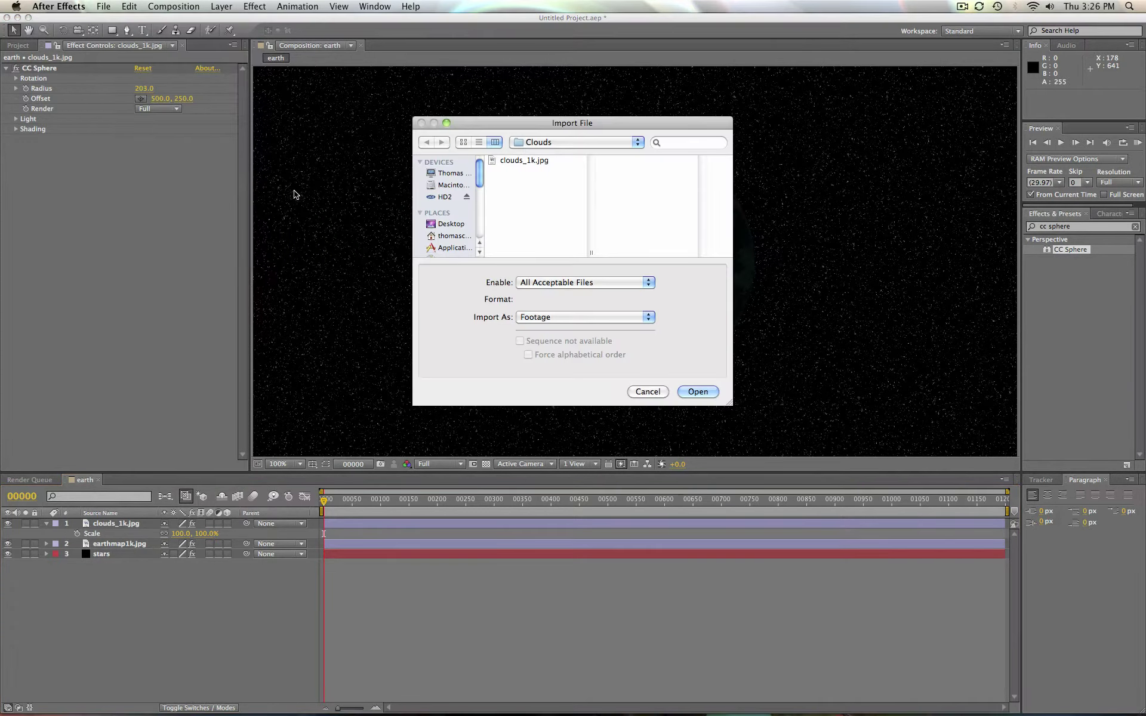
left_click(590, 144)
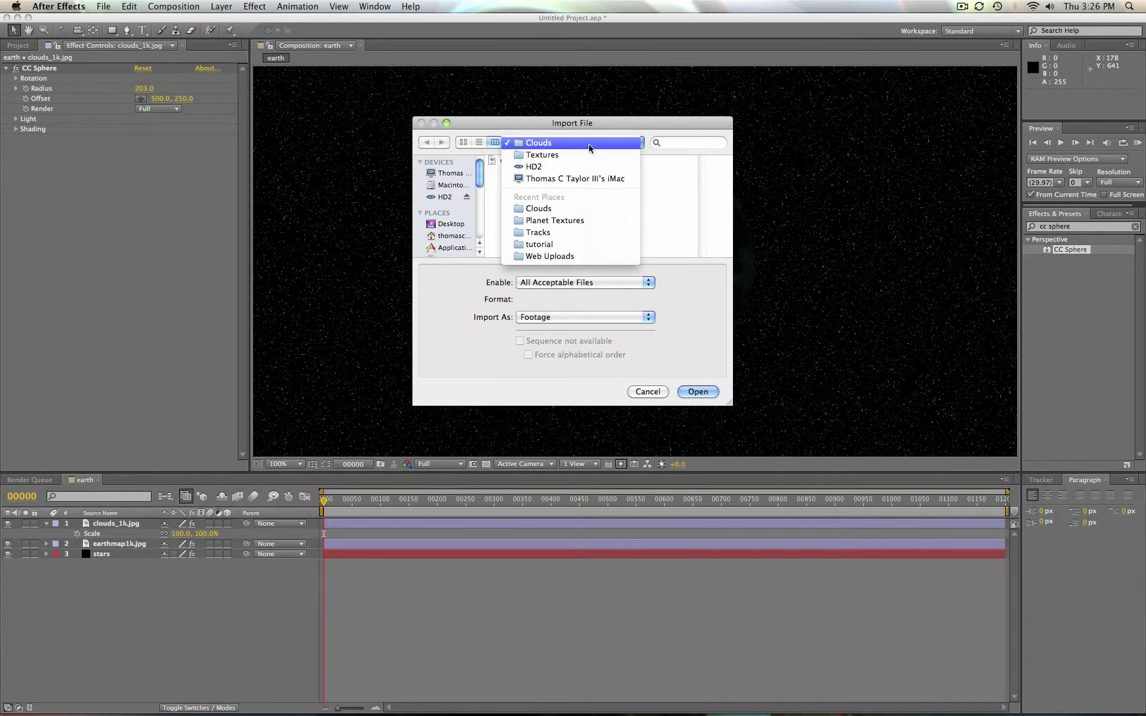
left_click(585, 155)
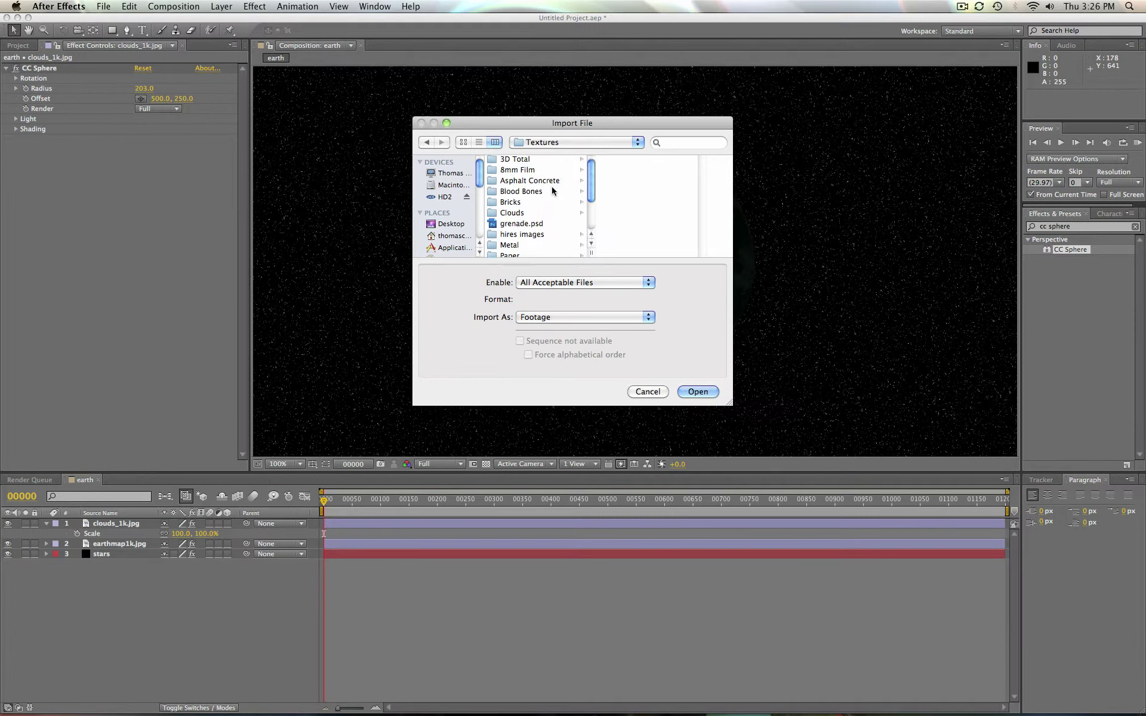
scroll(553, 190, "down", 3)
scroll(552, 190, "down", 1)
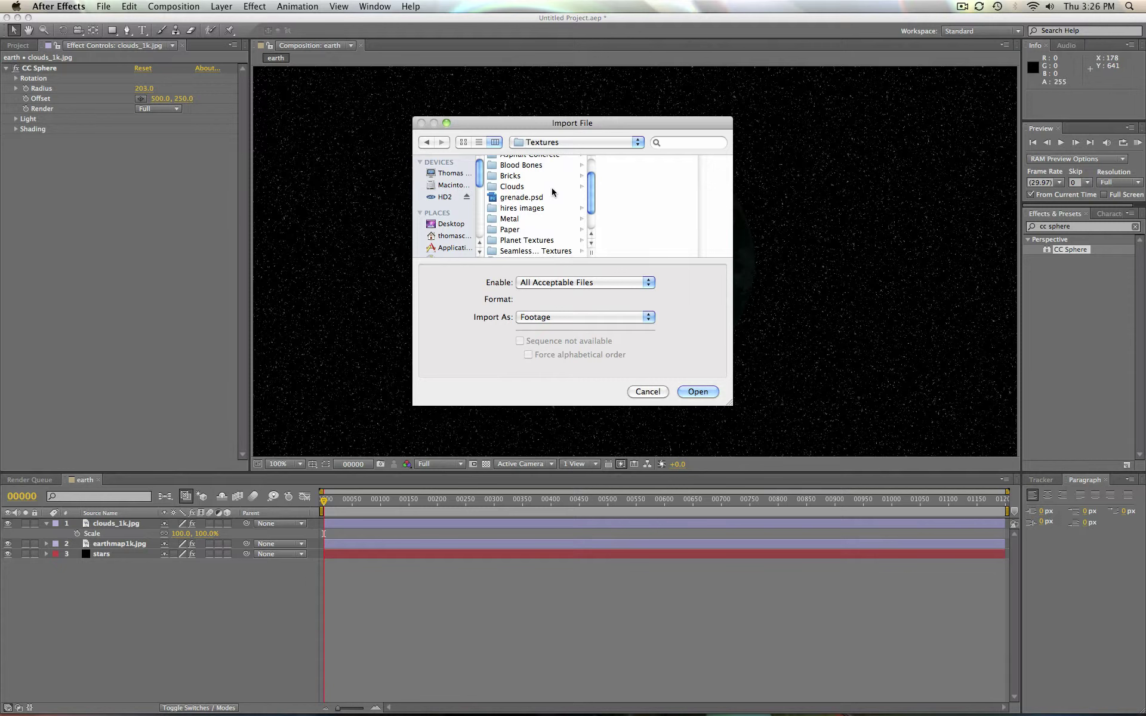
left_click(512, 235)
scroll(661, 210, "down", 5)
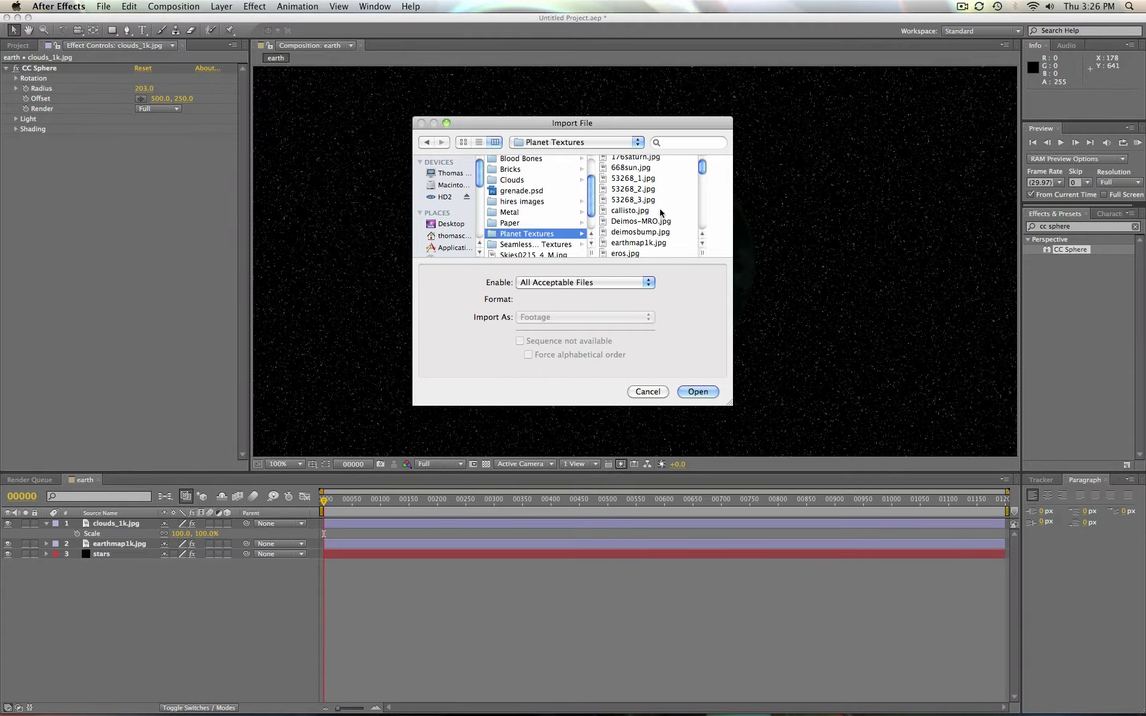
scroll(660, 210, "down", 8)
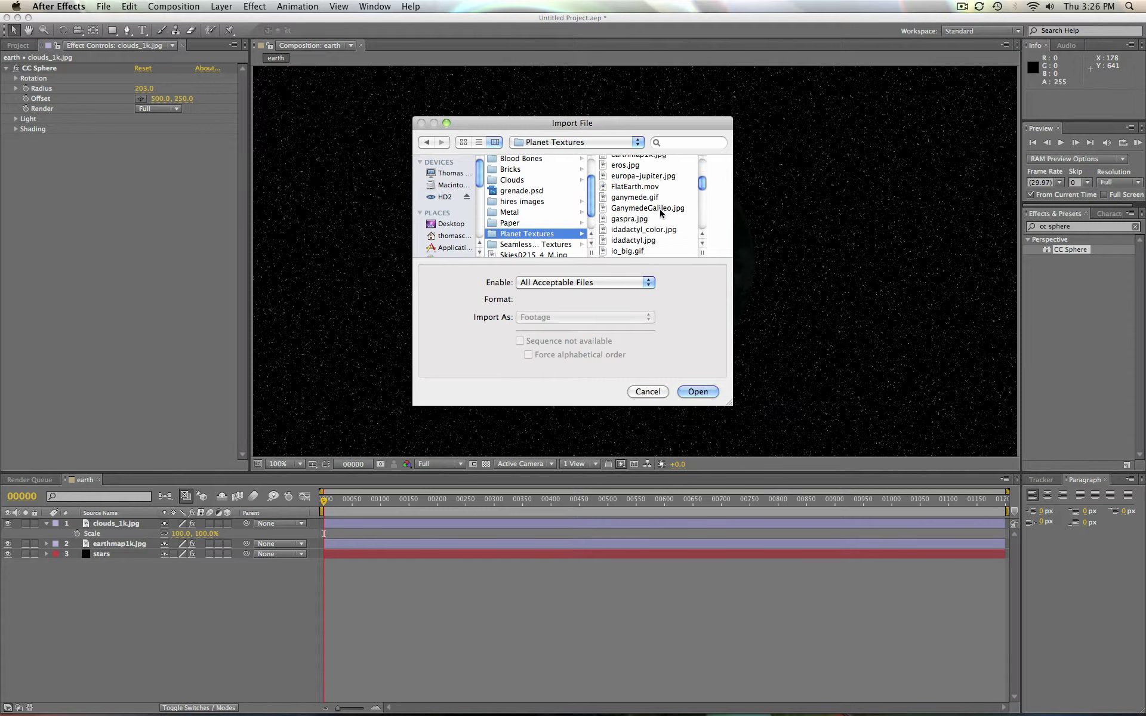
scroll(660, 213, "down", 6)
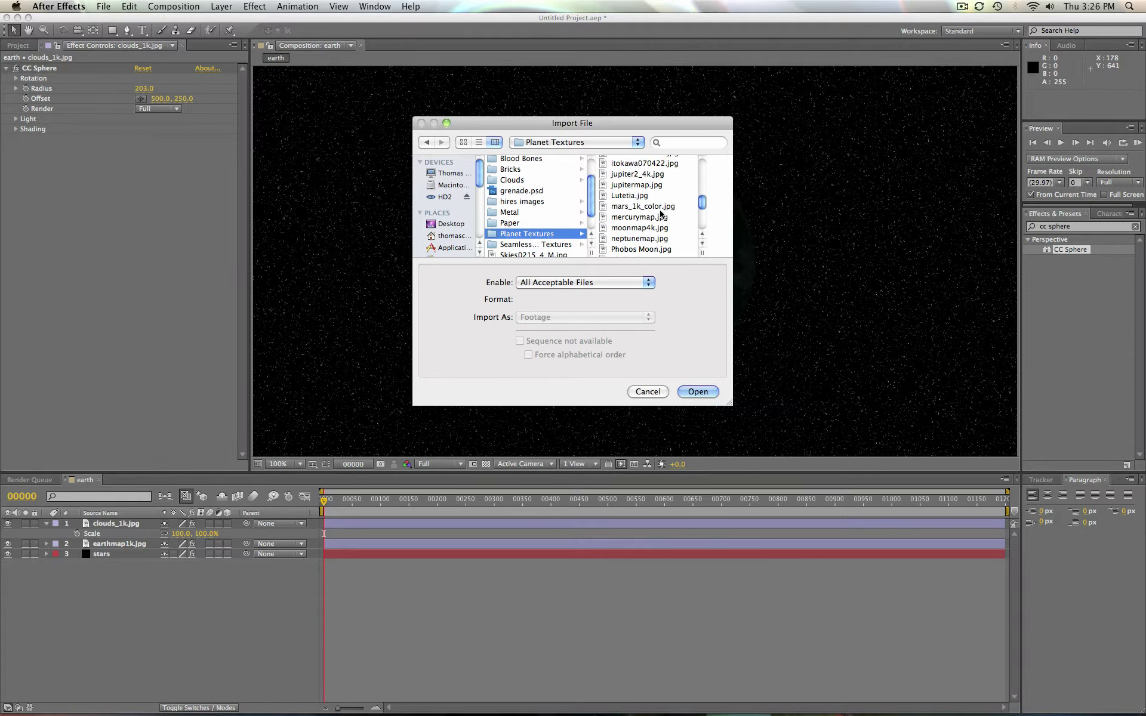
left_click(628, 227)
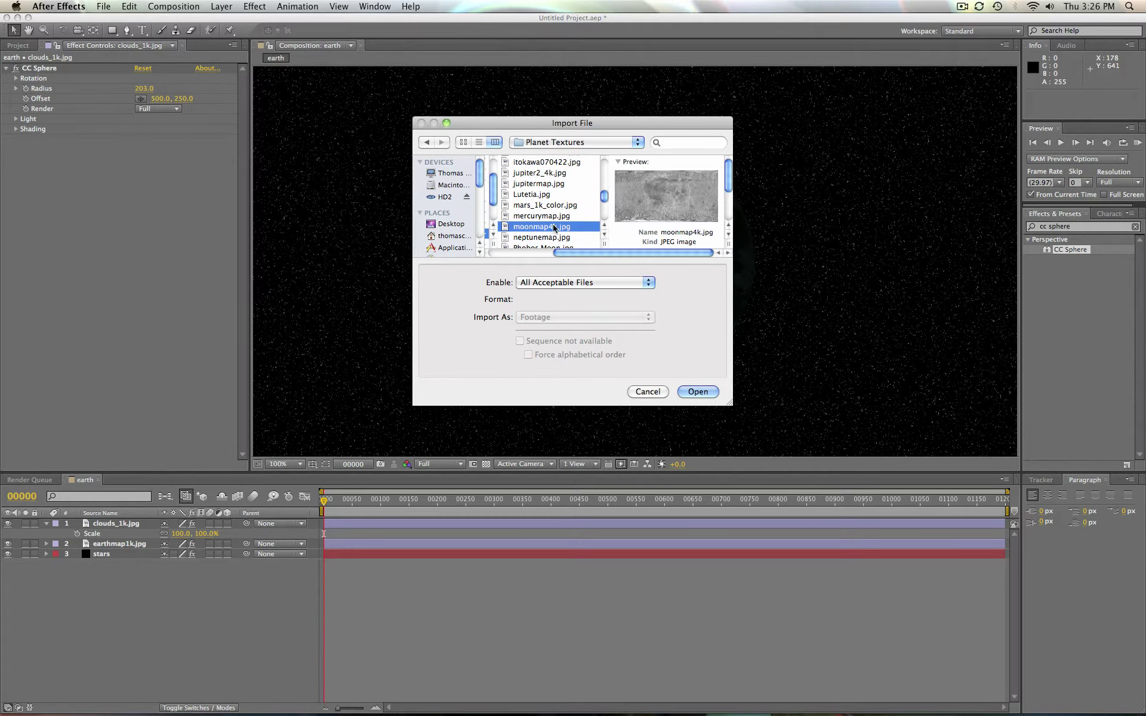
left_click(699, 392)
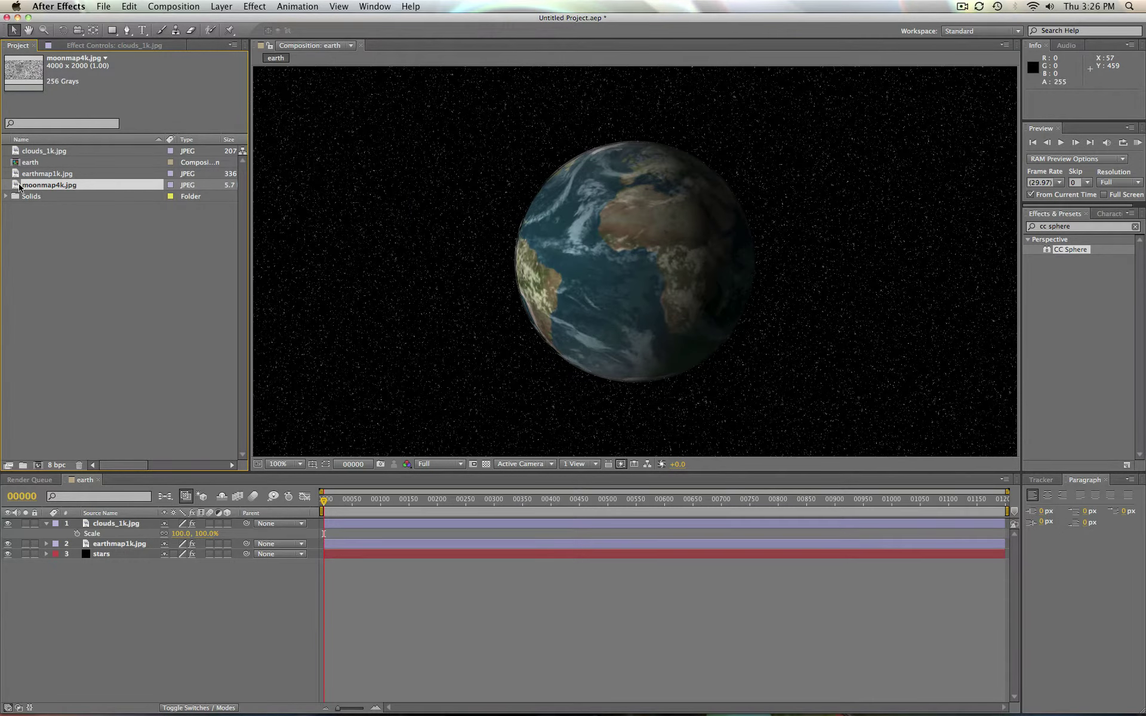
Add moonmap4k.jpg to the earth composition and apply CC Sphere to the new layer.
left_click_drag(19, 187, 49, 518)
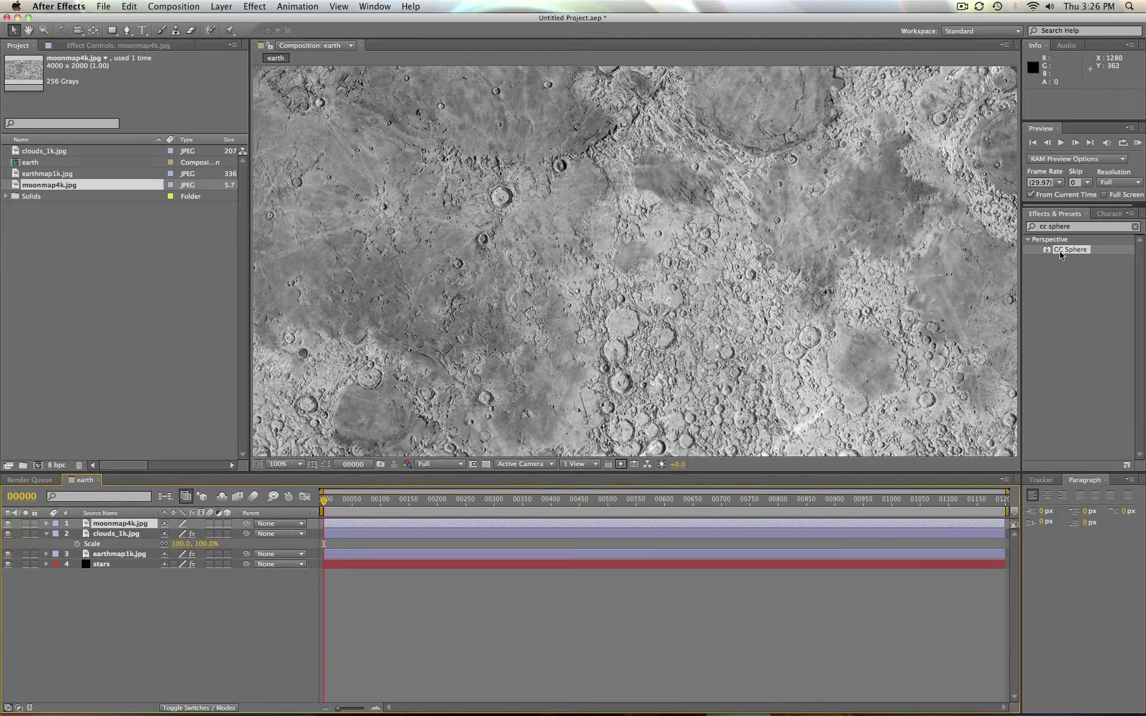
left_click_drag(1070, 250, 624, 263)
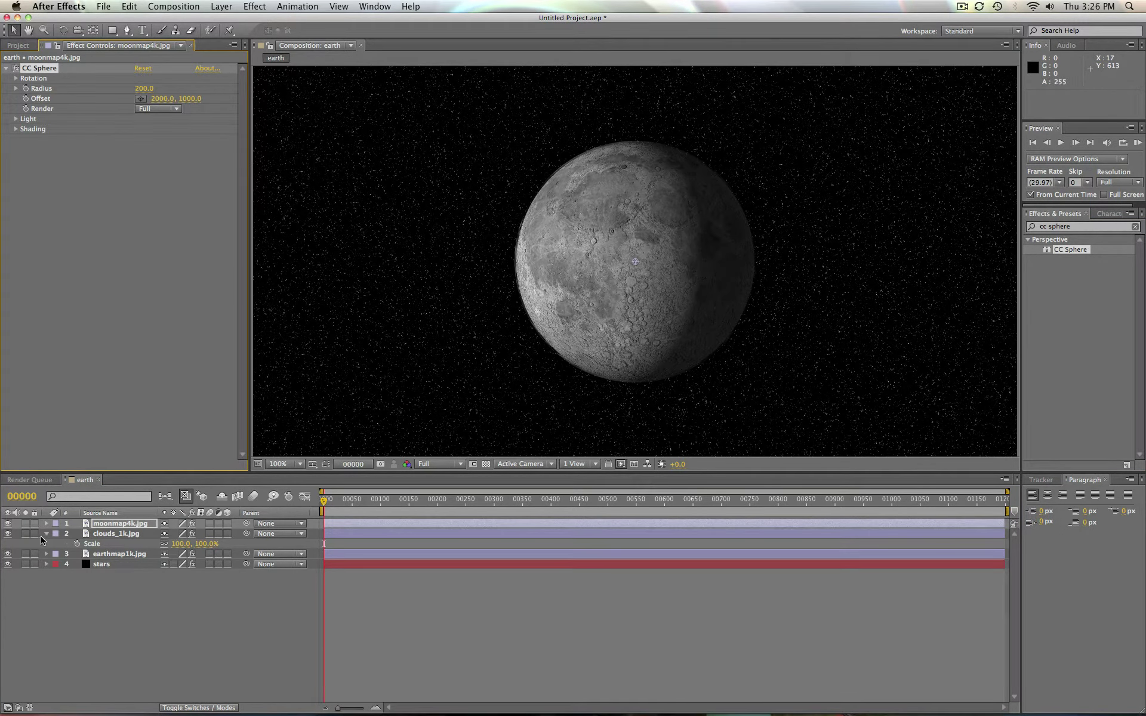
left_click(47, 536)
left_click(8, 523)
left_click(8, 533)
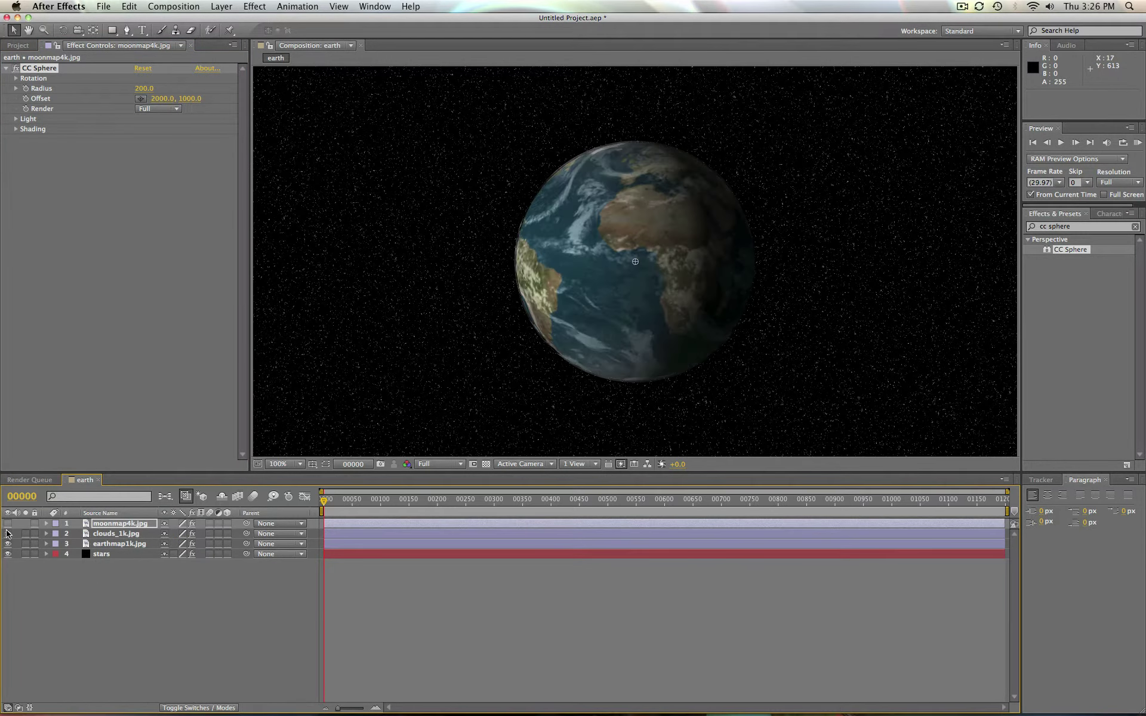
left_click(8, 534)
left_click(8, 523)
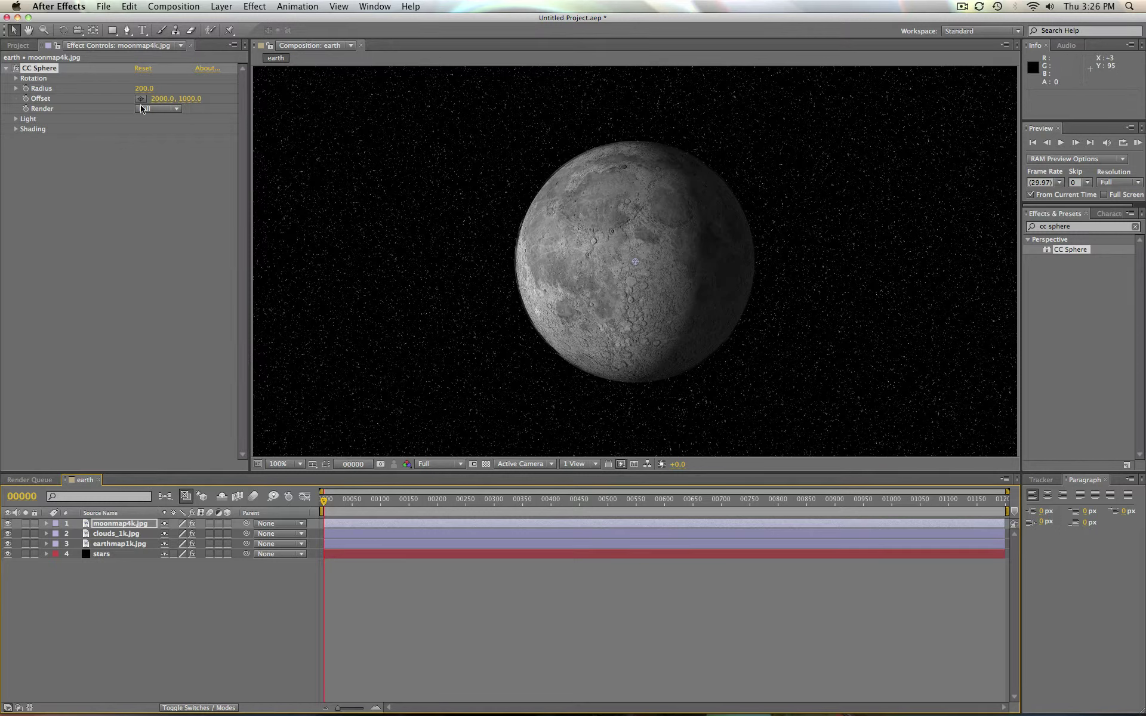
Set the moon sphere's Radius to 25.
left_click(142, 89)
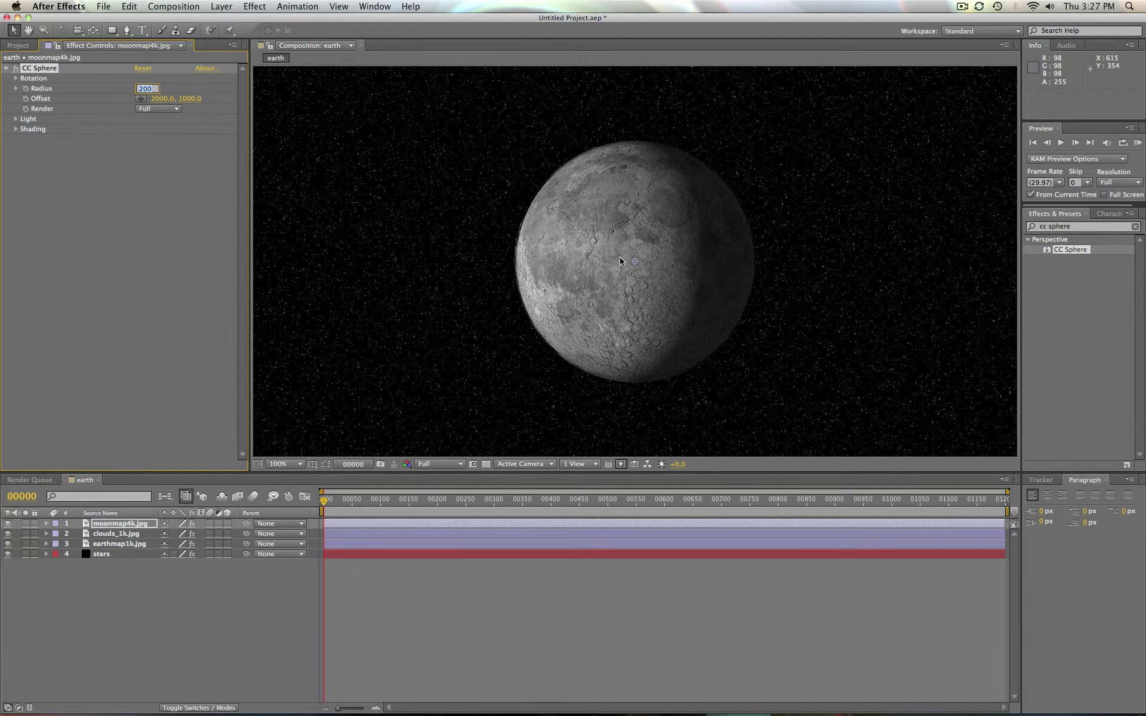
type("25")
key("Return")
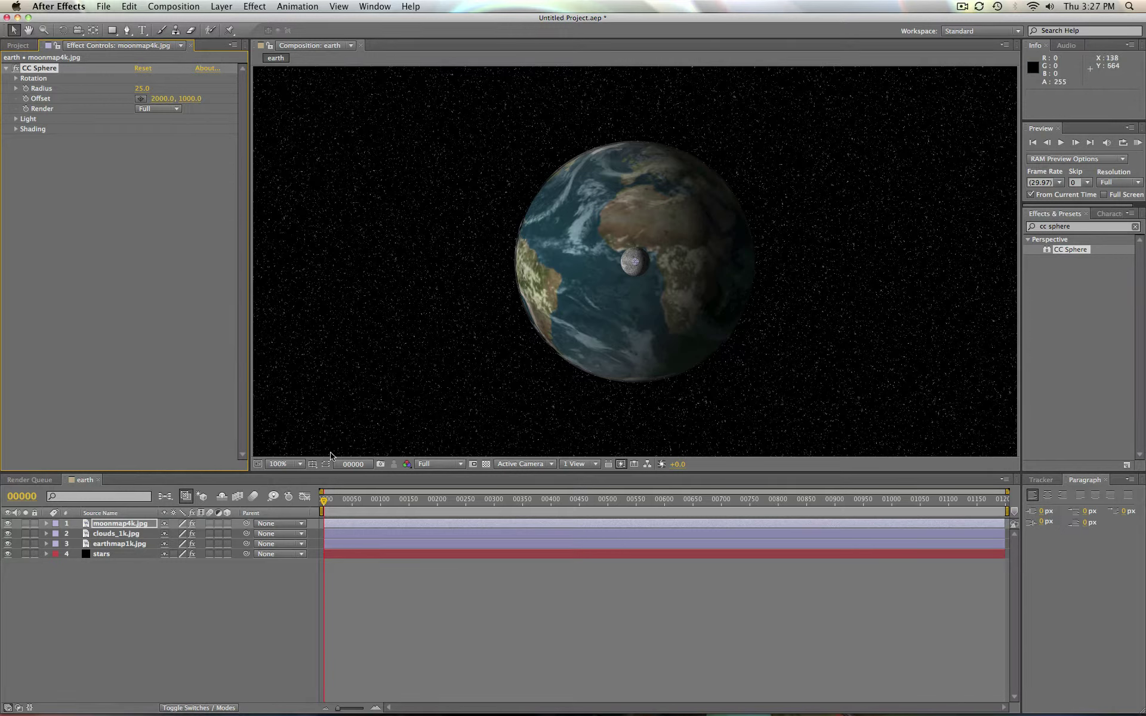
Turn on the 3D Layer switch for the moon, clouds and earth layers.
left_click(227, 524)
left_click(228, 534)
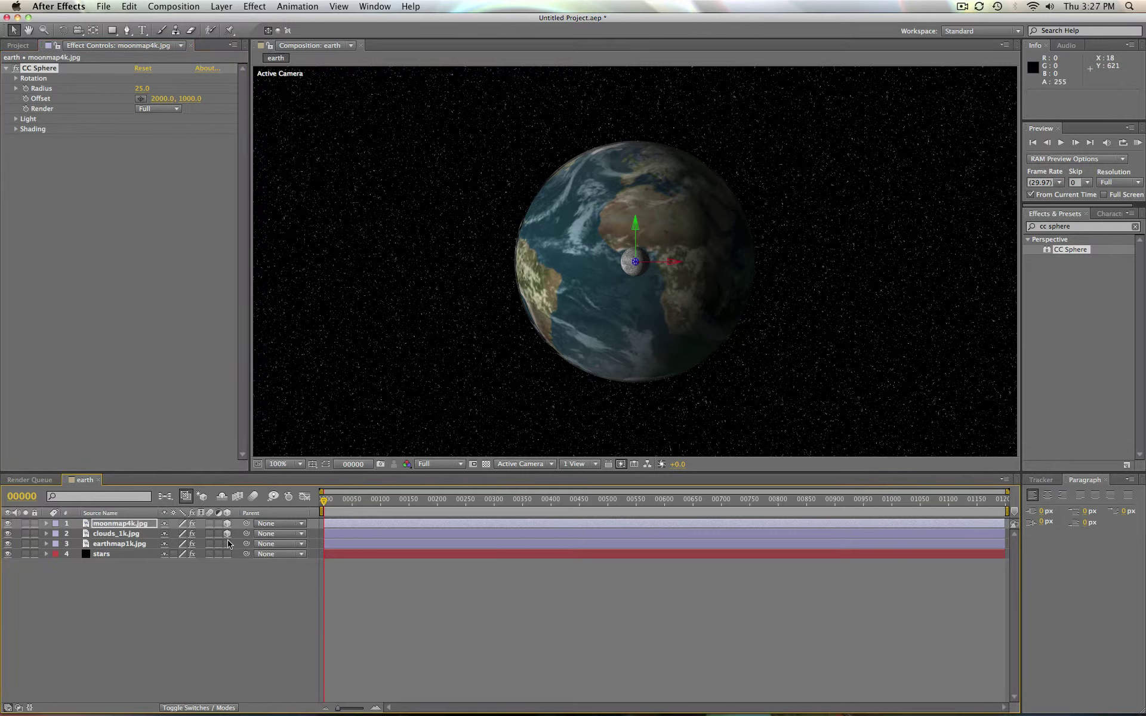
left_click(227, 544)
Add a new camera, Camera 1, with the default 24mm settings.
left_click(220, 6)
mouse_move(227, 21)
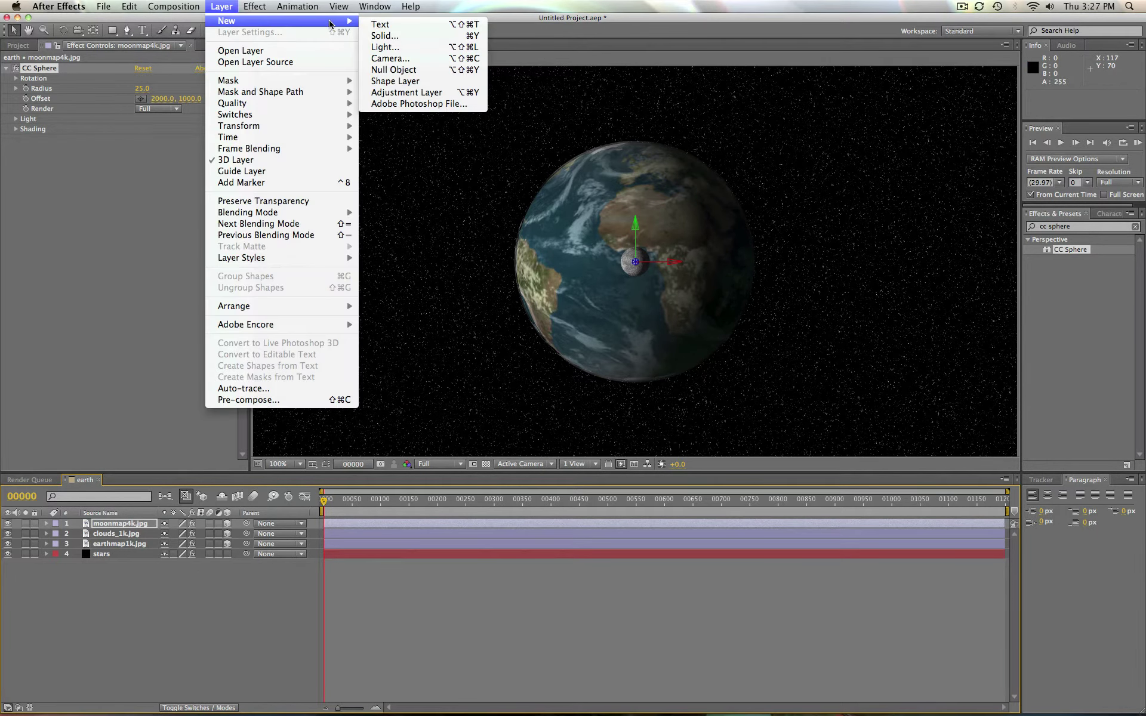
left_click(392, 58)
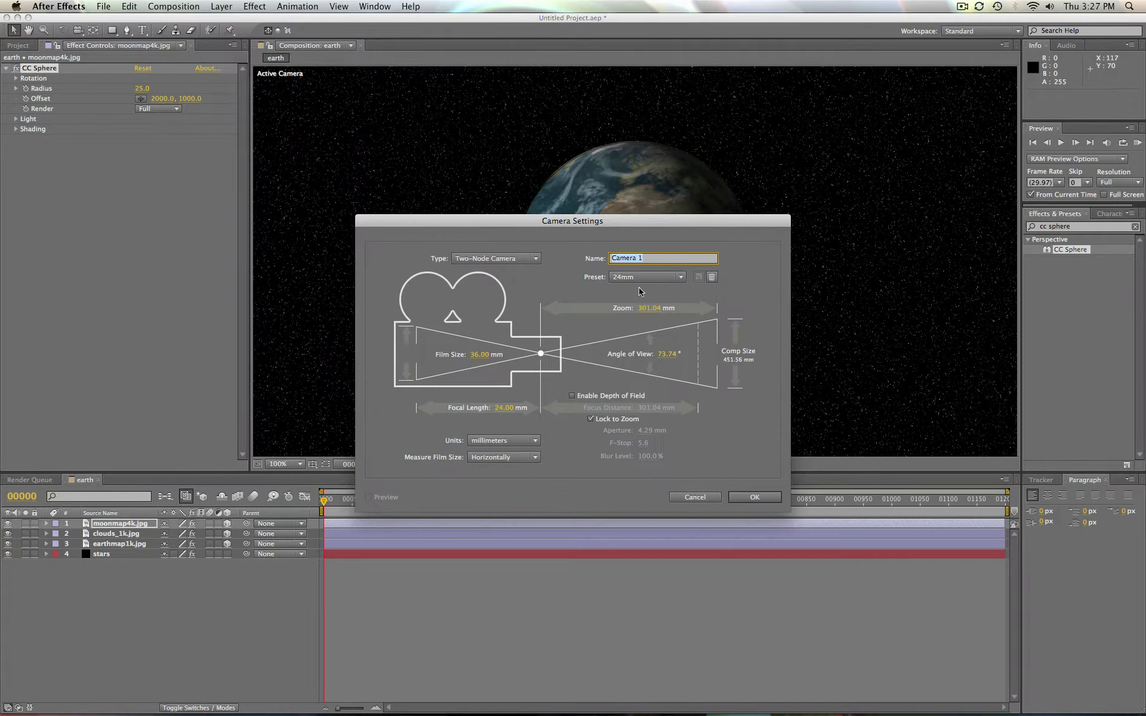
left_click(765, 497)
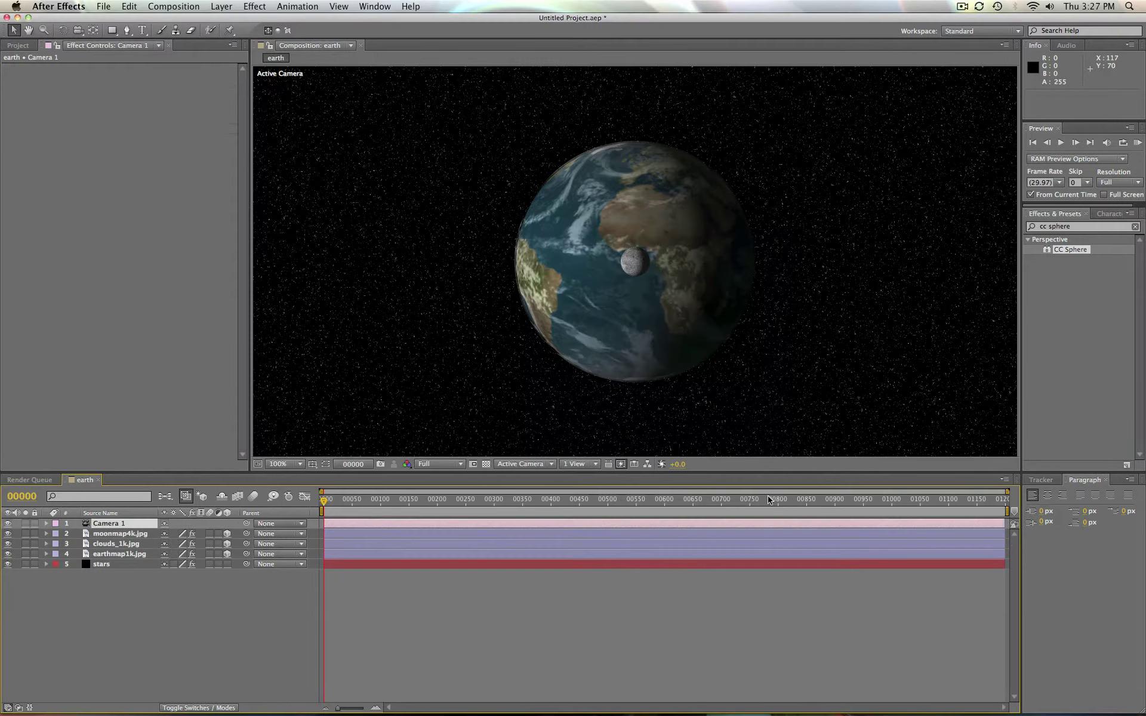
In Top view, drag the moon layer toward the camera to Z −364, then return to Active Camera.
left_click(552, 464)
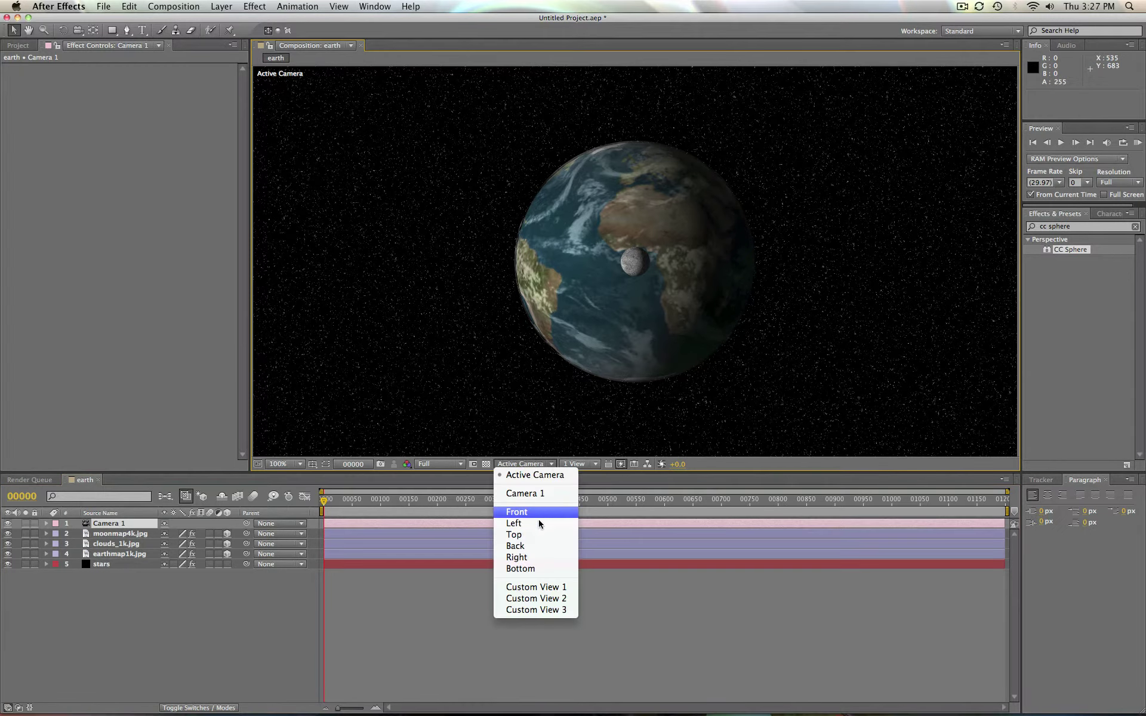
left_click(540, 535)
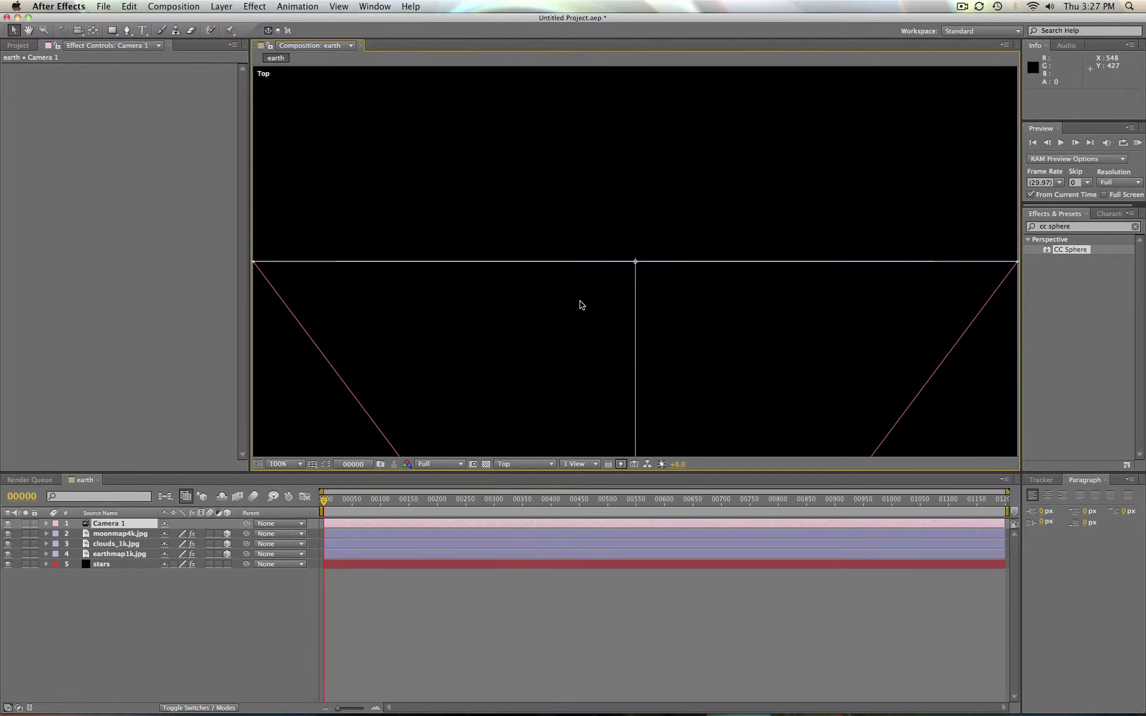
key("comma")
key("comma")
key("comma")
key("comma")
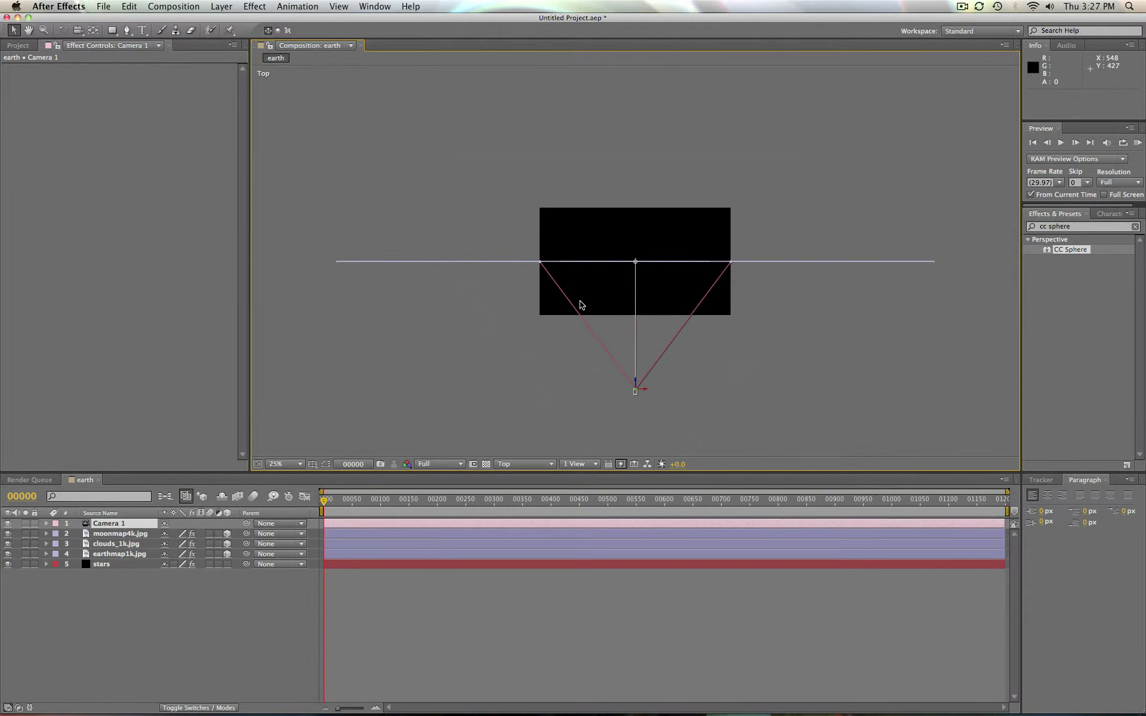
left_click(123, 535)
left_click(121, 545)
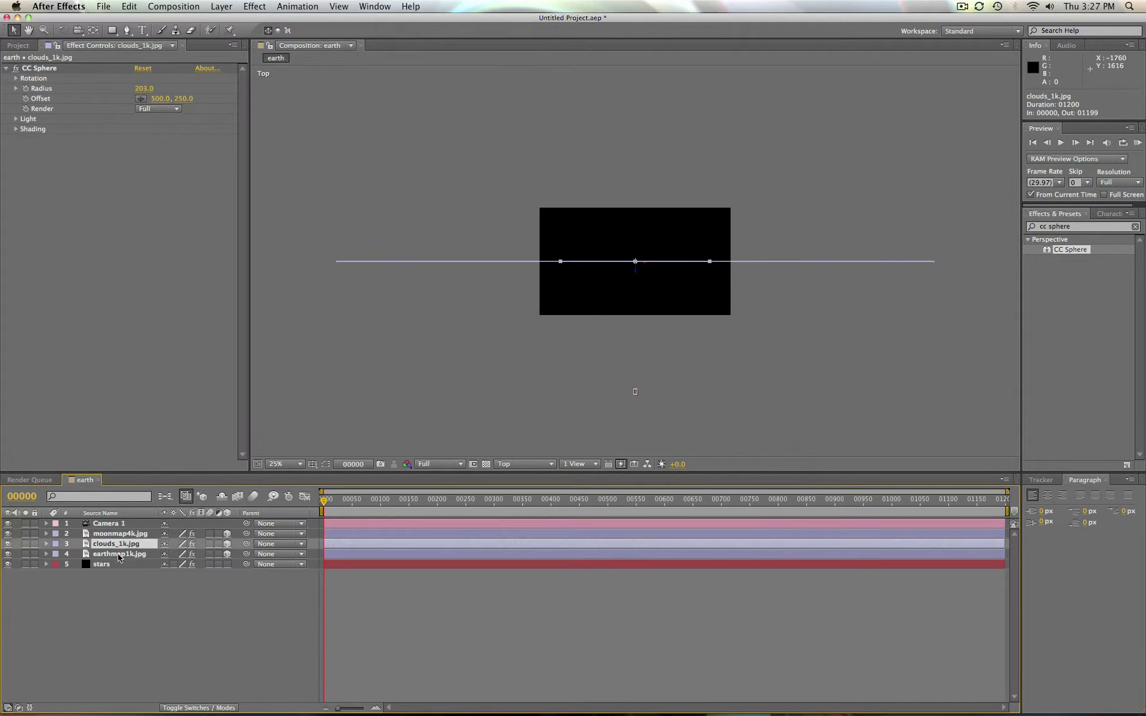
left_click(119, 556)
left_click(119, 545)
left_click(120, 536)
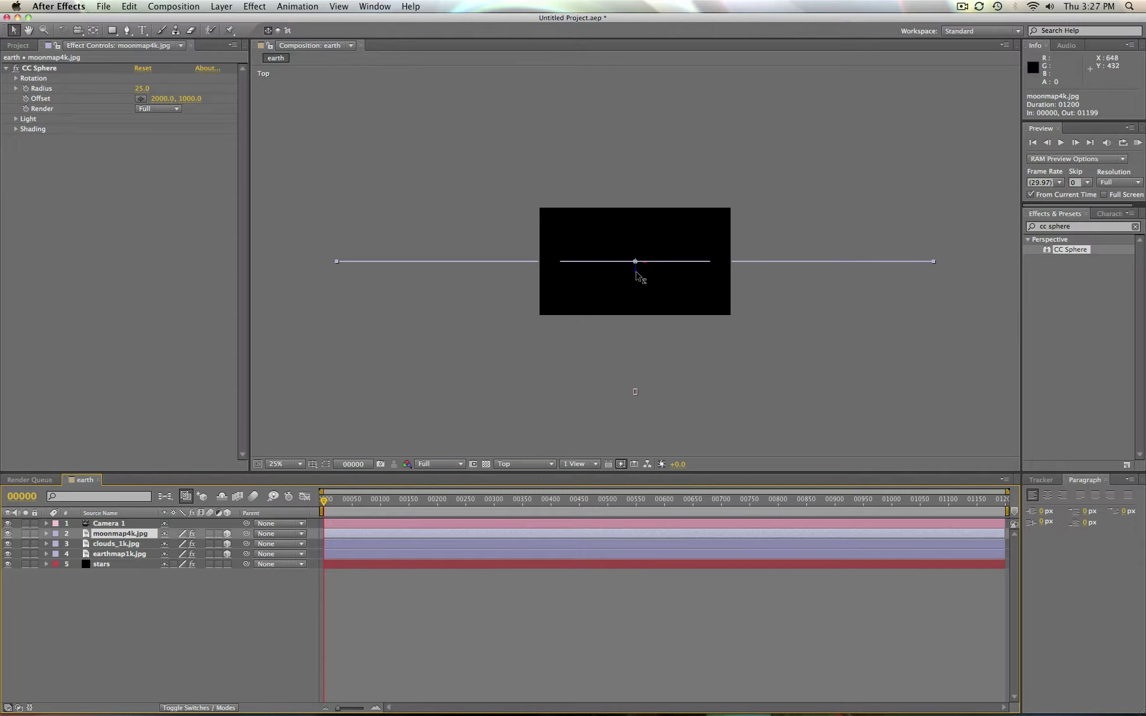
left_click_drag(636, 273, 638, 330)
left_click(537, 464)
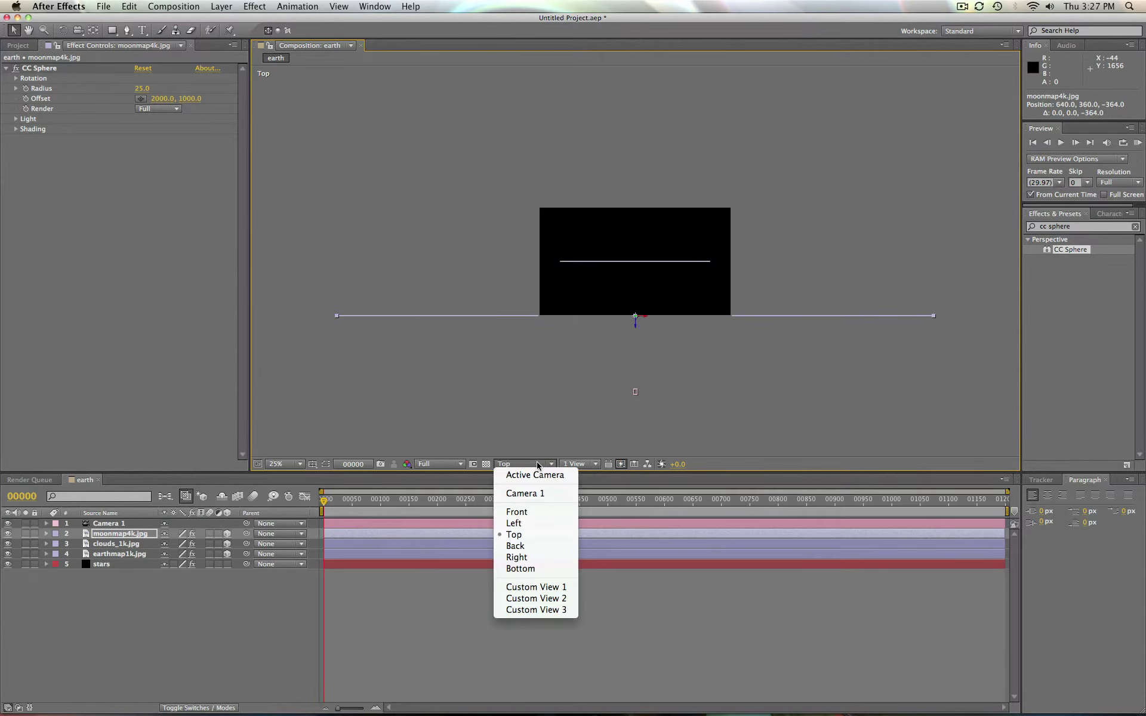
left_click(537, 475)
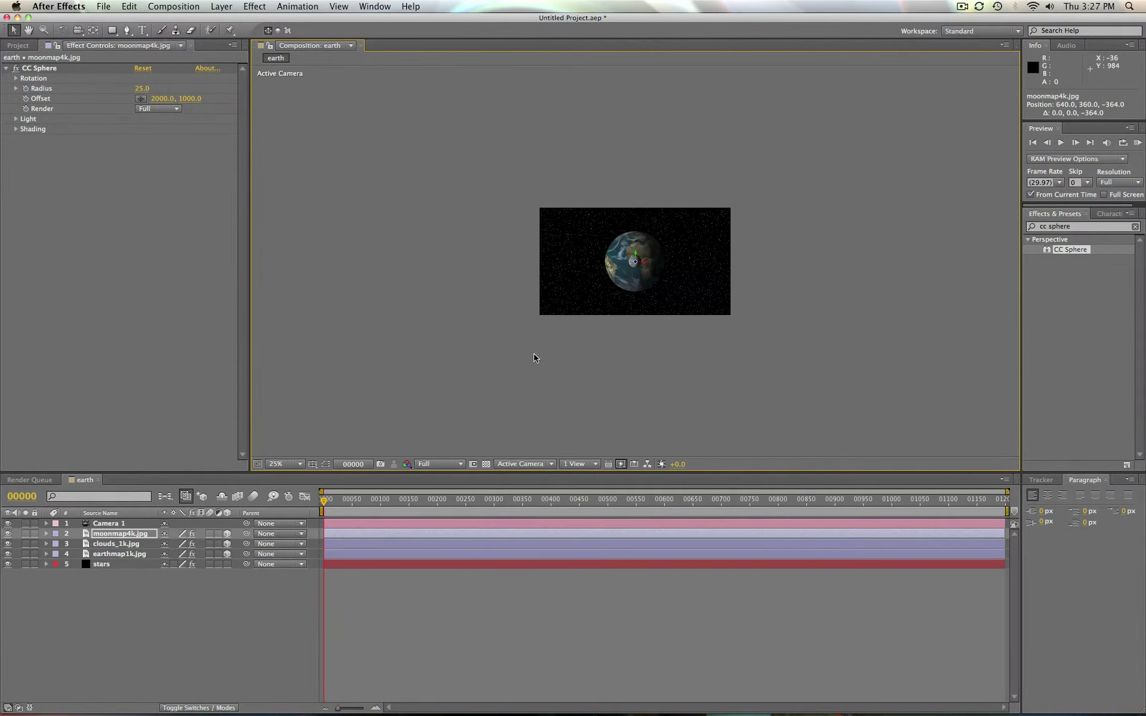
key("period")
key("period")
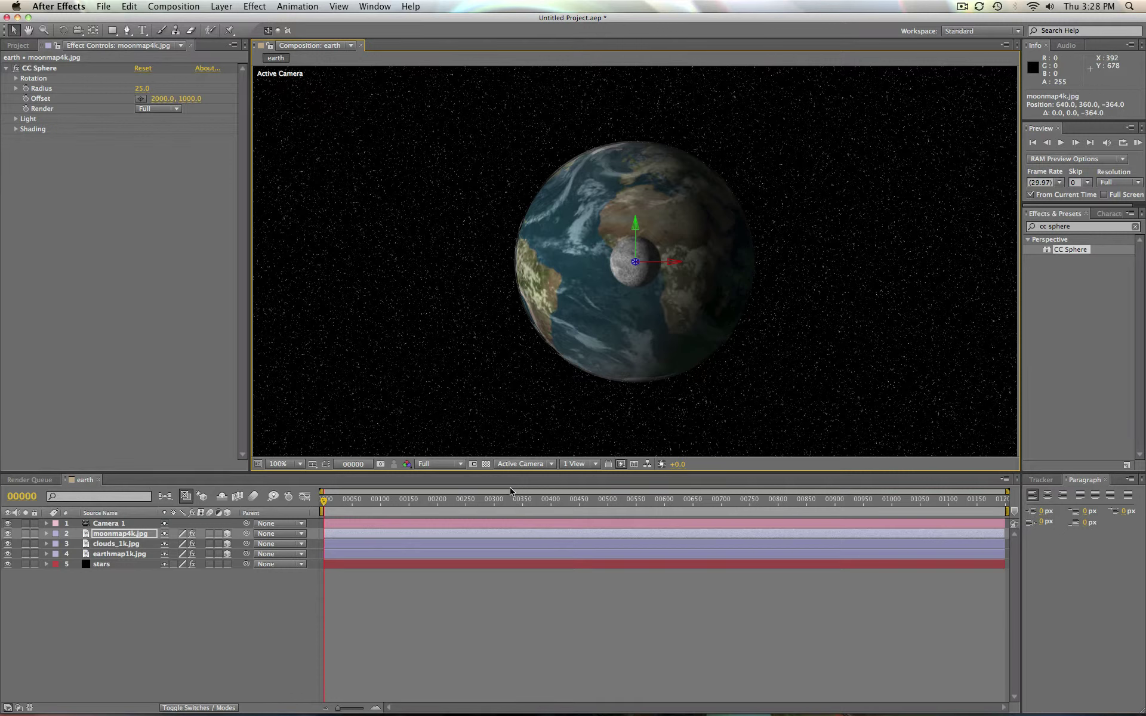
In a zoomed-out Top view, reveal the moon's Position and start keyframing it.
left_click(528, 464)
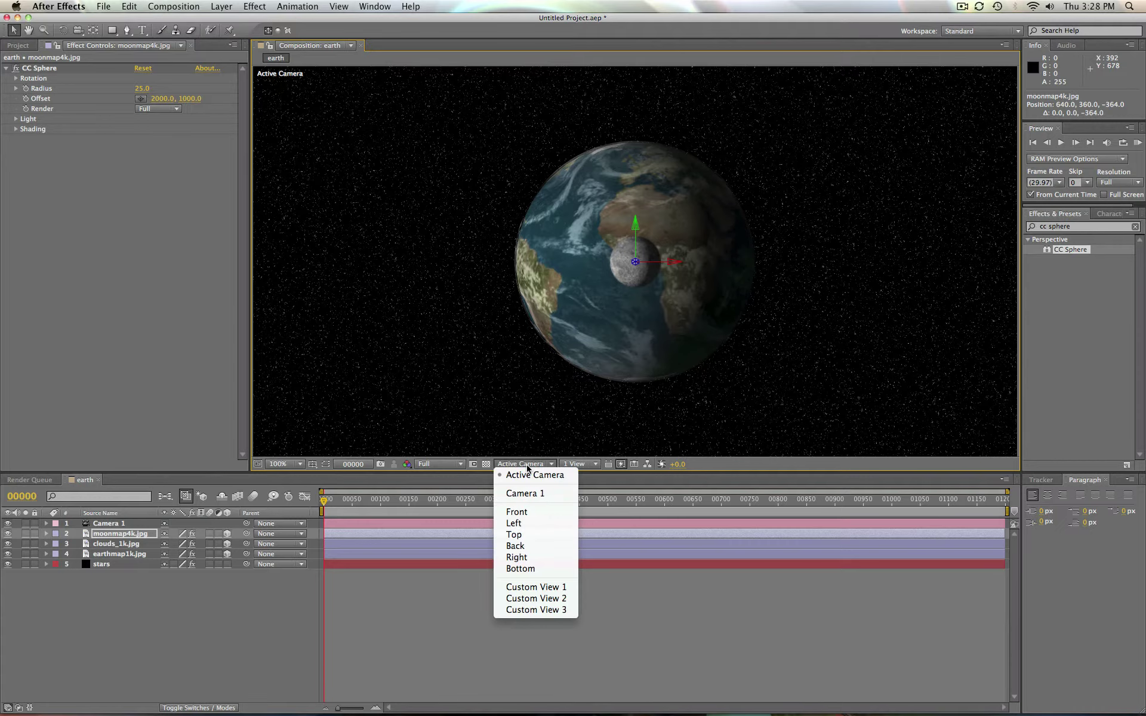
left_click(531, 540)
key("comma")
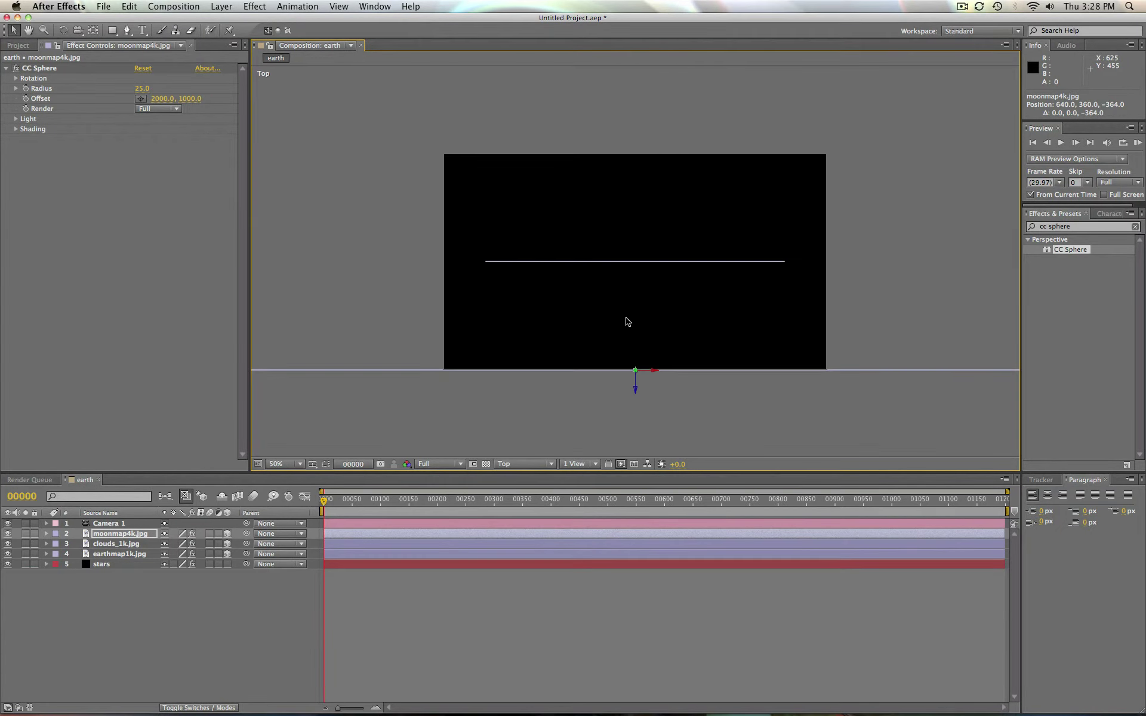
key("comma")
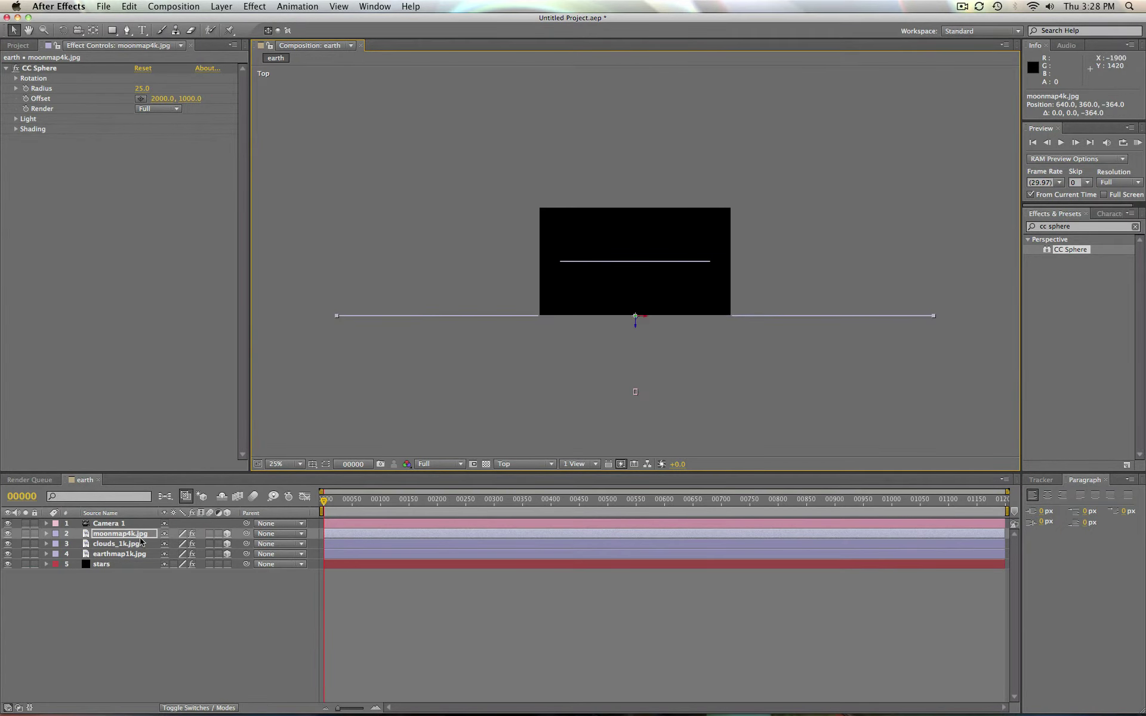
left_click(111, 539)
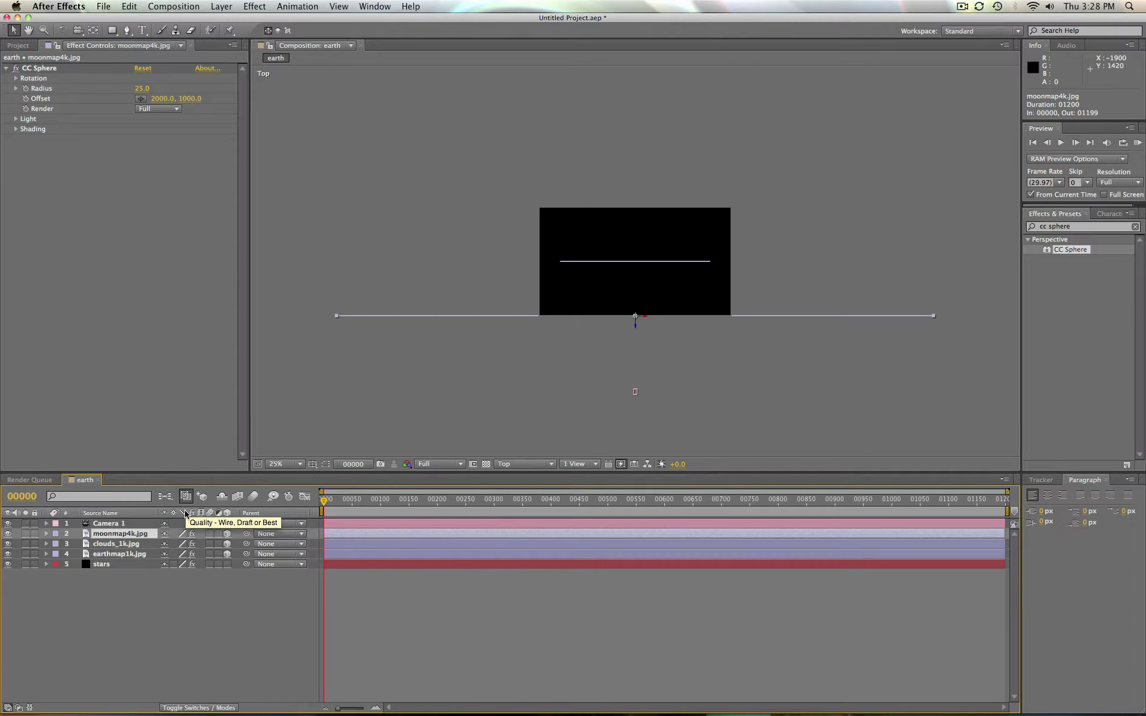
key("p")
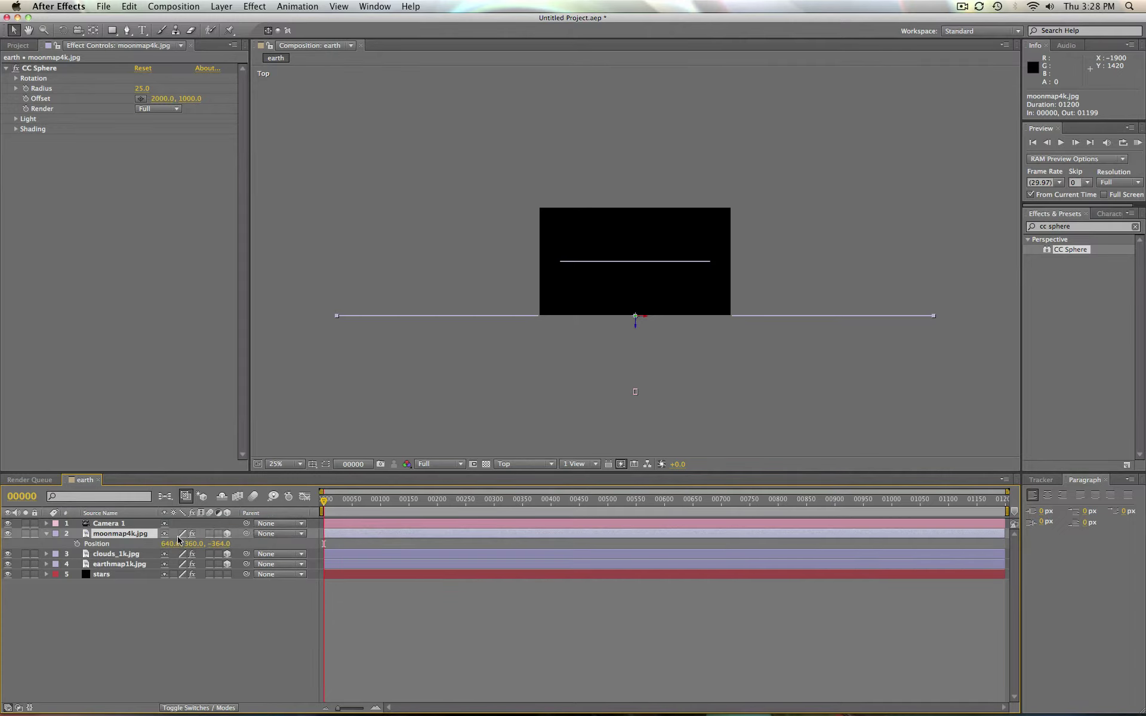
left_click(77, 545)
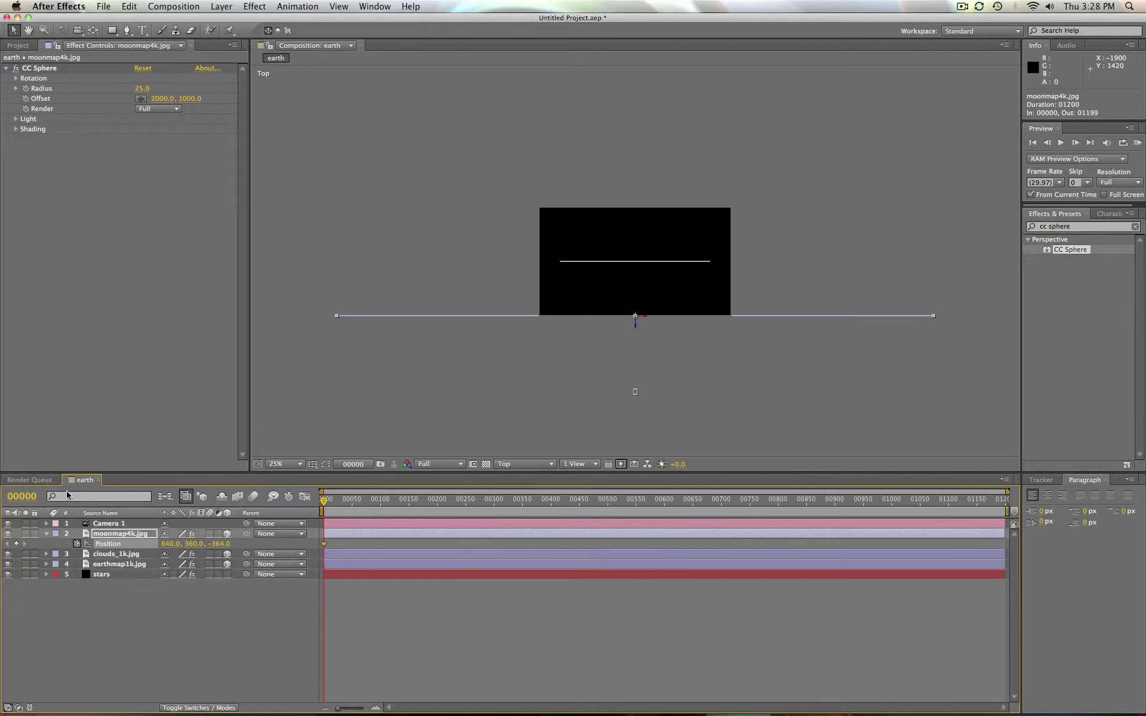
Keyframe the moon at X 1380 on frame 300 and Z 352 on frame 600.
type("300")
key("Return")
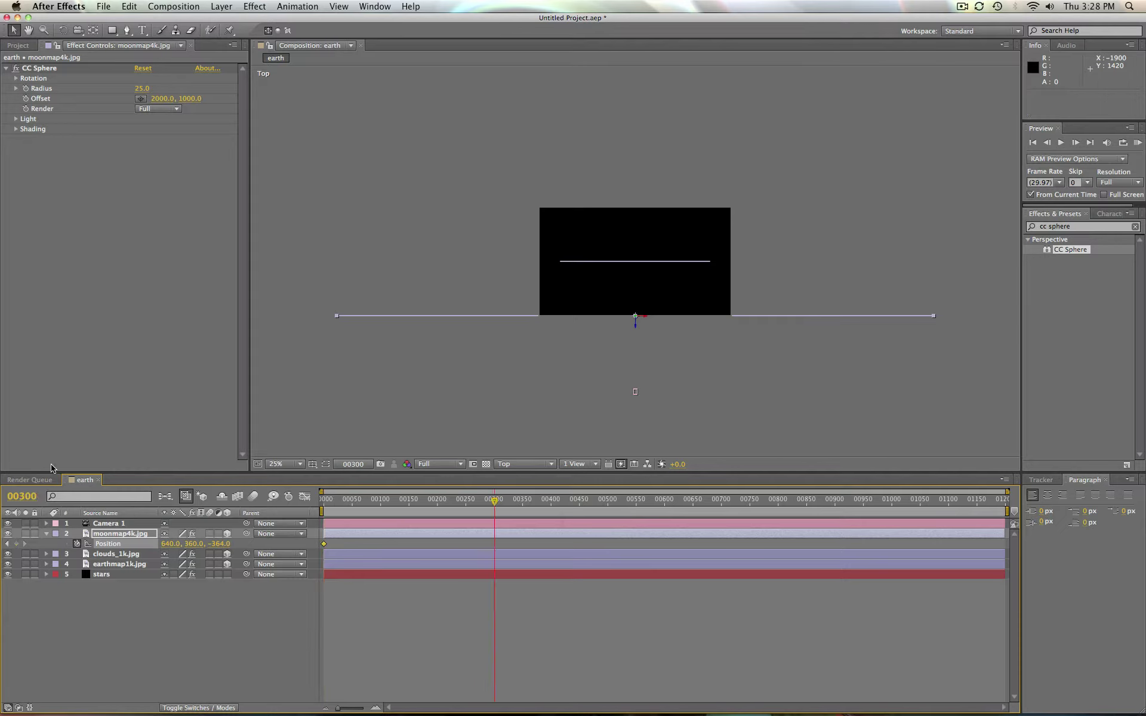
left_click(650, 321)
left_click_drag(646, 317, 746, 277)
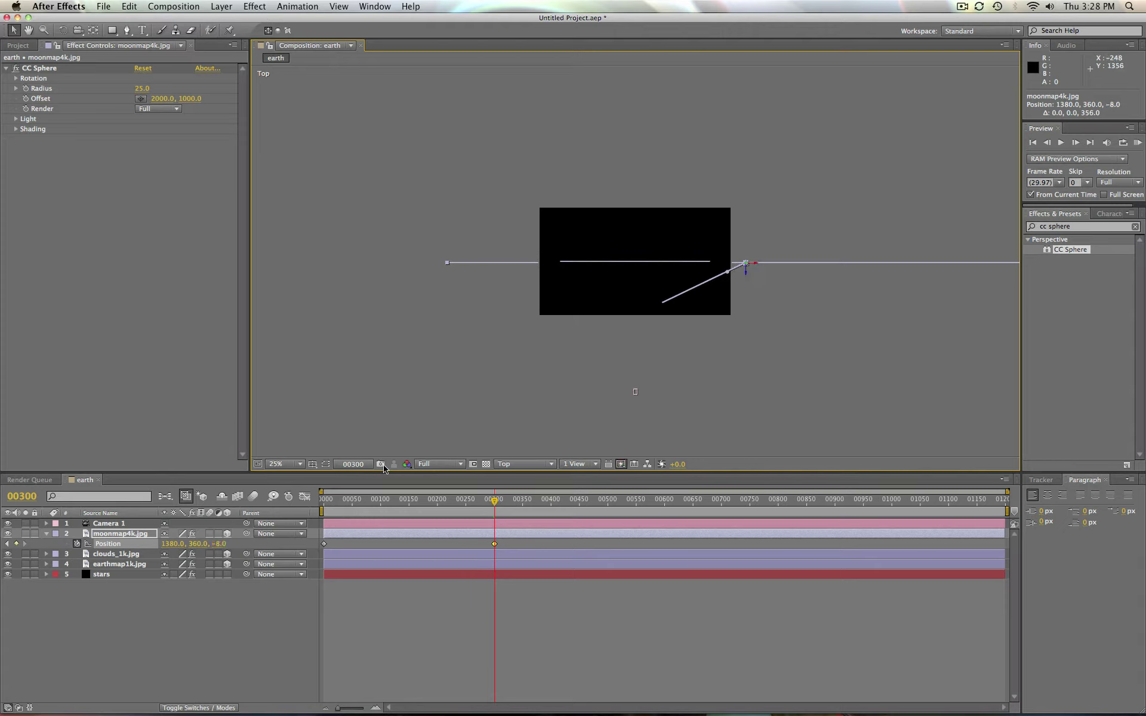
left_click(22, 496)
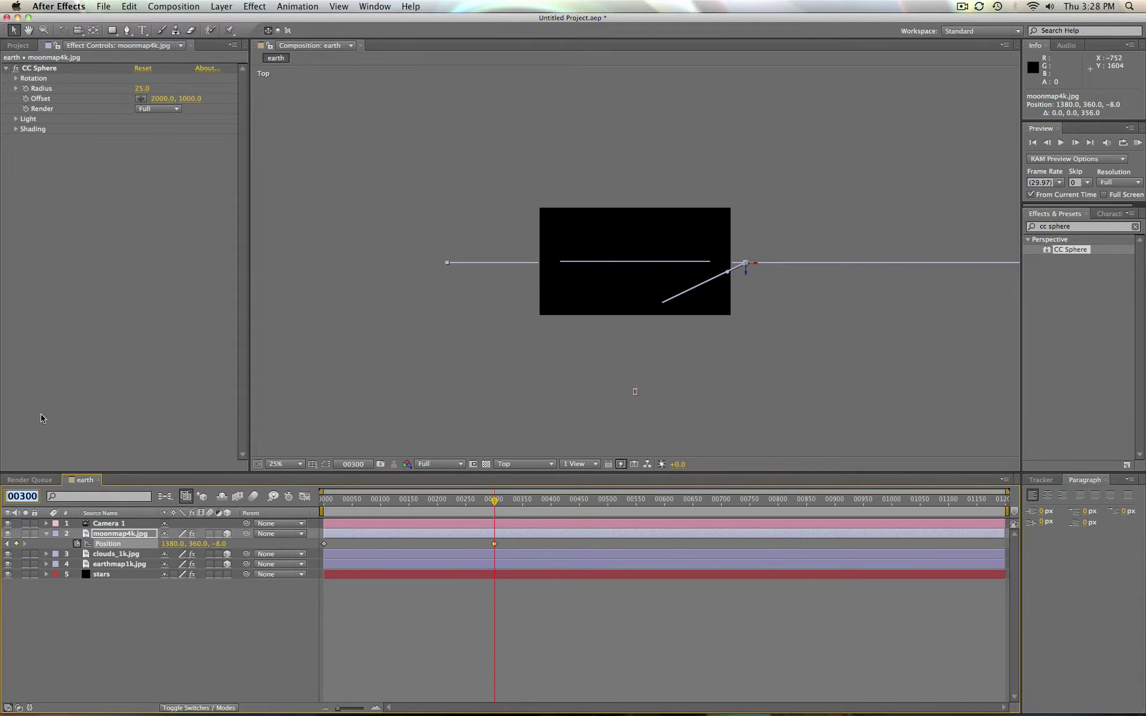
type("600")
key("Return")
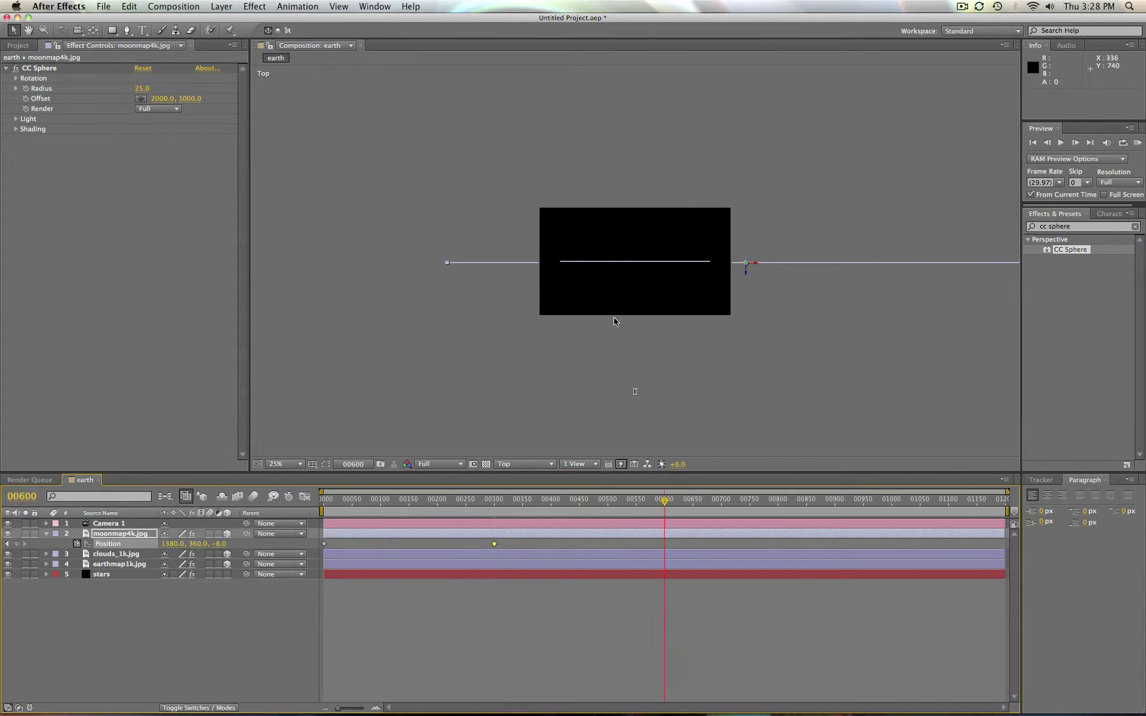
left_click_drag(746, 274, 648, 215)
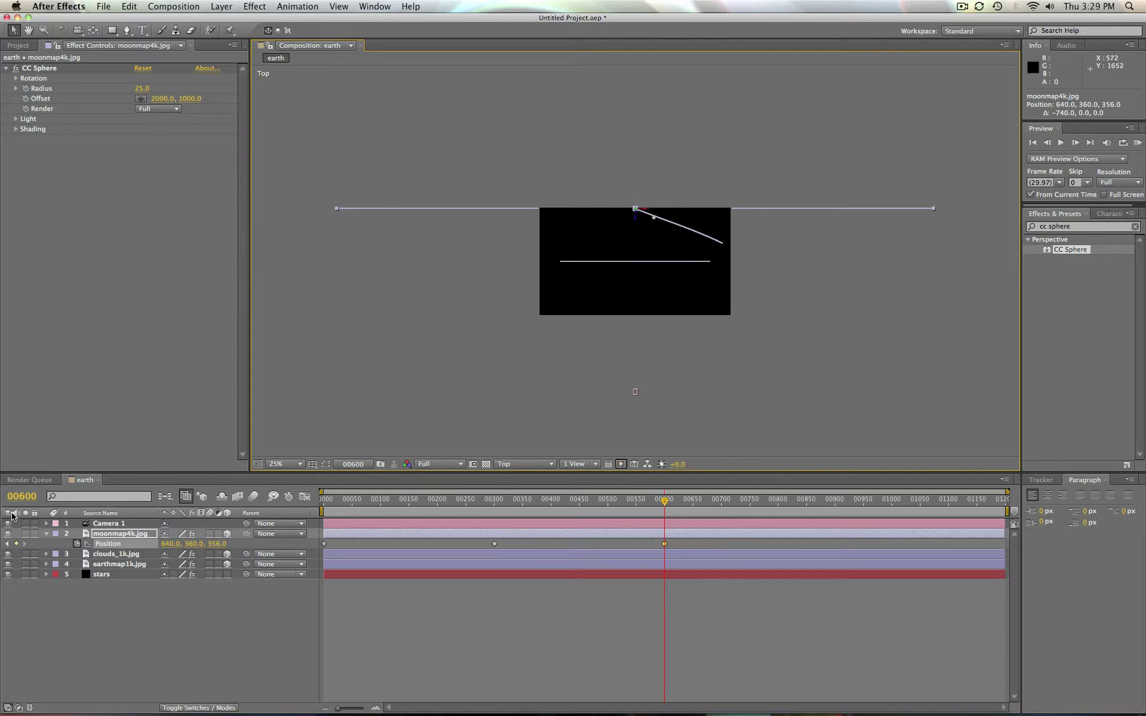
Keyframe the moon at X −116 on frame 900 and back on the near side at frame 1199.
left_click(21, 496)
type("9")
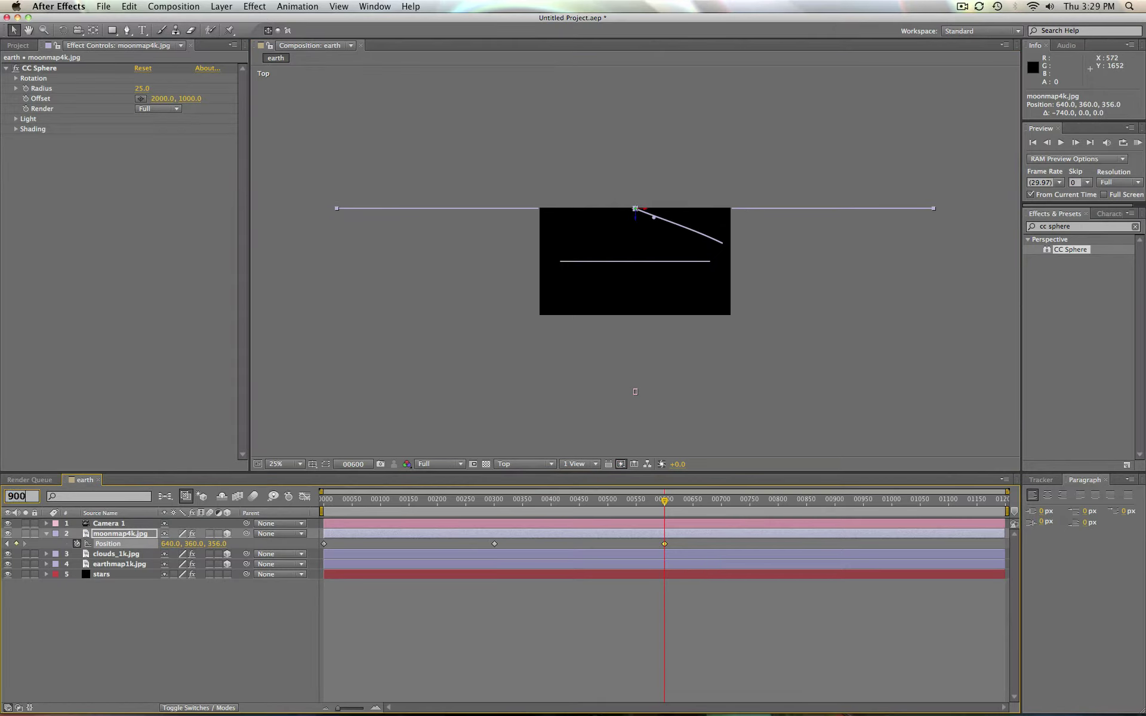
type("00")
key("Return")
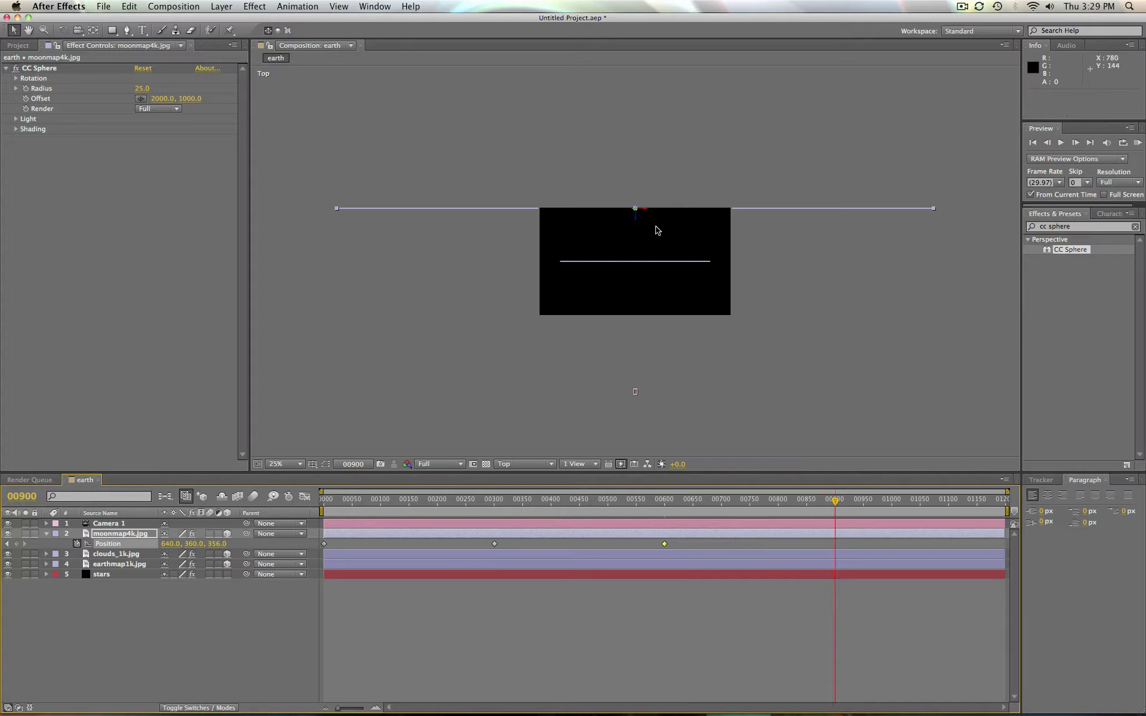
left_click_drag(648, 214, 519, 272)
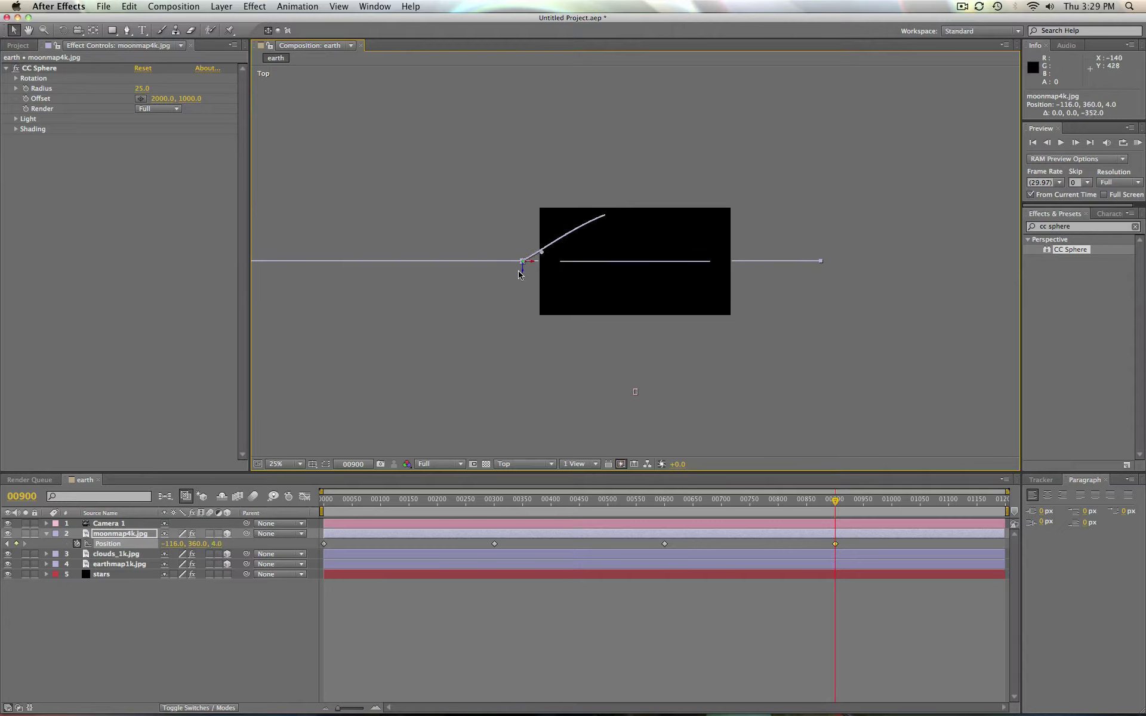
left_click(22, 496)
type("1199")
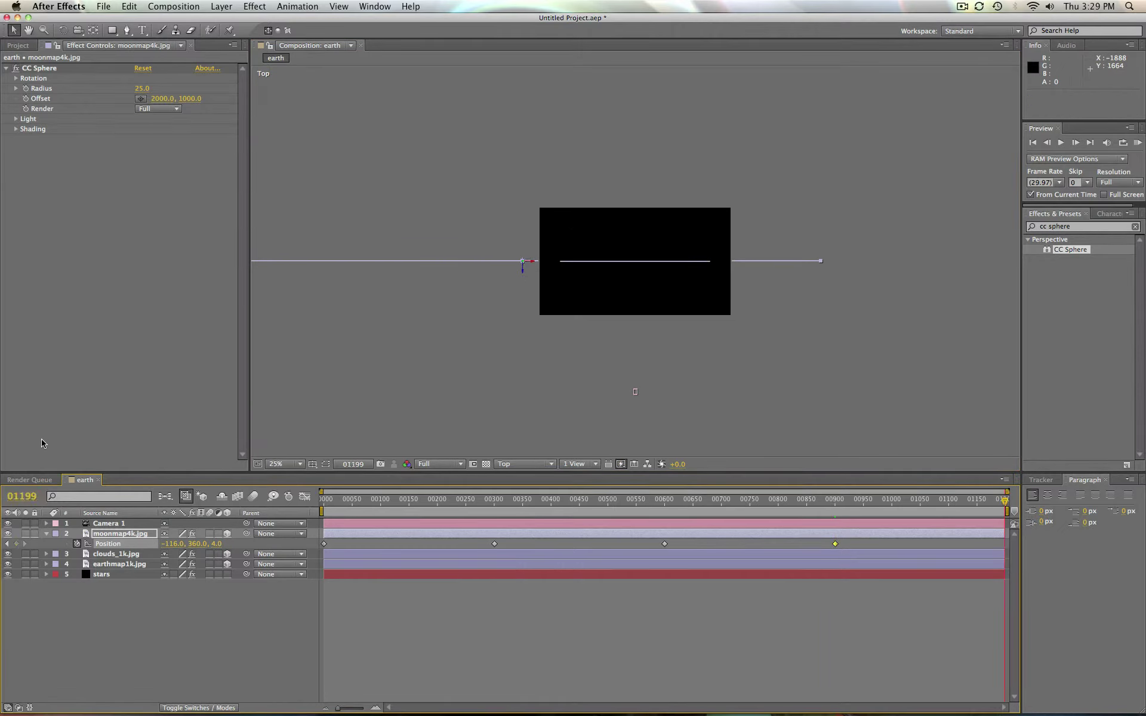
key("Return")
left_click_drag(525, 271, 642, 316)
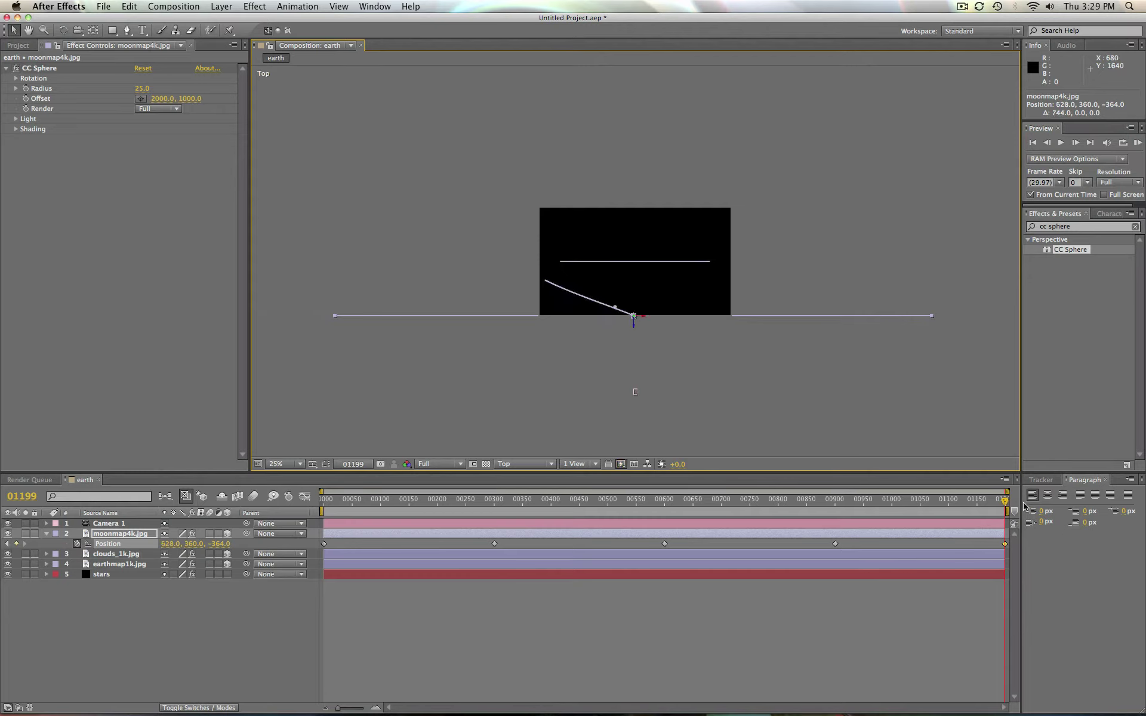
left_click_drag(1007, 501, 294, 521)
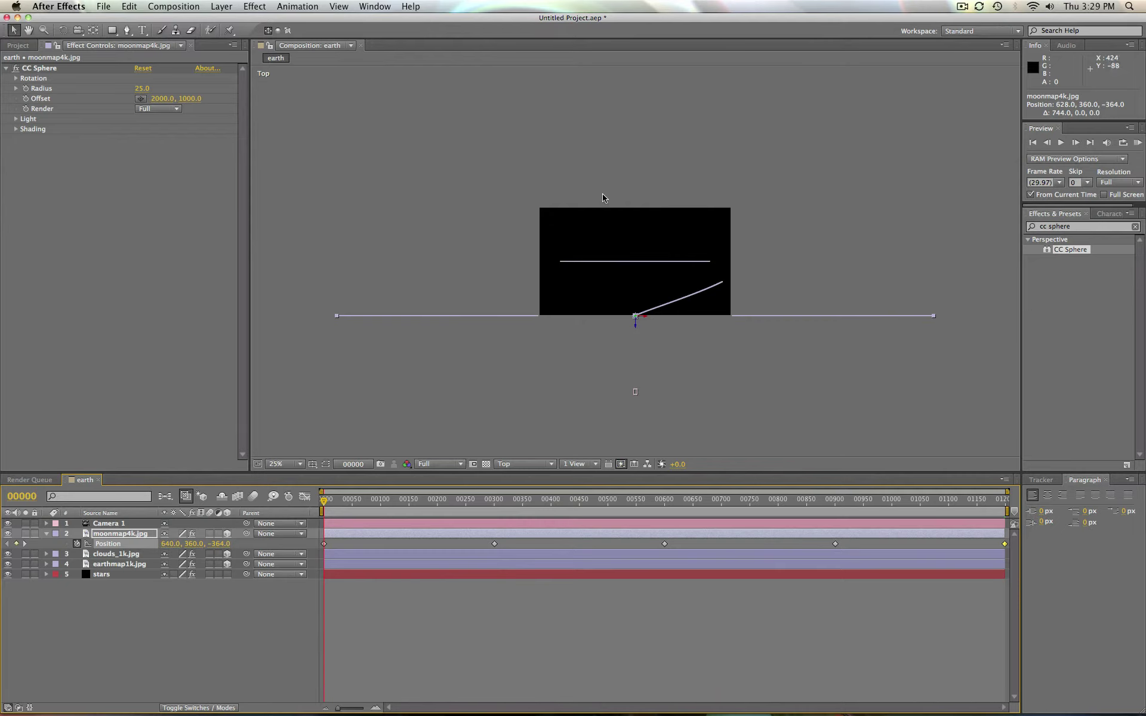
Using rulers and centre guides, align the moon's final Position keyframe to X 640.
key("super+r")
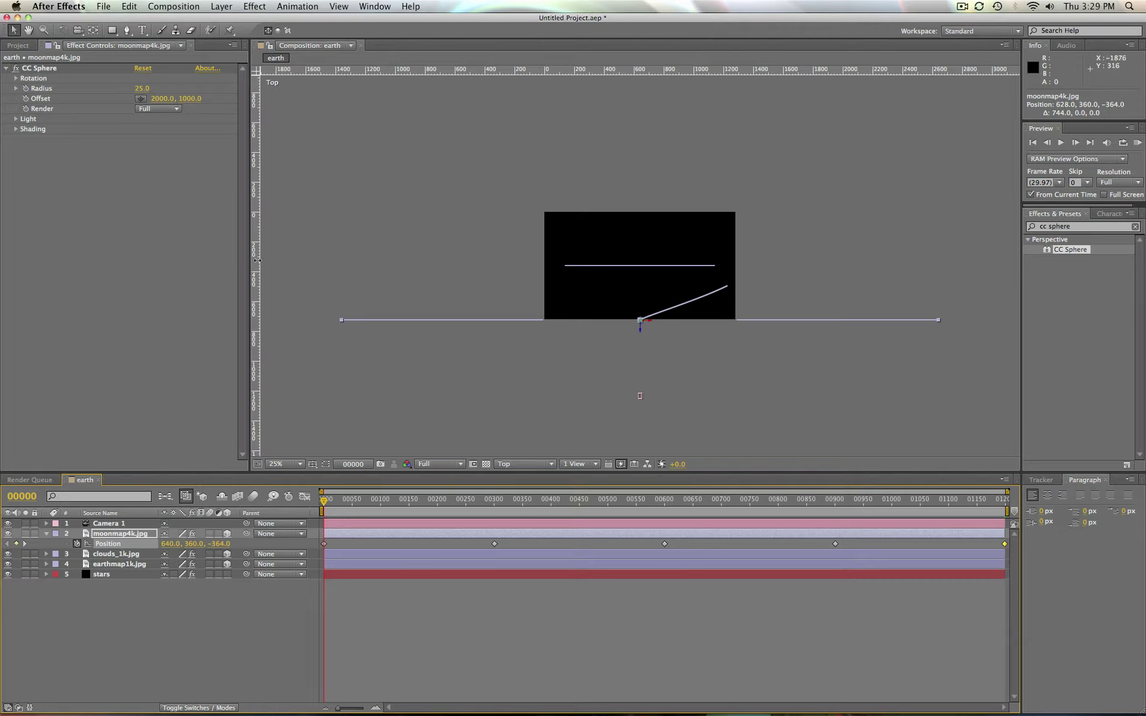
left_click_drag(257, 260, 640, 259)
left_click_drag(693, 71, 705, 319)
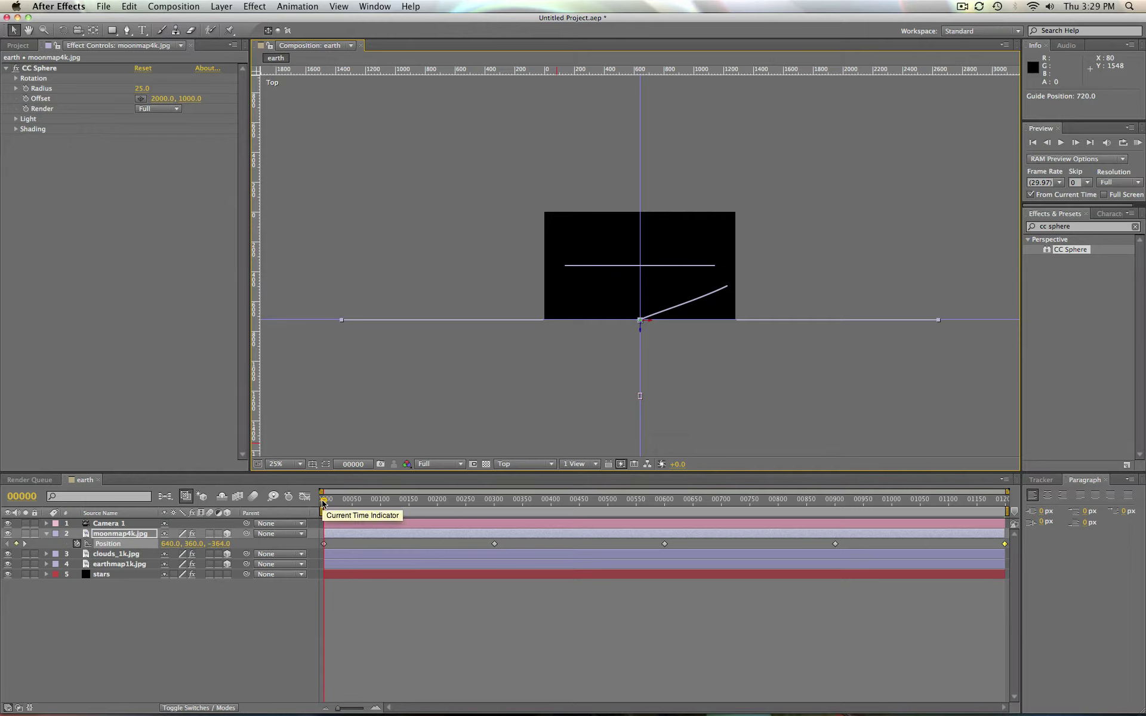
left_click_drag(322, 504, 1006, 500)
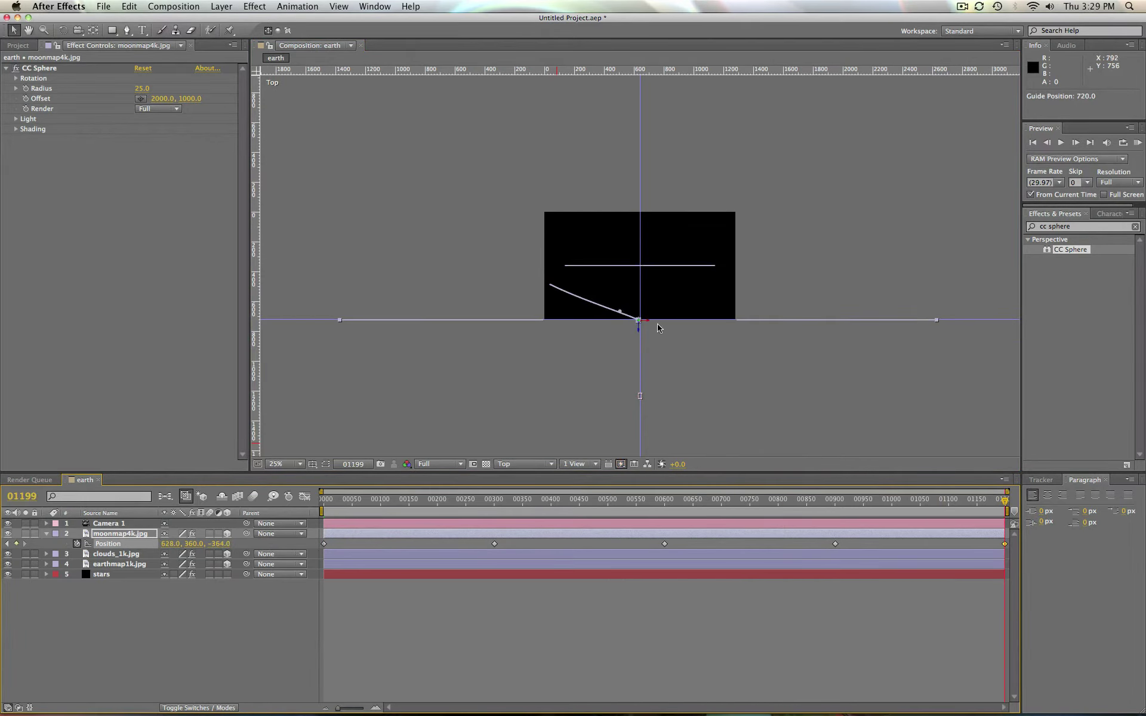
left_click_drag(648, 324, 642, 333)
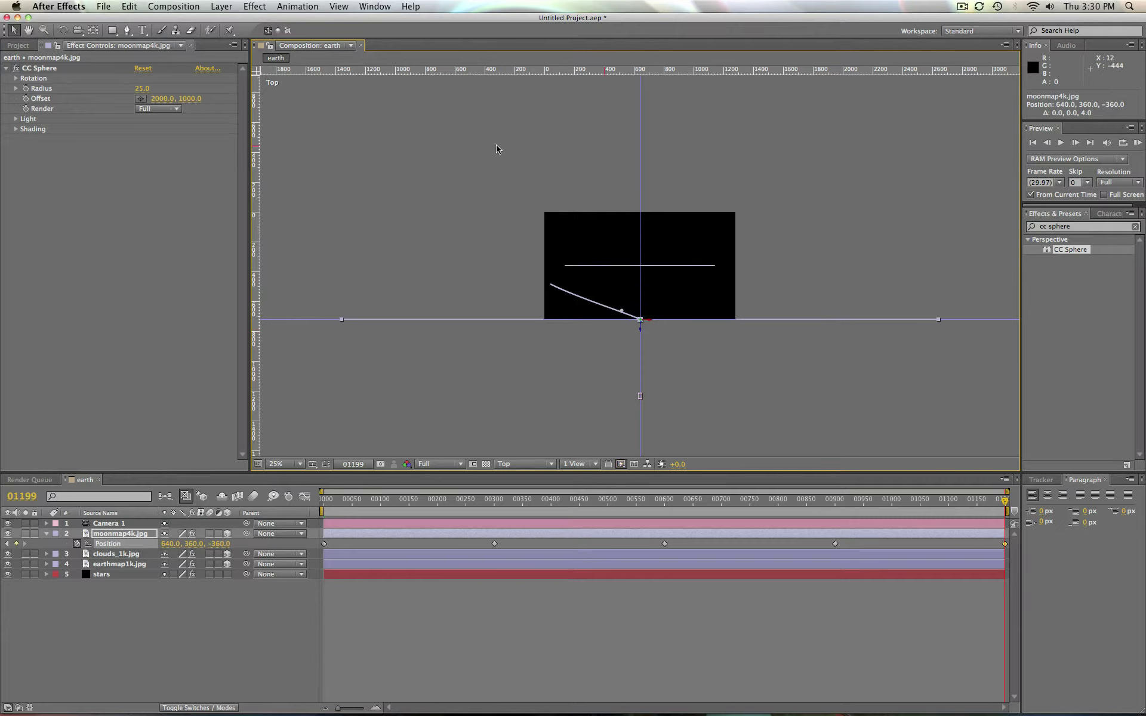
Remove the guides, hide the rulers and review the orbit from the first frame.
left_click_drag(640, 142, 98, 161)
left_click_drag(986, 319, 932, 67)
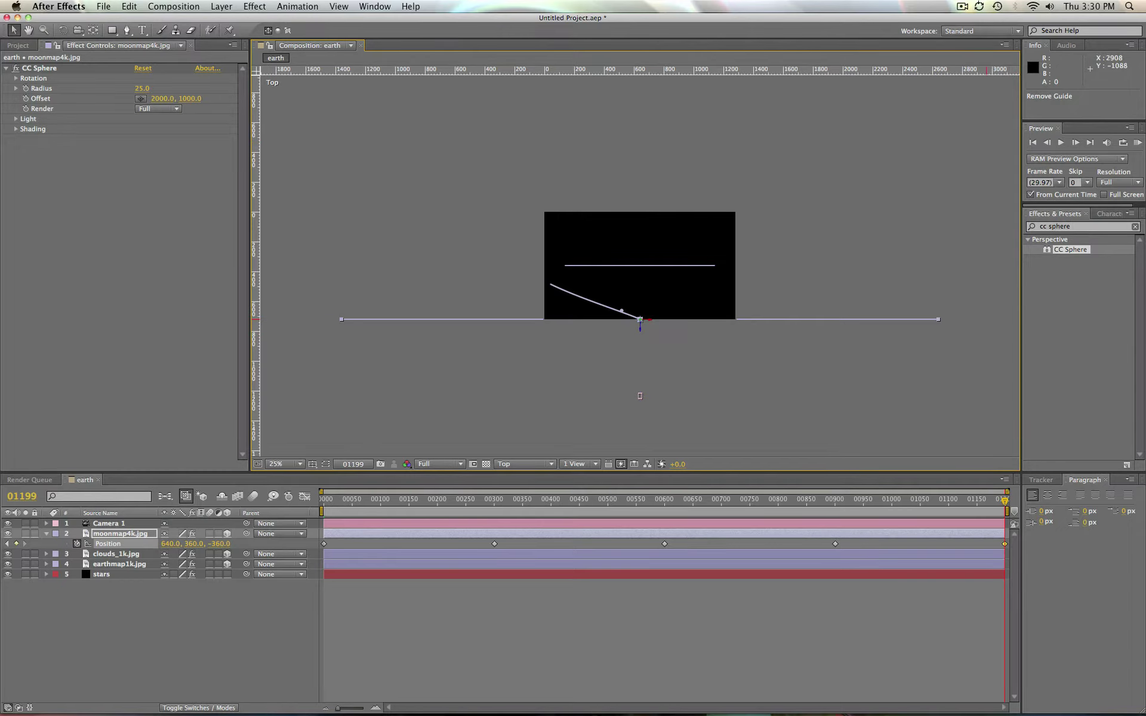
key("super+r")
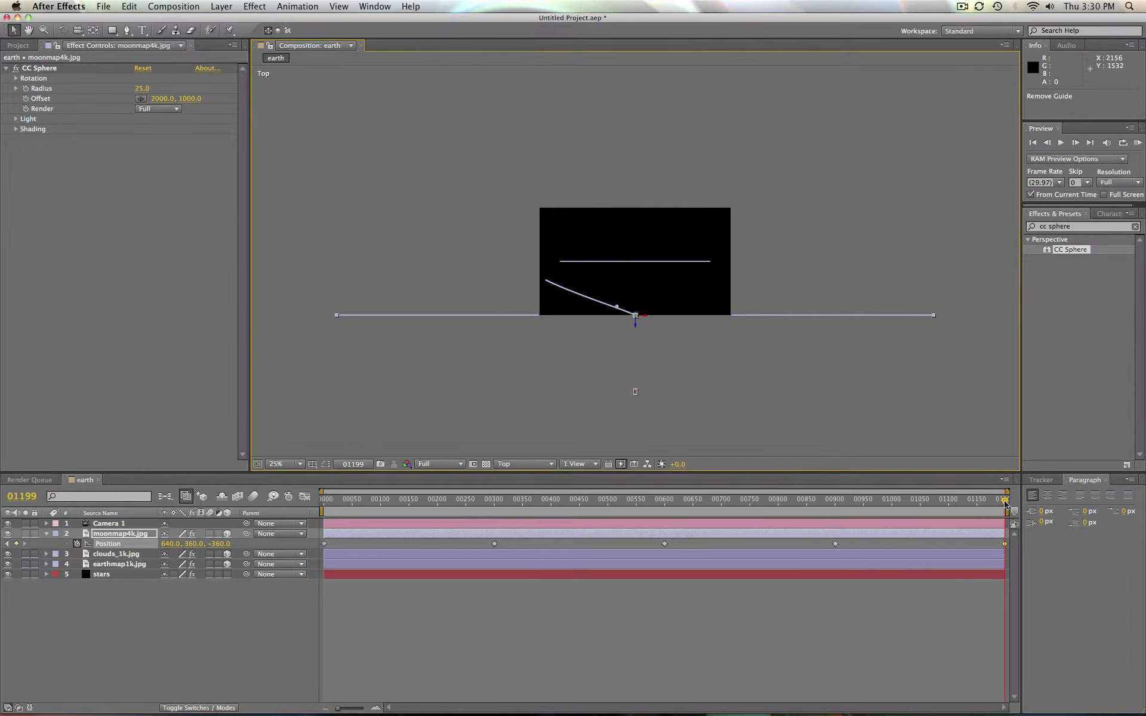
left_click_drag(1006, 503, 429, 523)
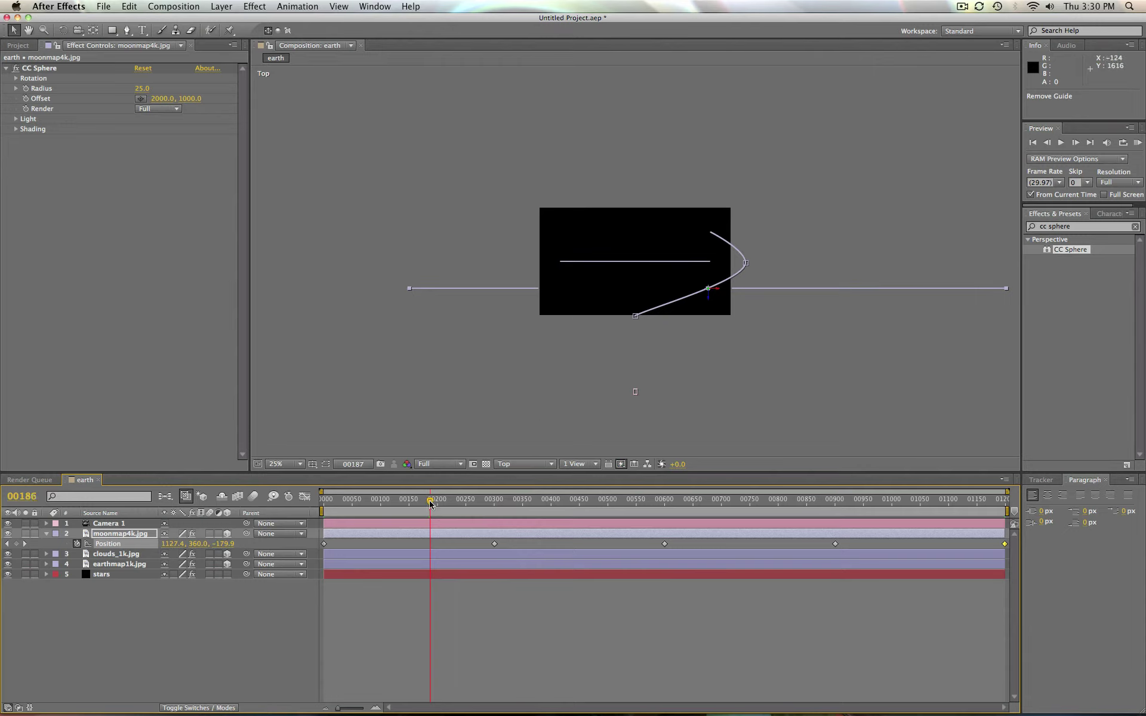
left_click_drag(431, 504, 305, 505)
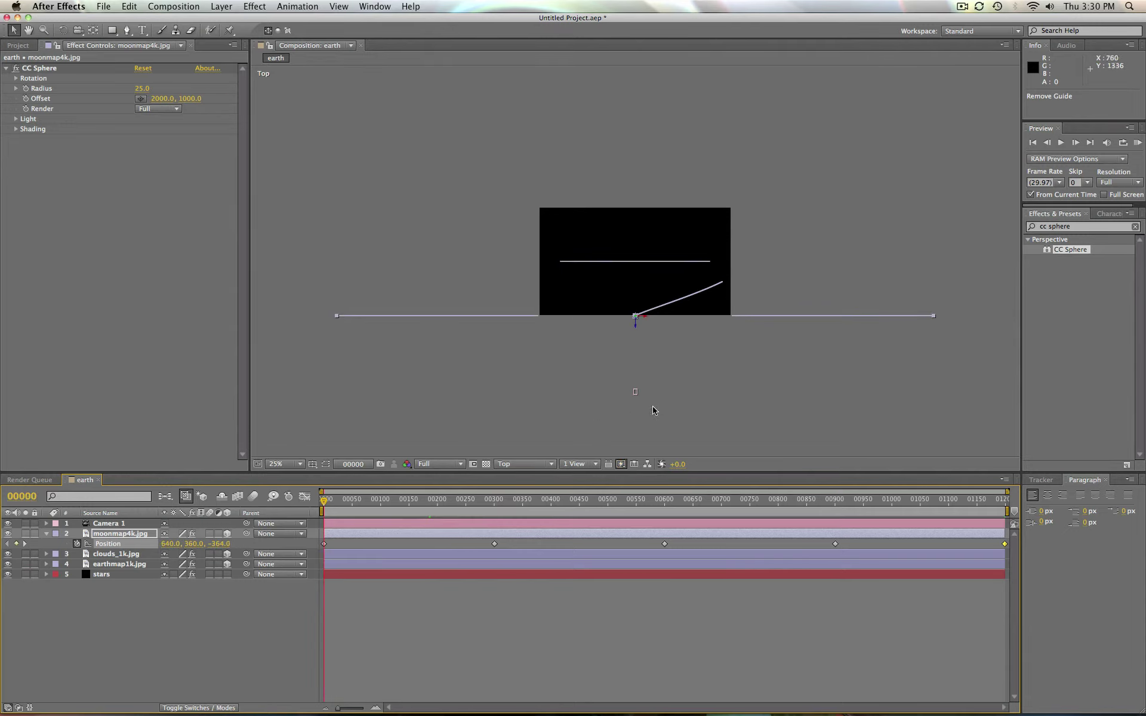
Switch to the Active Camera view at 100% magnification and RAM-preview the moon's orbit.
left_click(535, 464)
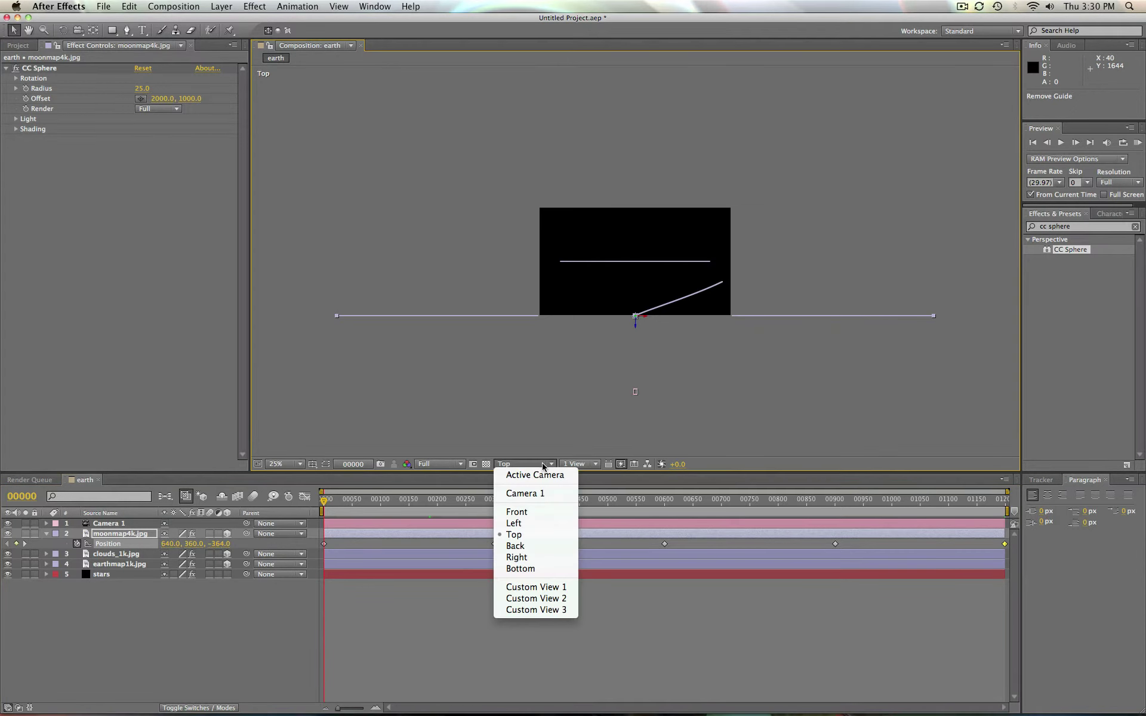
key("period")
key("period")
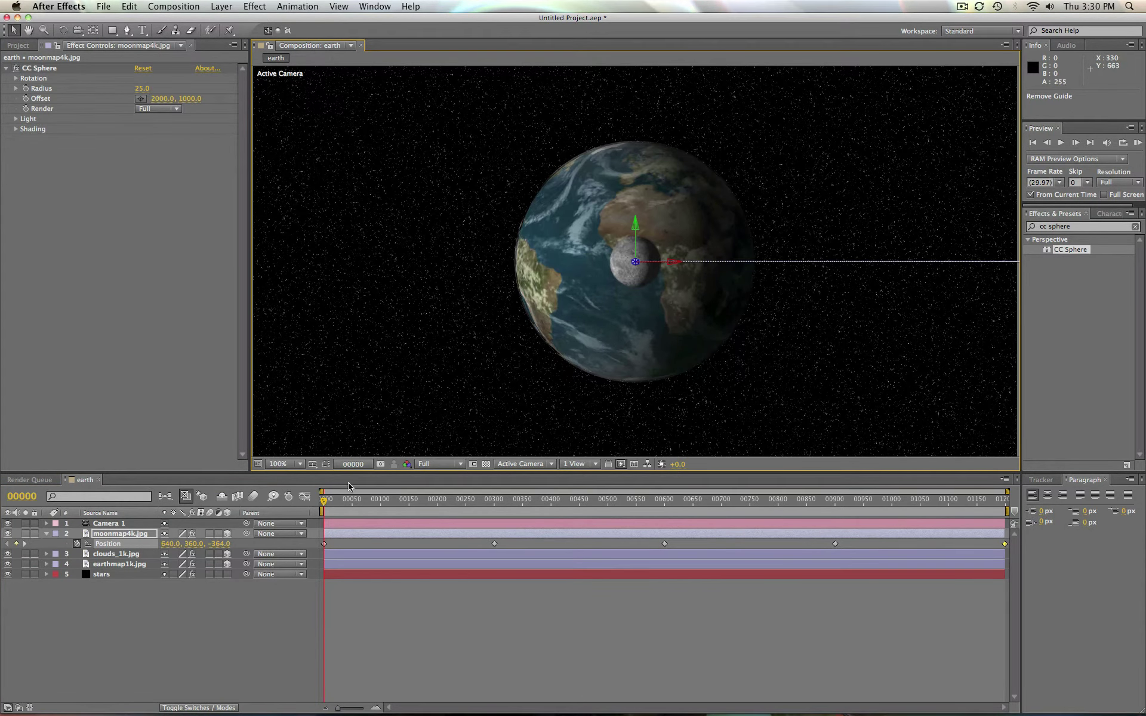
key("KP_0")
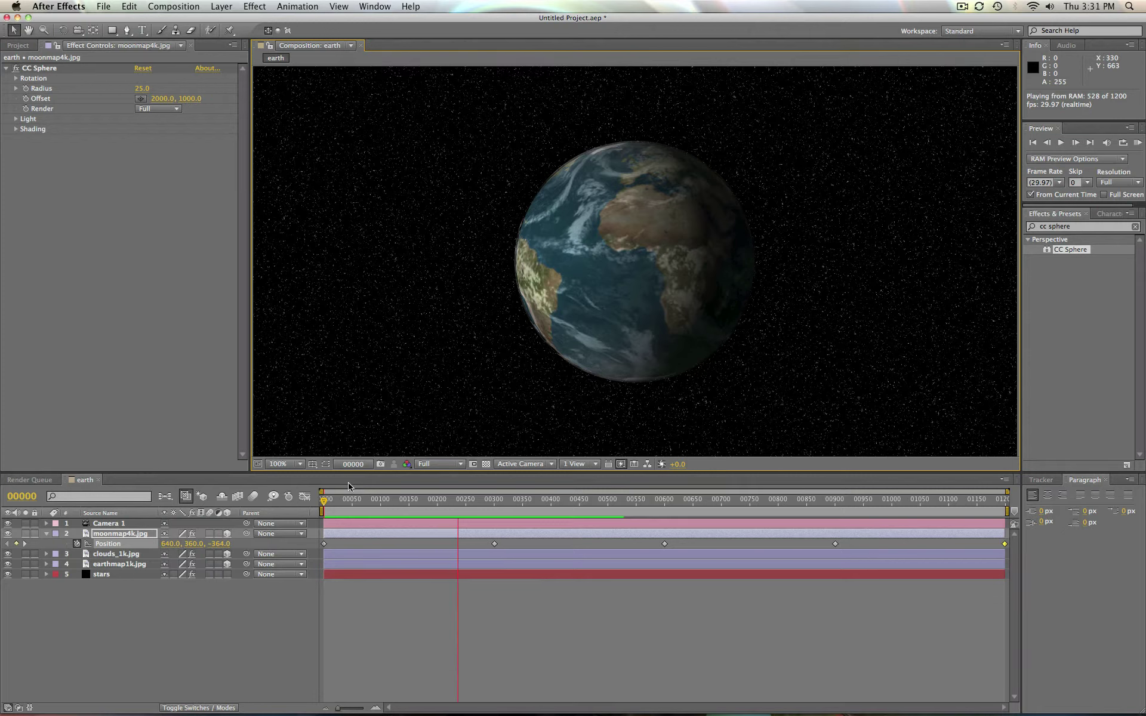
left_click(574, 406)
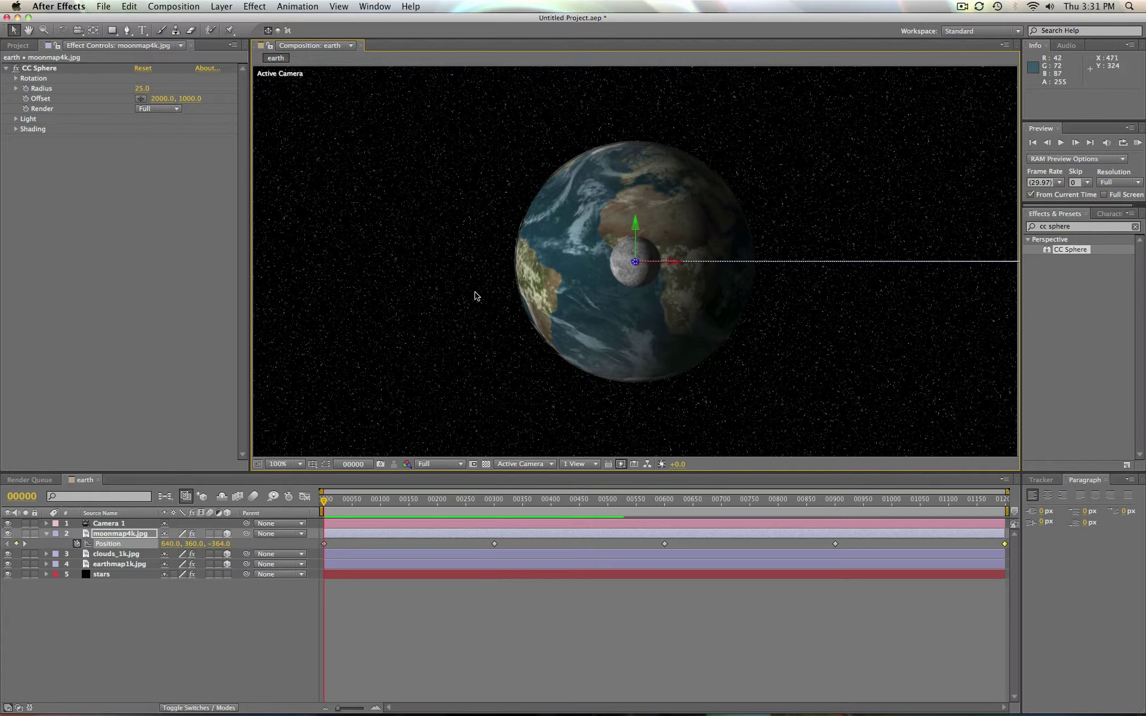
left_click(119, 564)
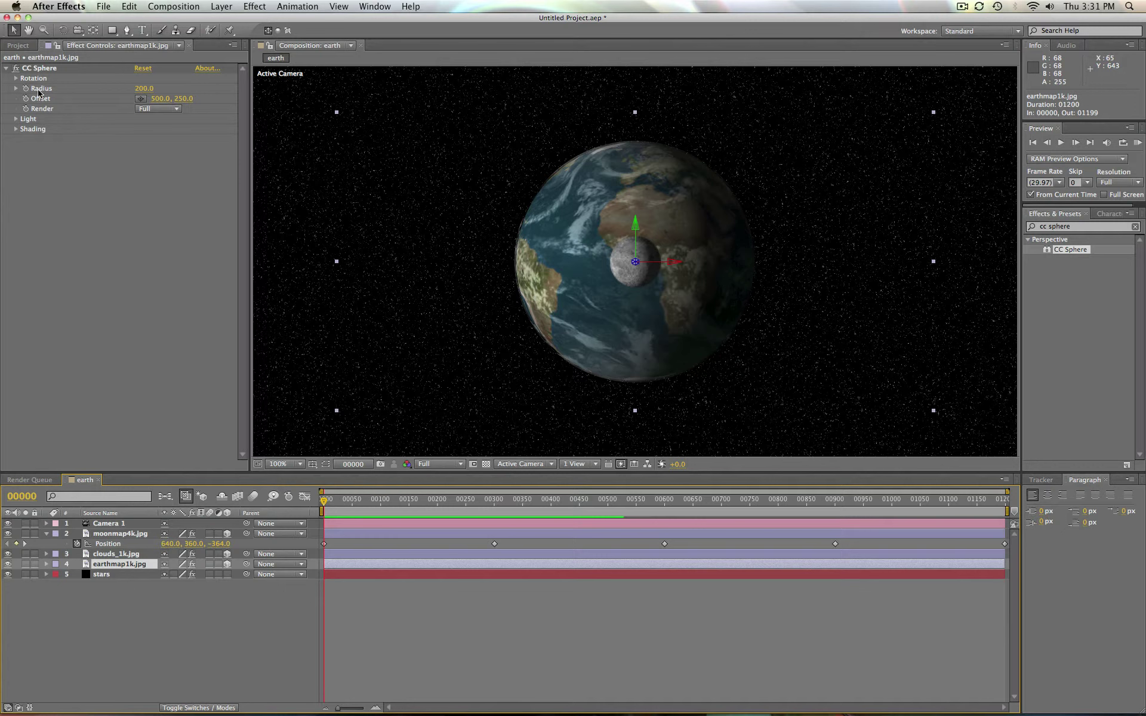
Keyframe the earth's CC Sphere Rotation Y to one full revolution at the last frame.
left_click(16, 79)
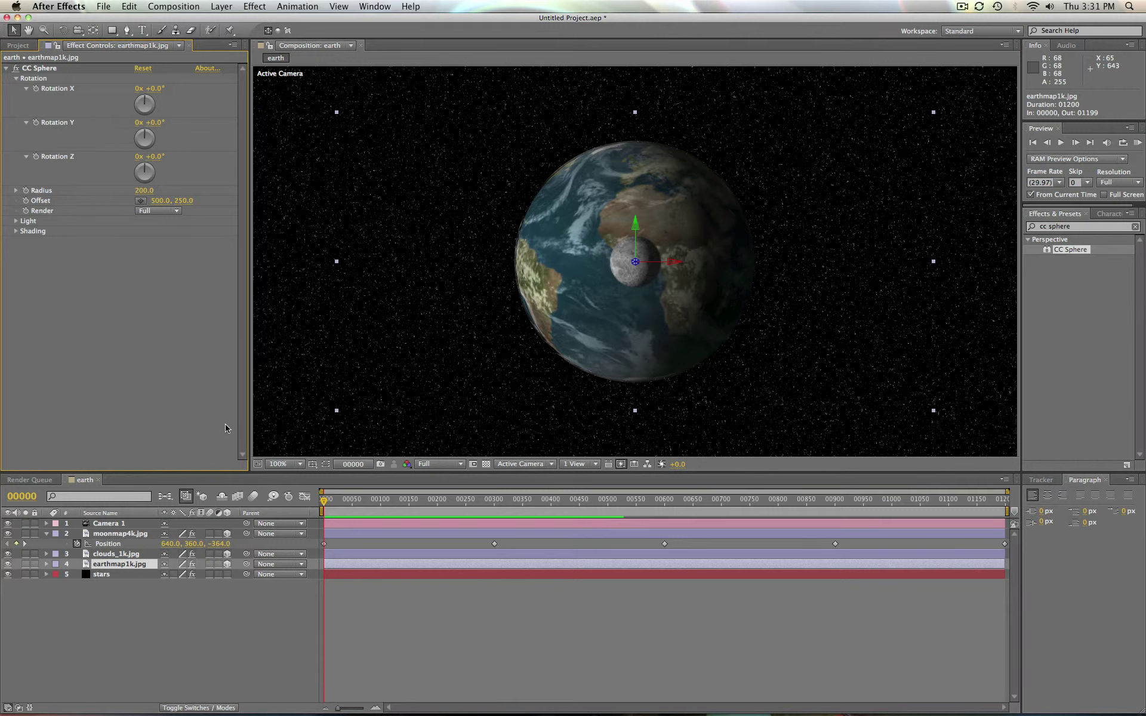
left_click(323, 503)
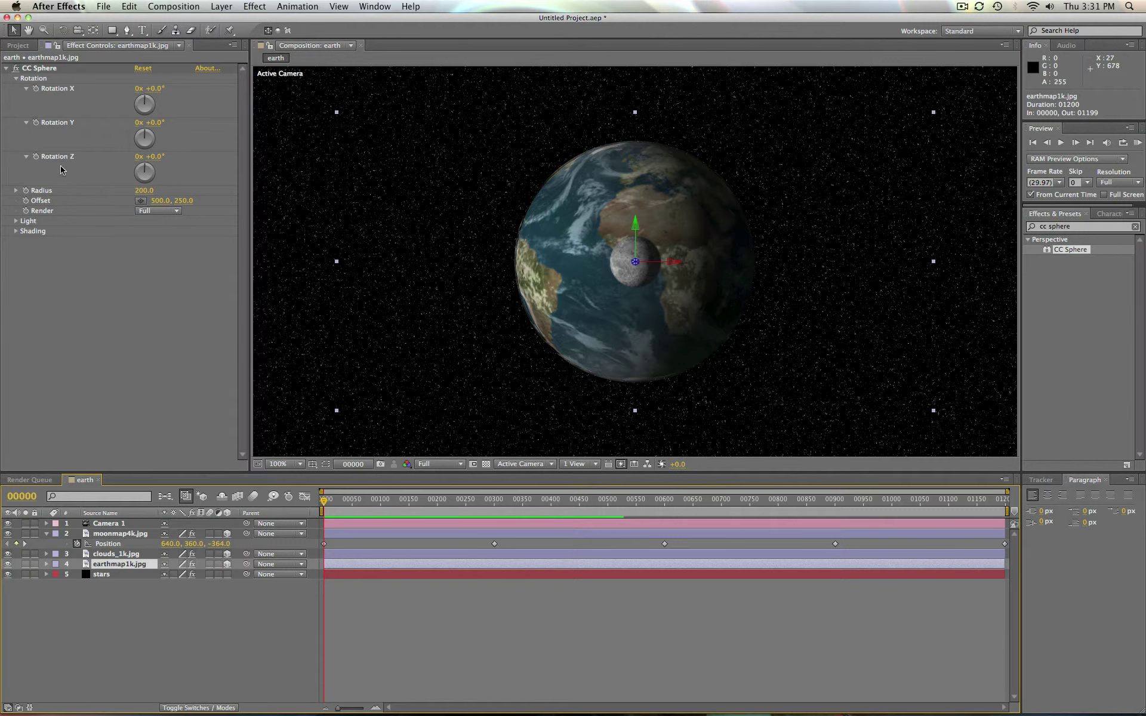
left_click(35, 122)
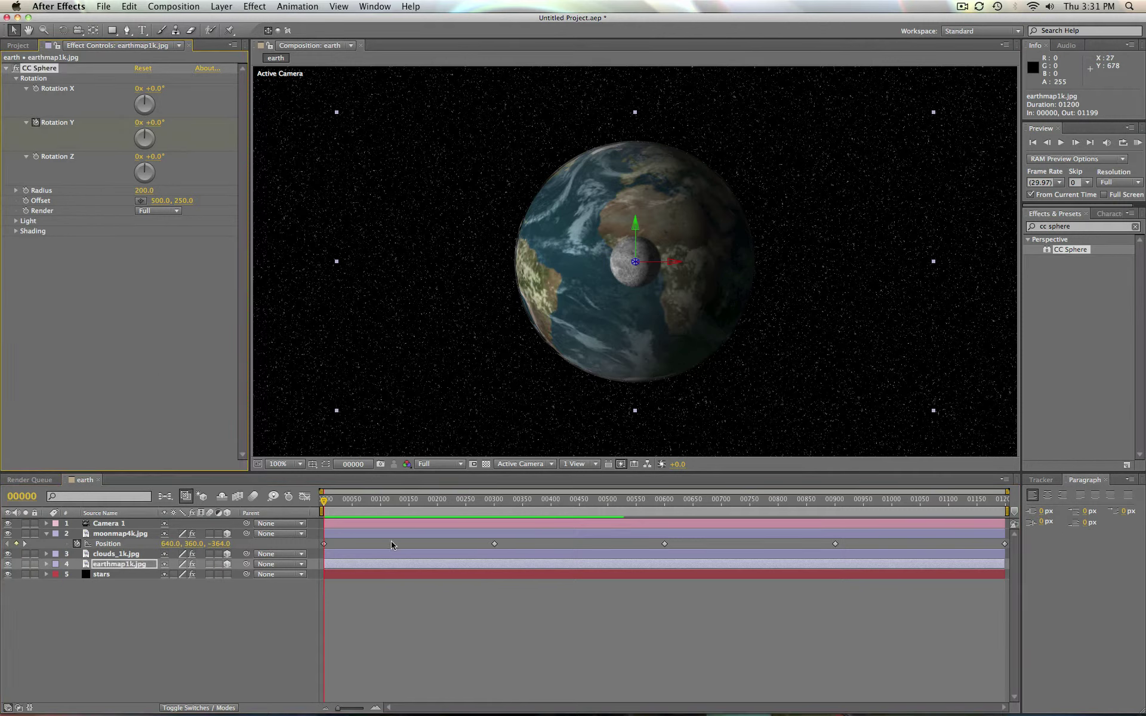
left_click_drag(323, 503, 1069, 504)
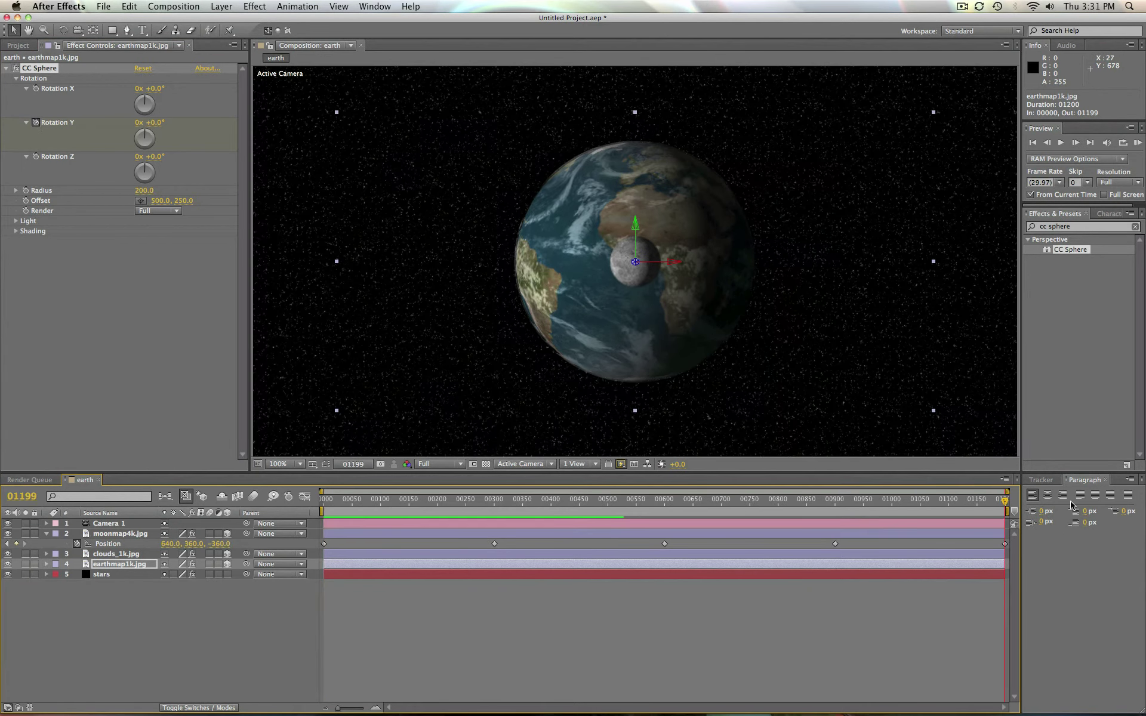
left_click(138, 123)
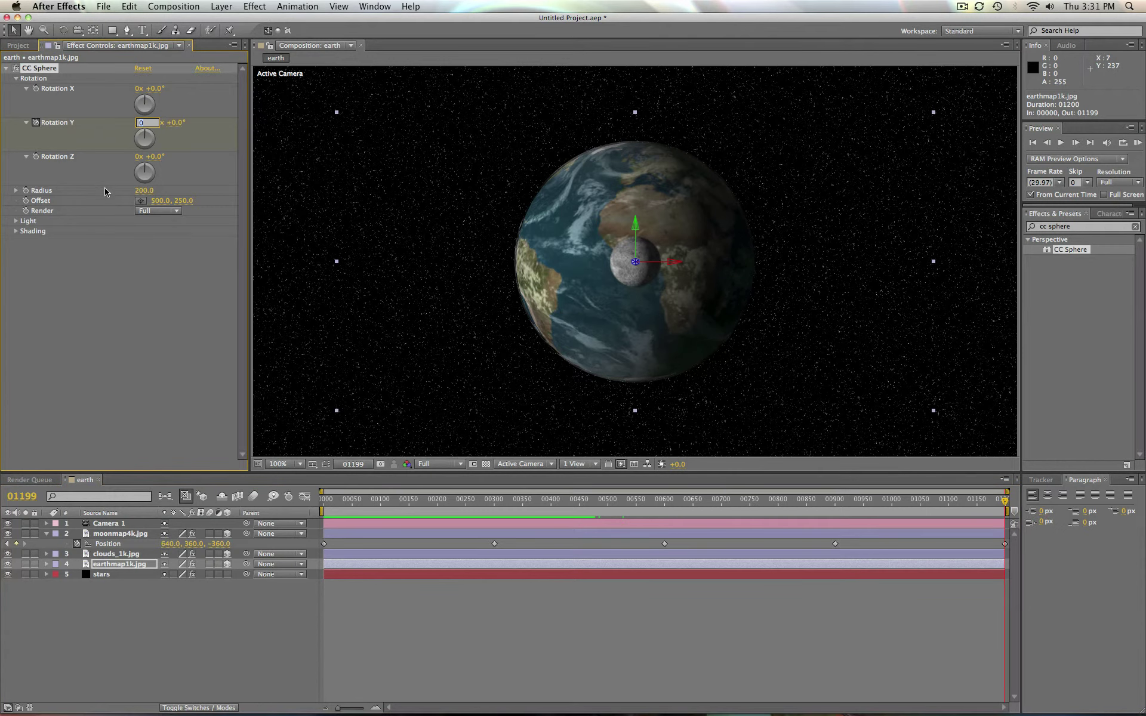
type("1")
key("Return")
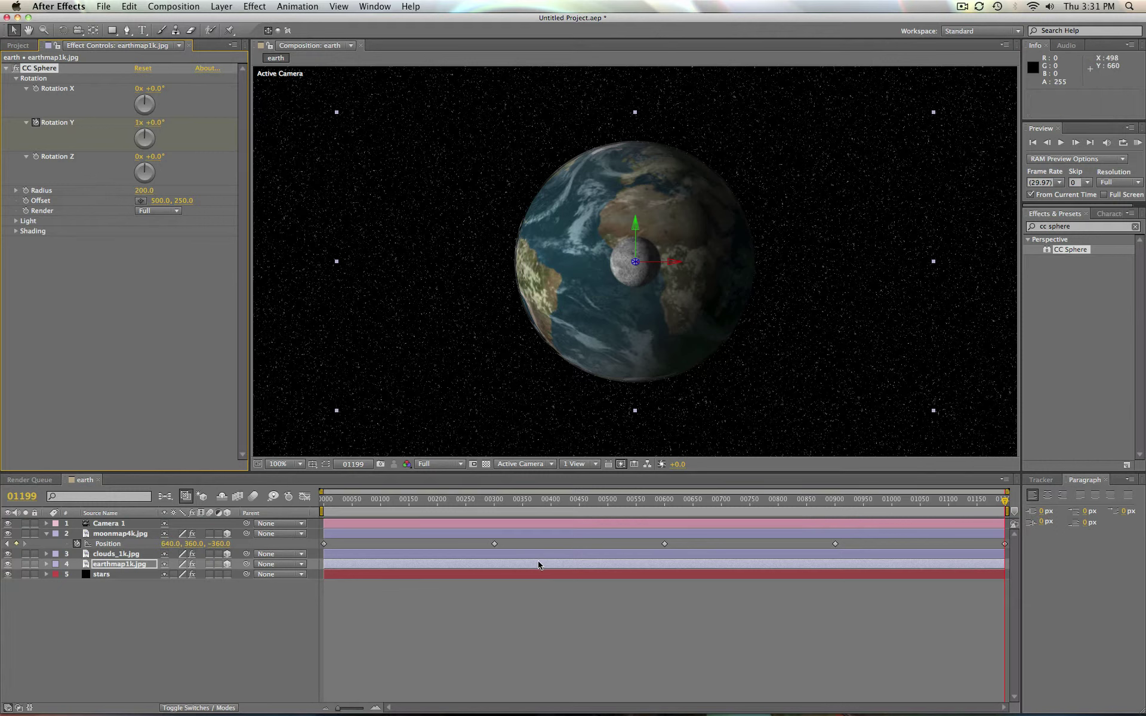
left_click(46, 534)
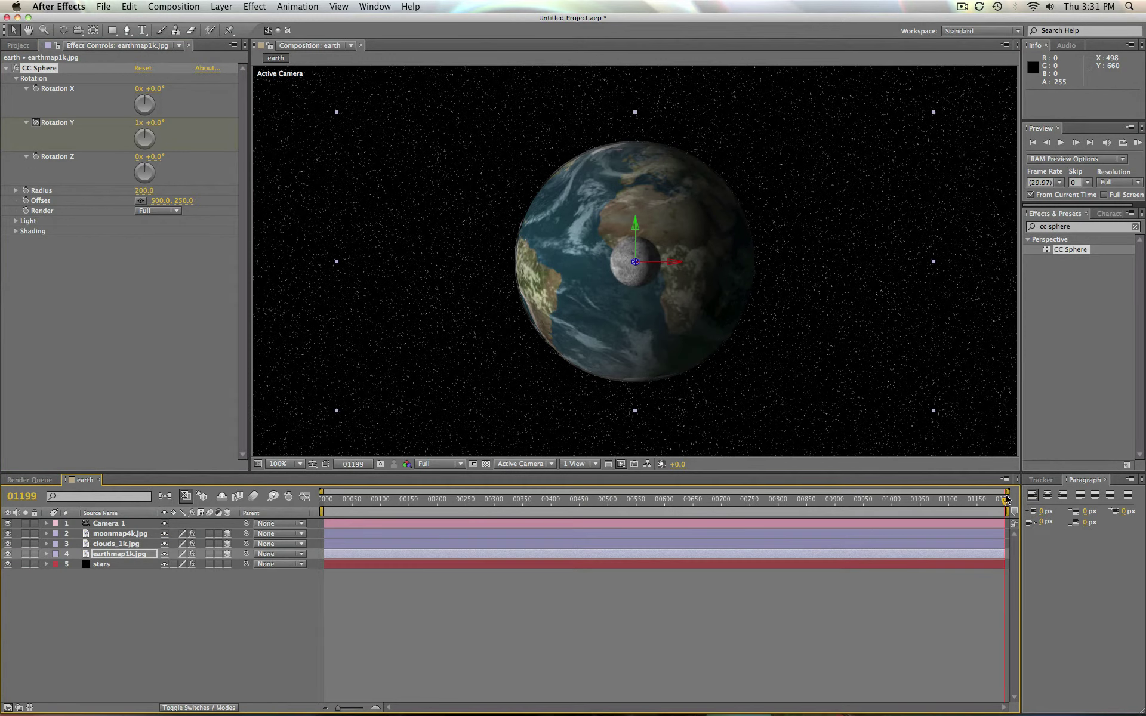
Check the spin at Half resolution, then switch preview resolution to Full.
left_click(454, 464)
left_click(451, 506)
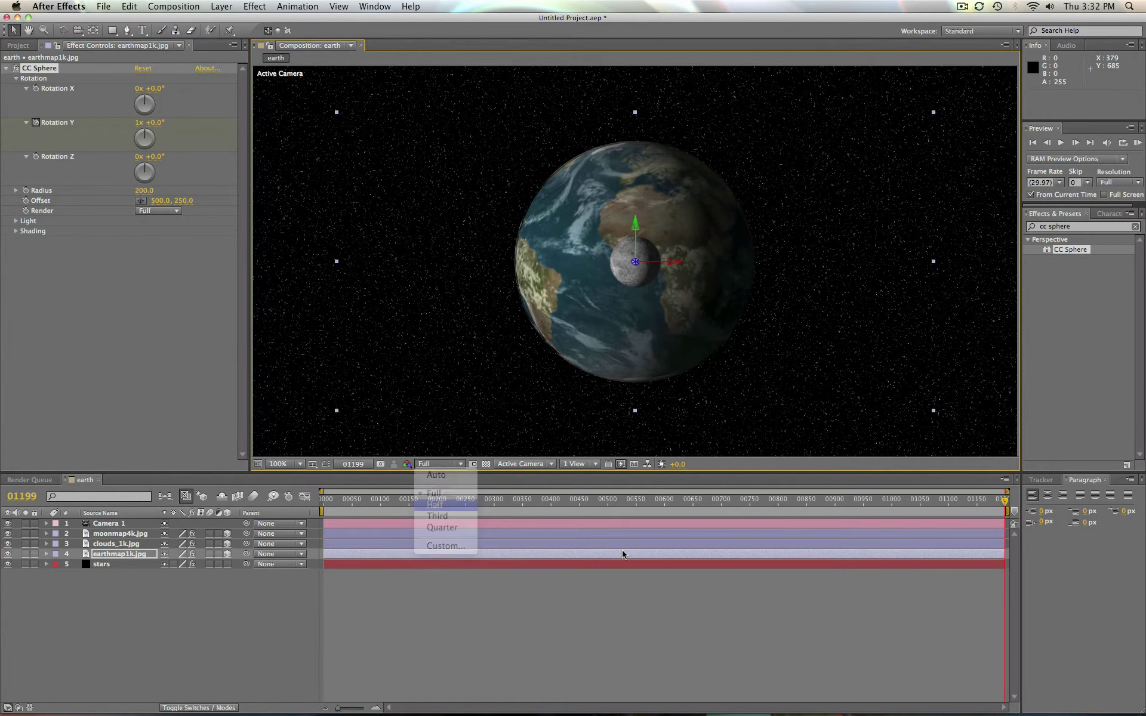
left_click(1004, 503)
left_click_drag(1004, 503, 325, 546)
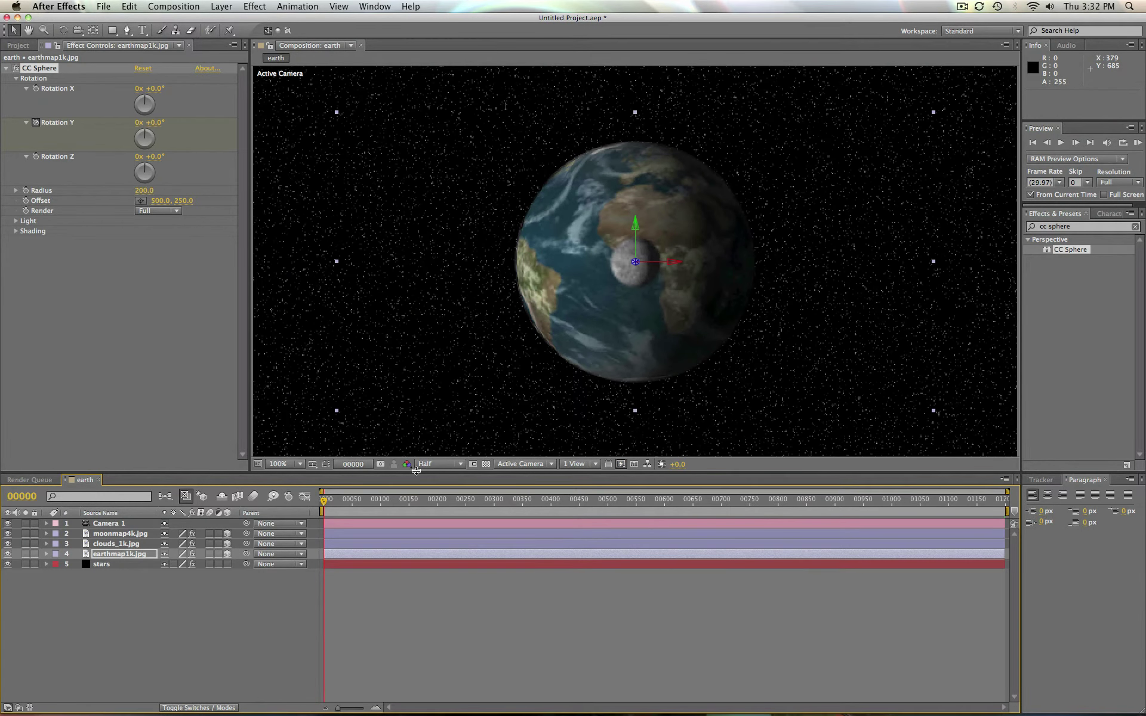
left_click(460, 465)
left_click(460, 498)
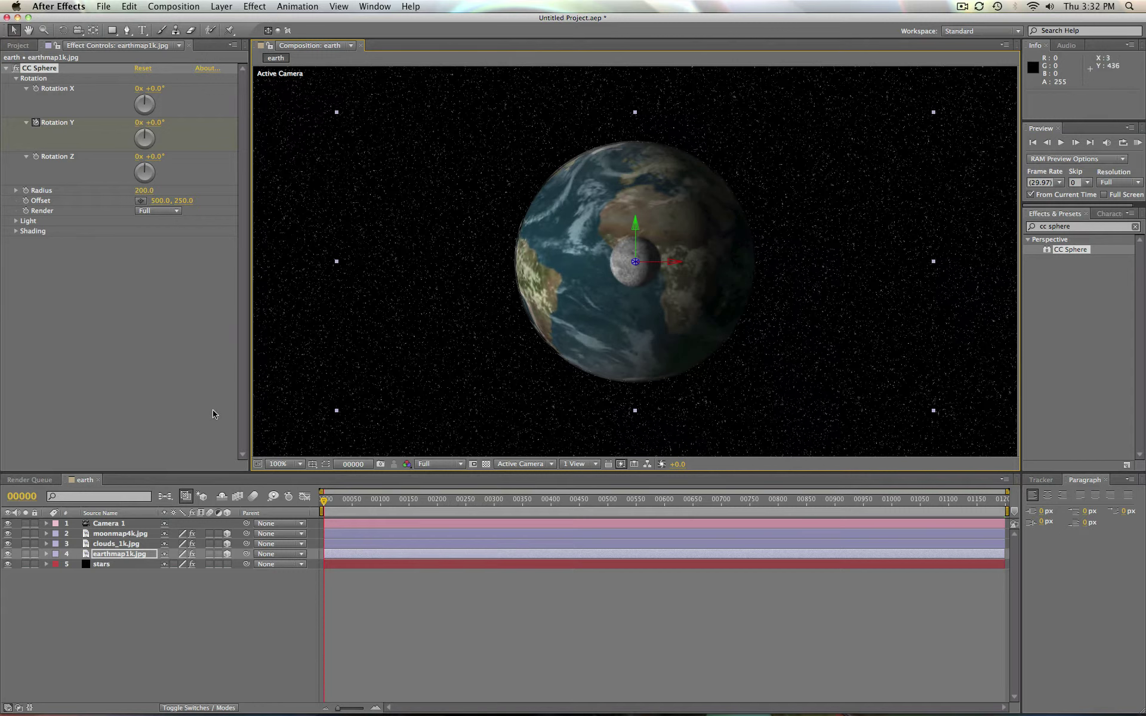
left_click(116, 545)
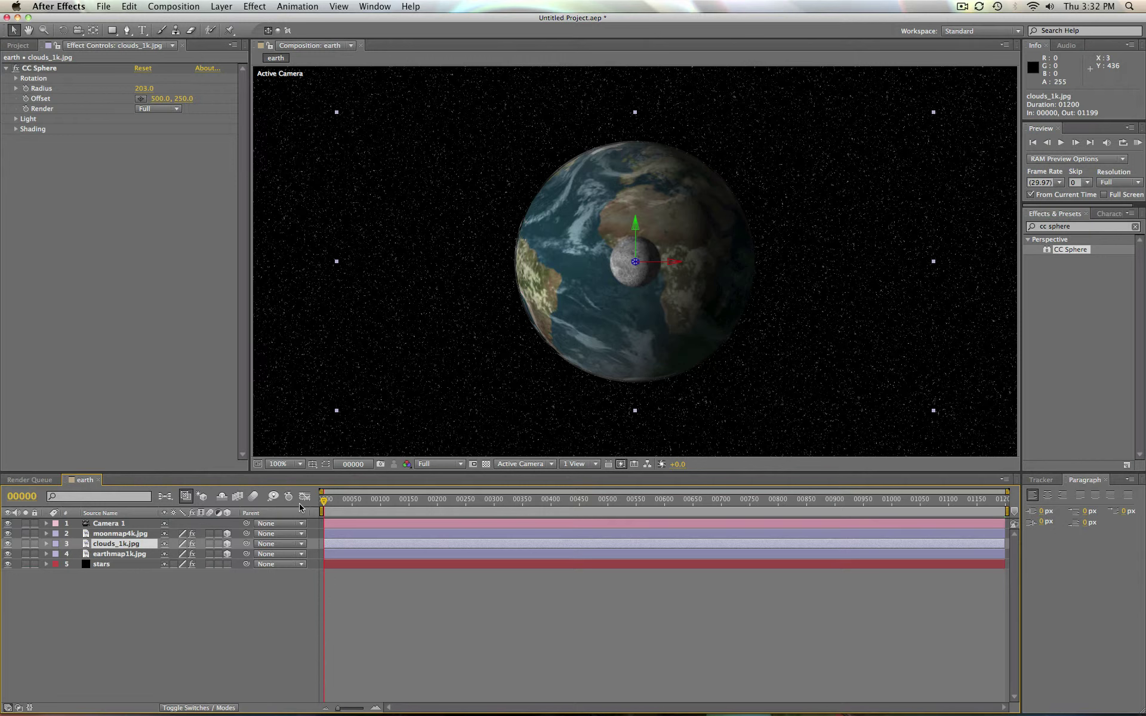
Keyframe the clouds' CC Sphere Rotation Y to two revolutions at frame 1199.
left_click(17, 78)
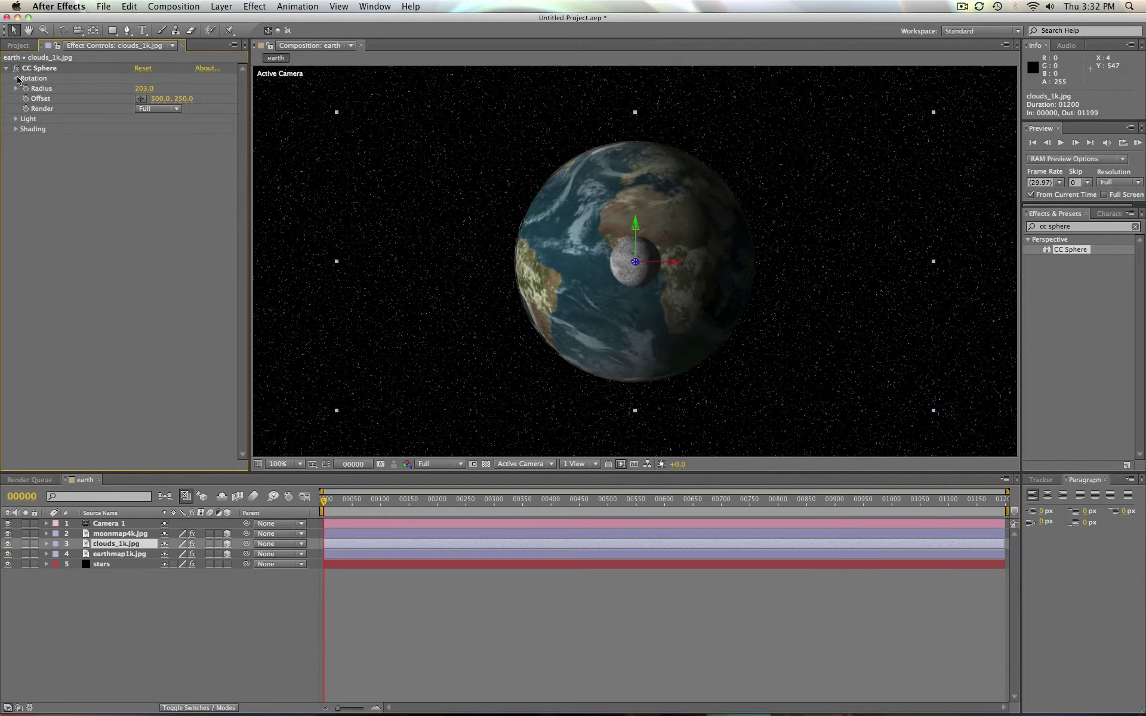
left_click(36, 124)
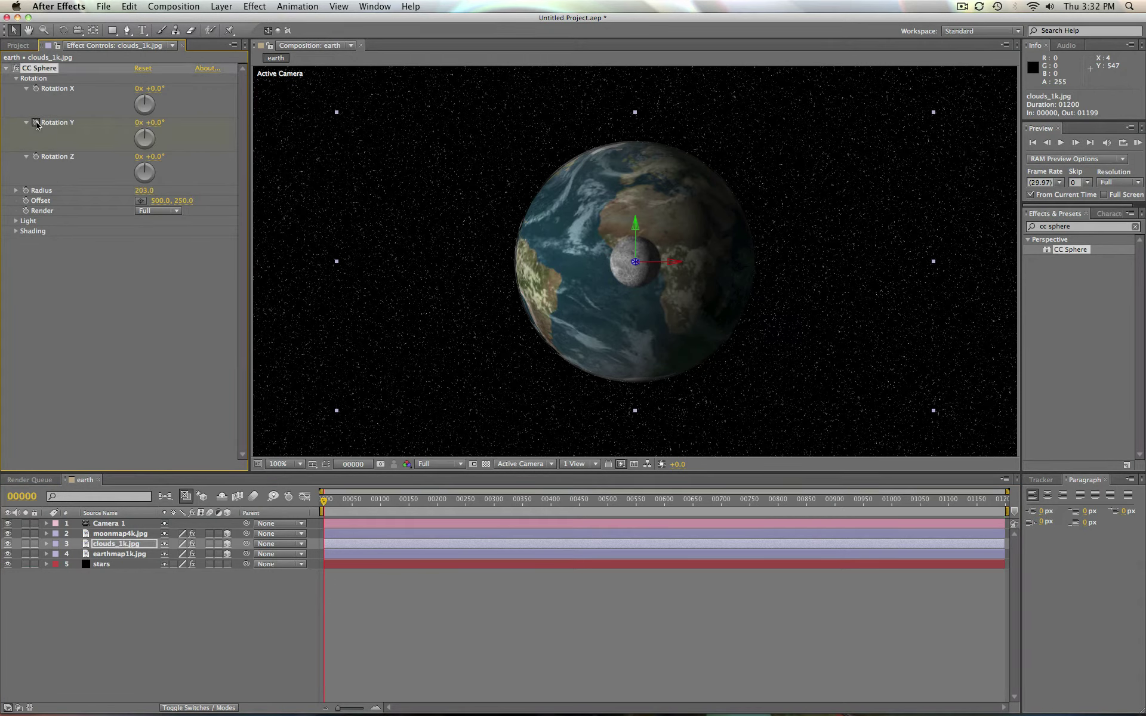
left_click_drag(324, 503, 1005, 501)
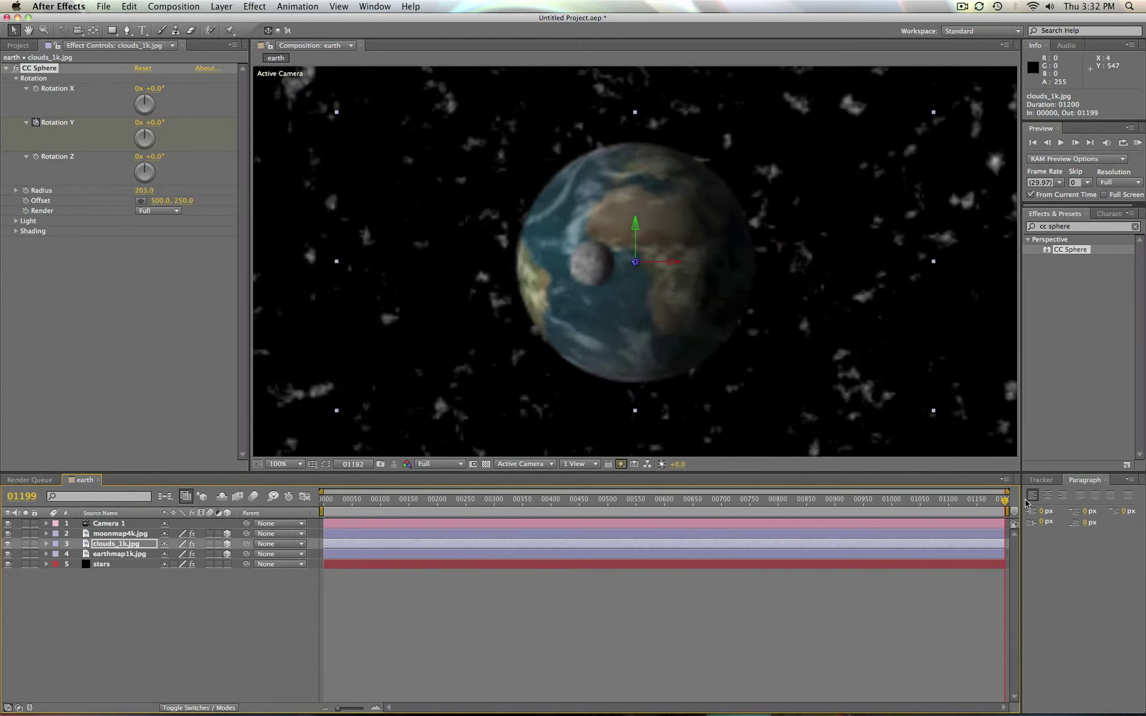
left_click(139, 123)
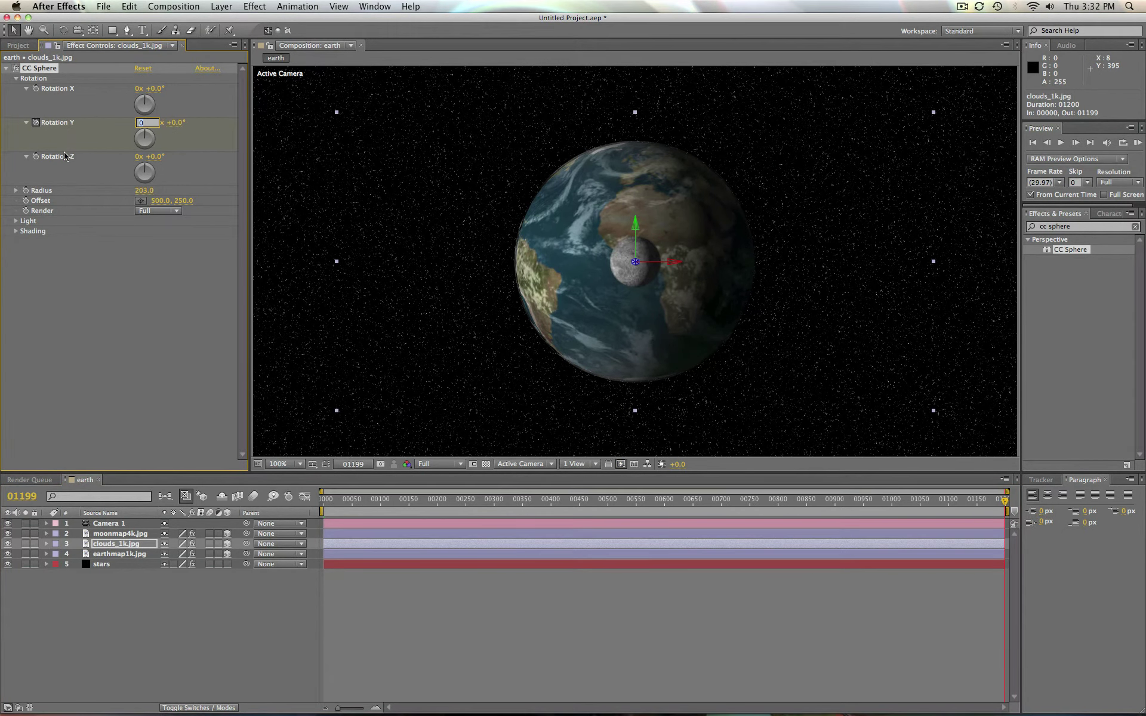
key("Return")
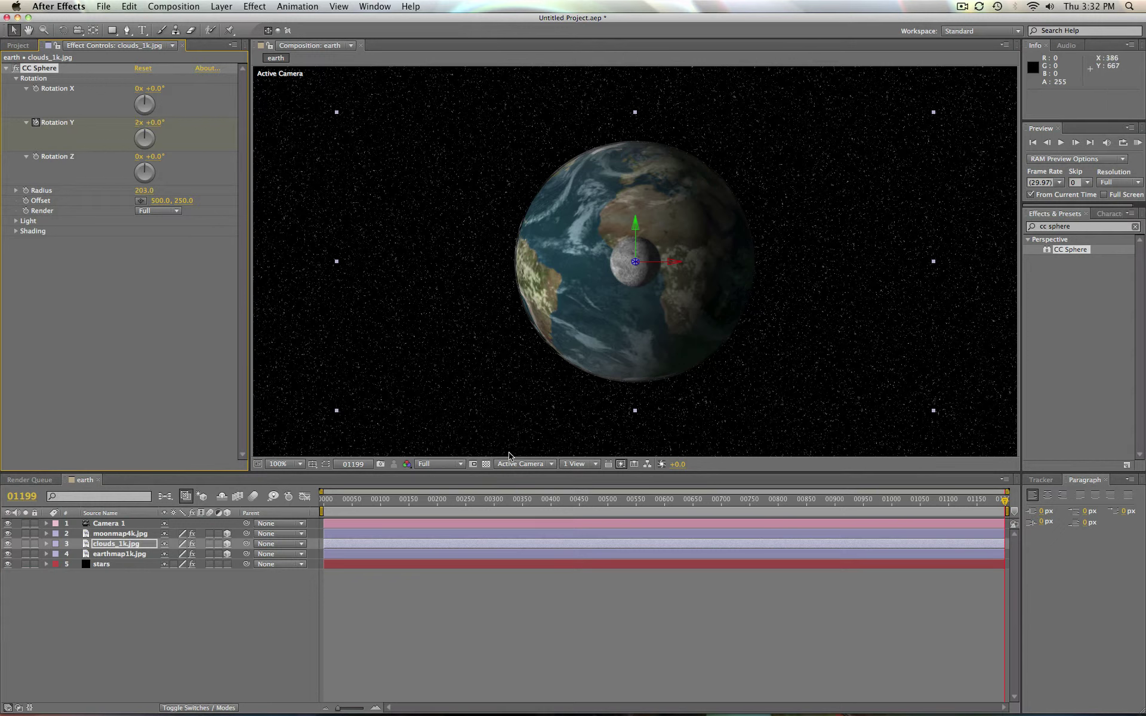
RAM-preview the animation from the first frame.
left_click_drag(1006, 503, 286, 522)
key("KP_0")
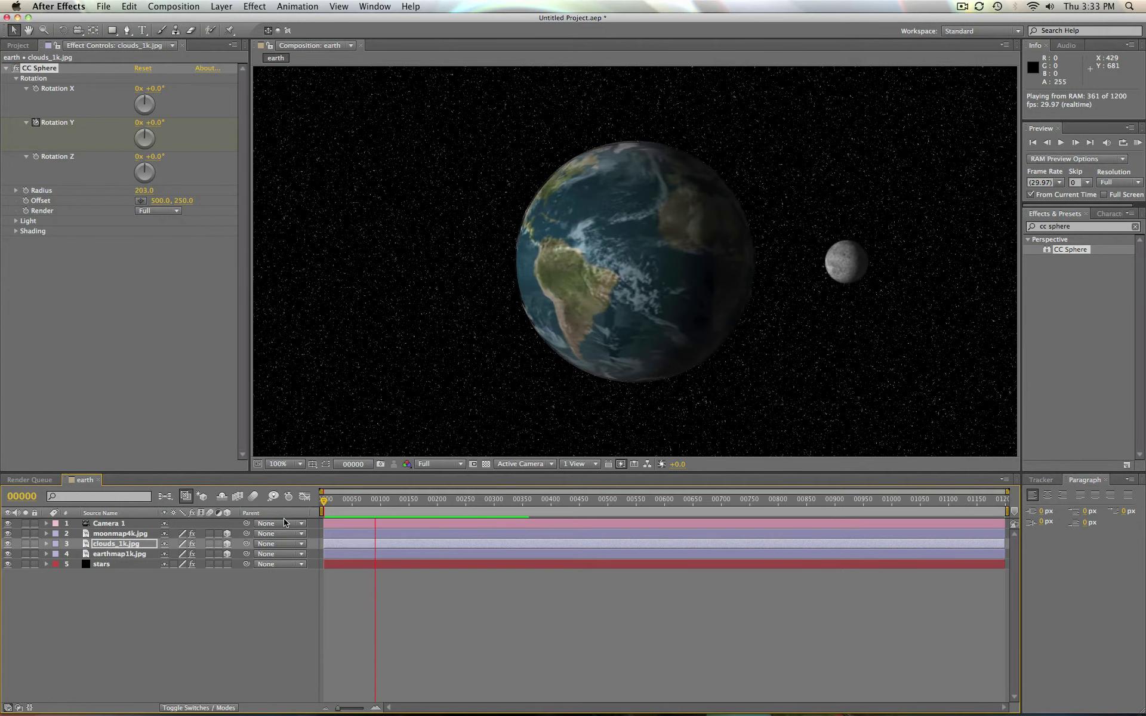
left_click(318, 512)
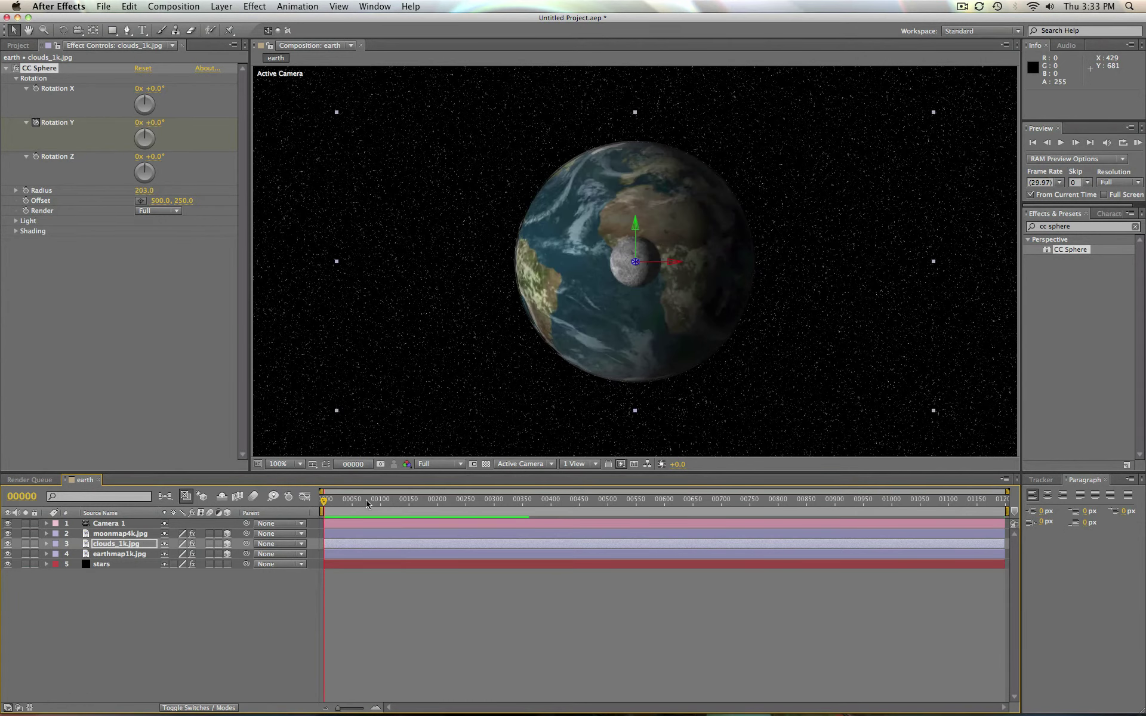
Keyframe moonmap4k.jpg's CC Sphere Rotation Y to one revolution at frame 1199.
left_click(116, 535)
left_click(15, 79)
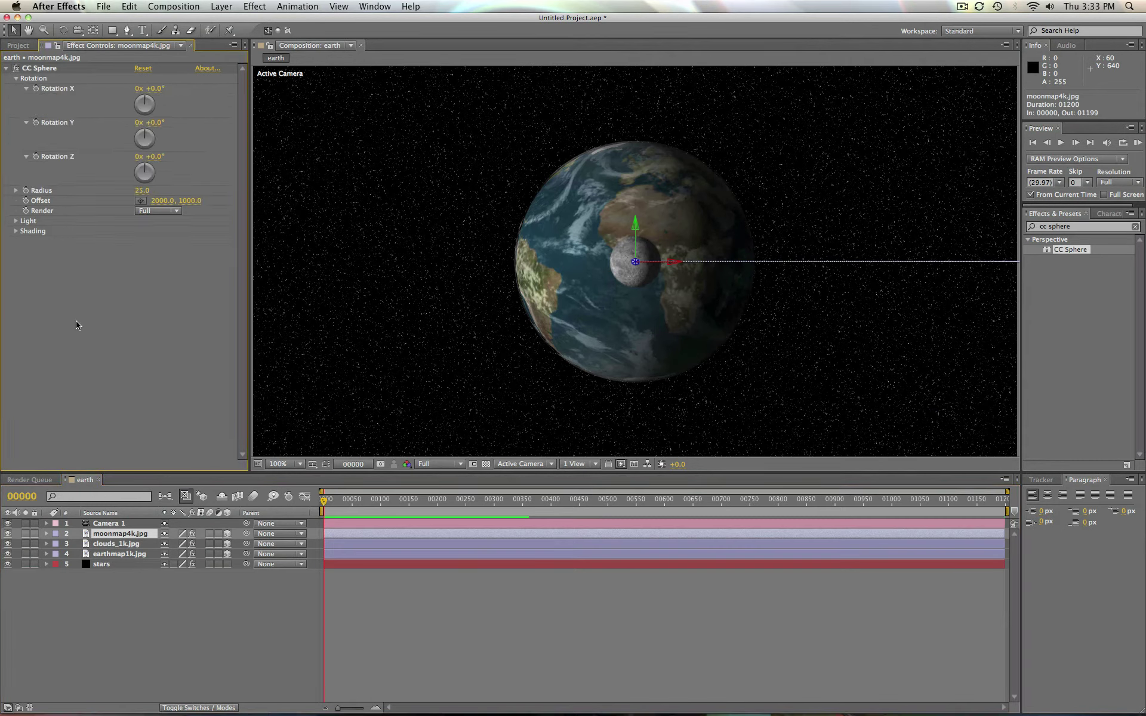
left_click(36, 123)
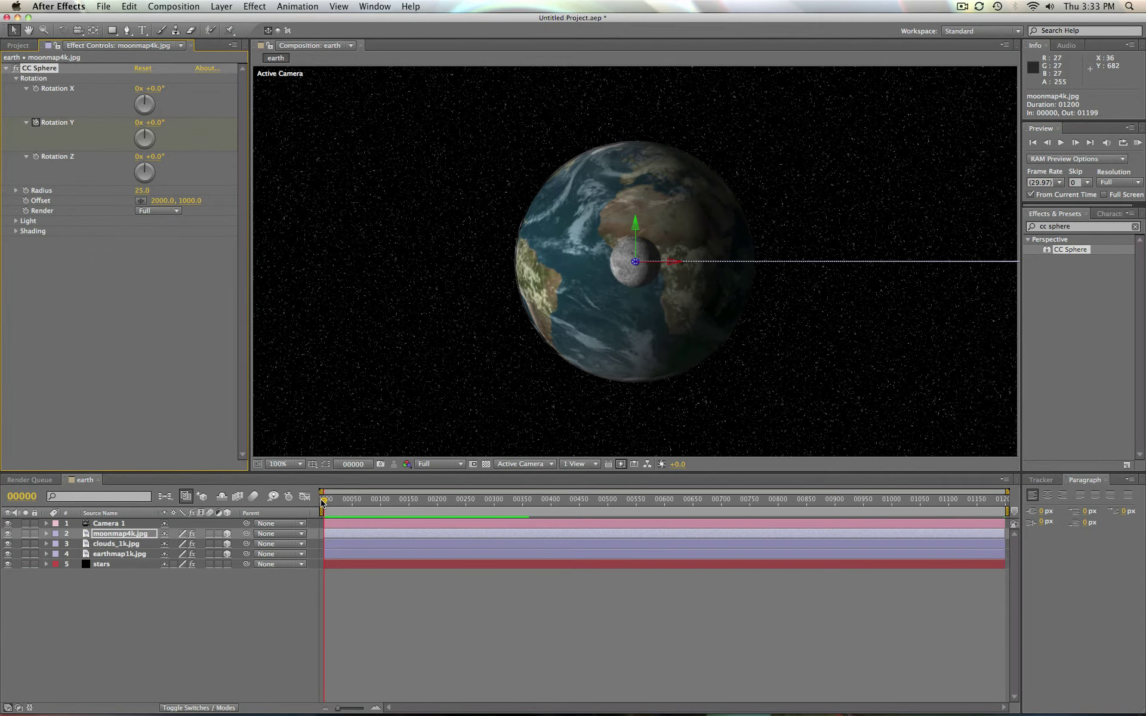
left_click_drag(324, 501, 1008, 502)
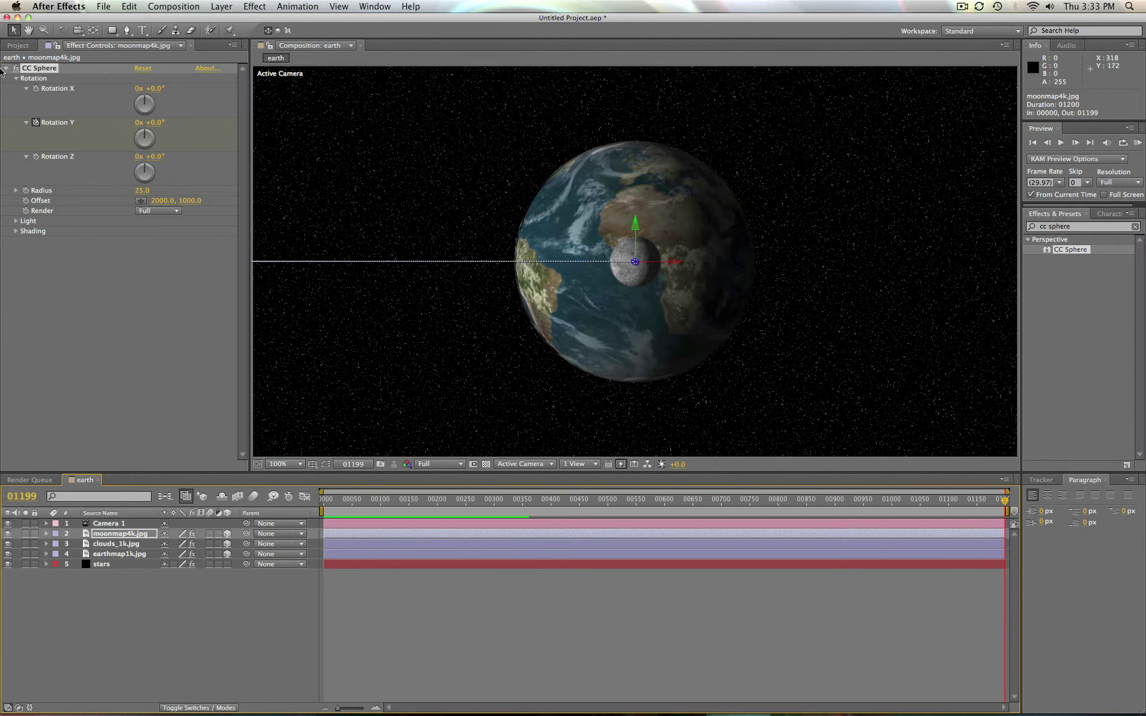
left_click(138, 123)
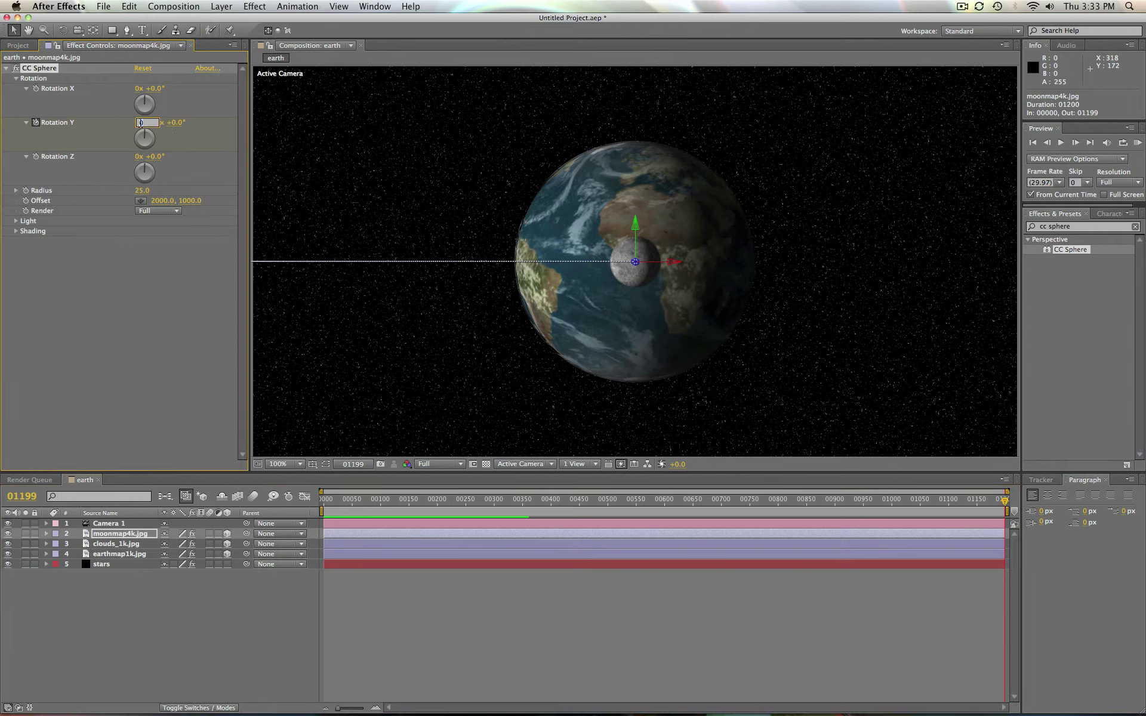
type("1")
key("Return")
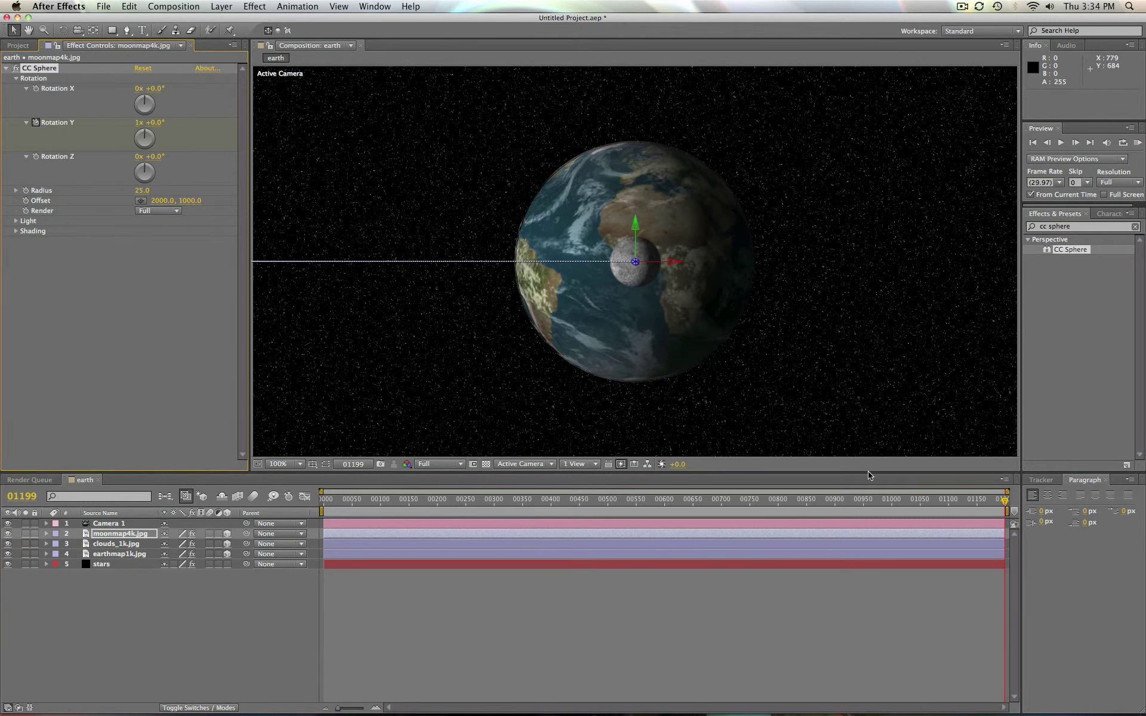
left_click_drag(1009, 508, 324, 505)
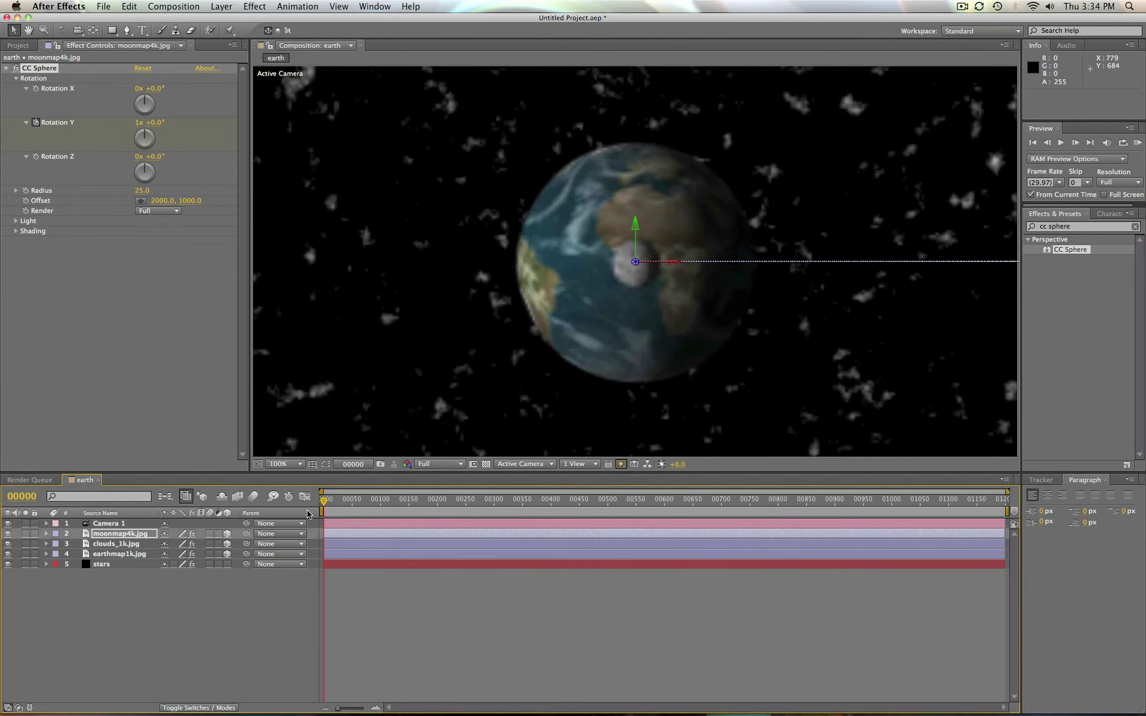
left_click(542, 465)
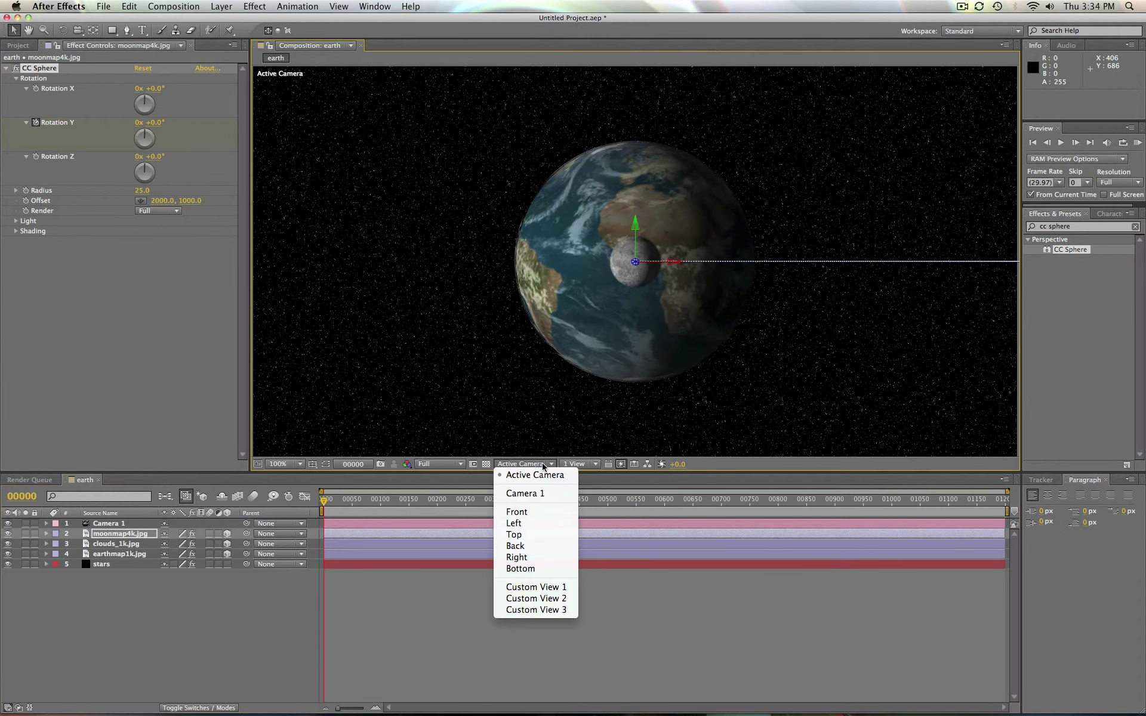
In the zoomed-out Top view, drag Camera 1 back along its Z axis.
left_click(535, 536)
key("comma")
key("comma")
key("comma")
key("comma")
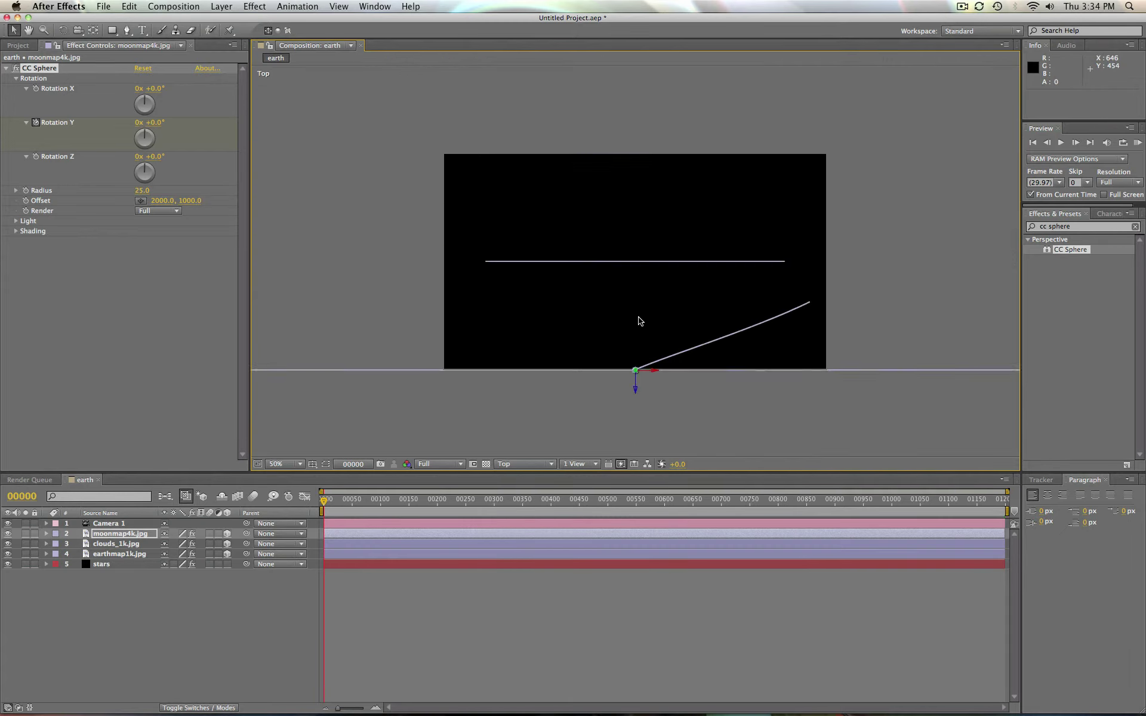
left_click(636, 389)
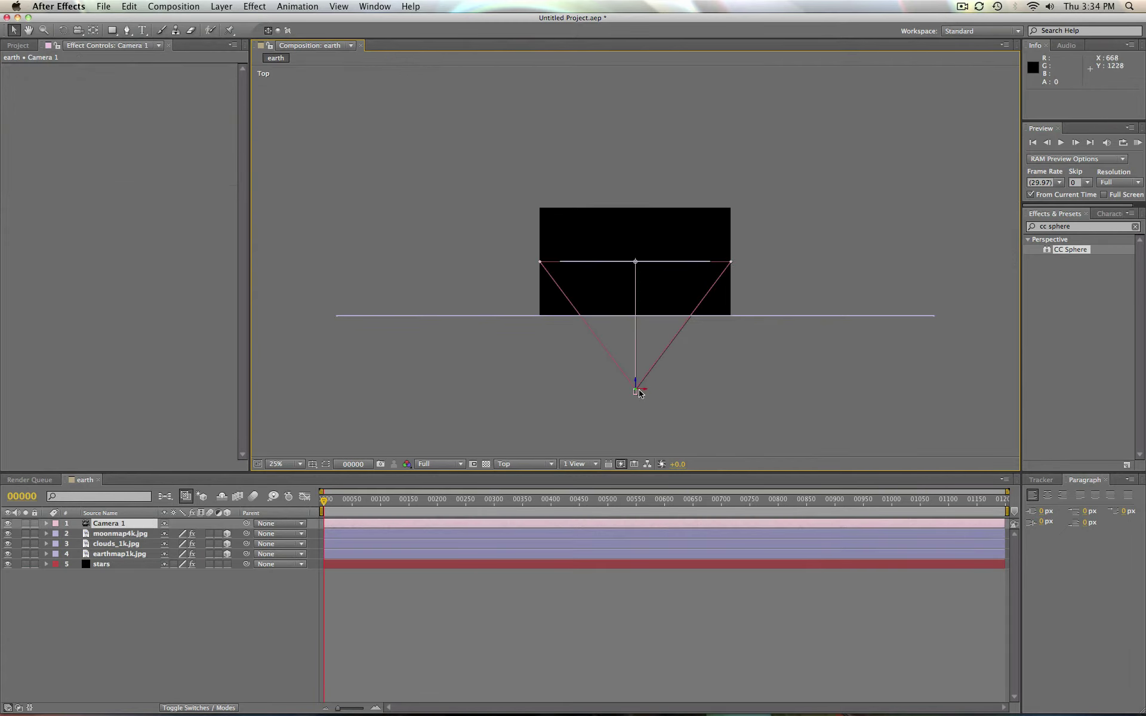
left_click_drag(637, 386, 637, 328)
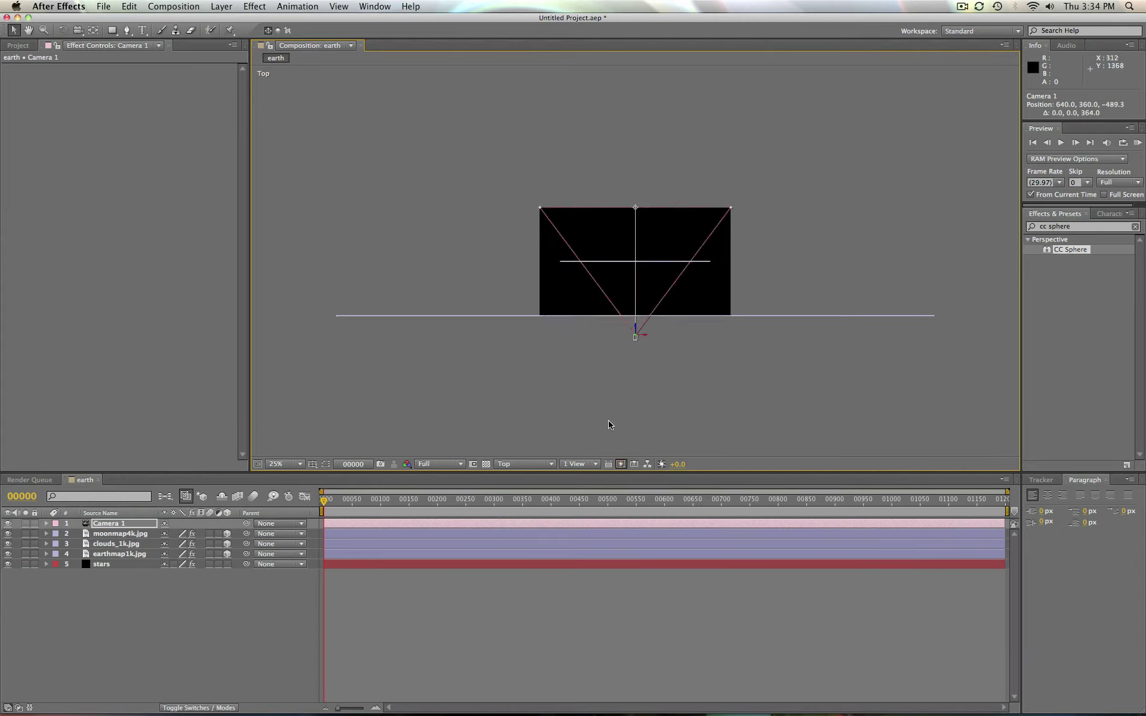
Return to the Active Camera view at 100% and check the framing at frame 00188.
left_click(551, 465)
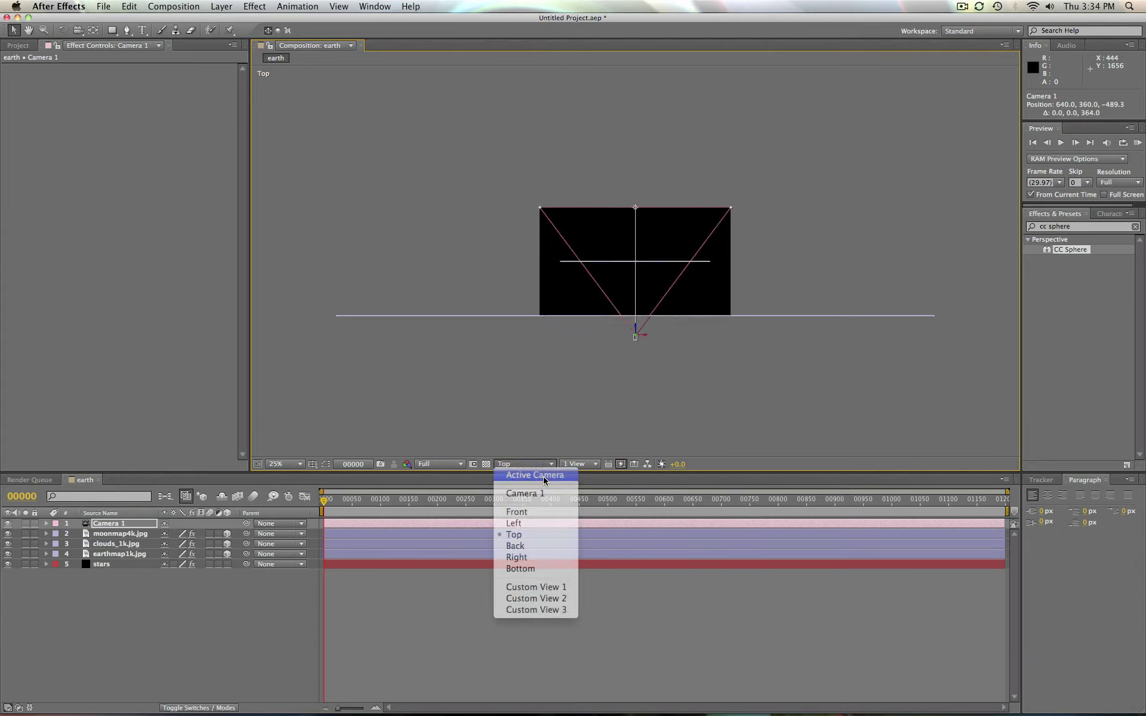
left_click(543, 476)
scroll(578, 356, "up", 2)
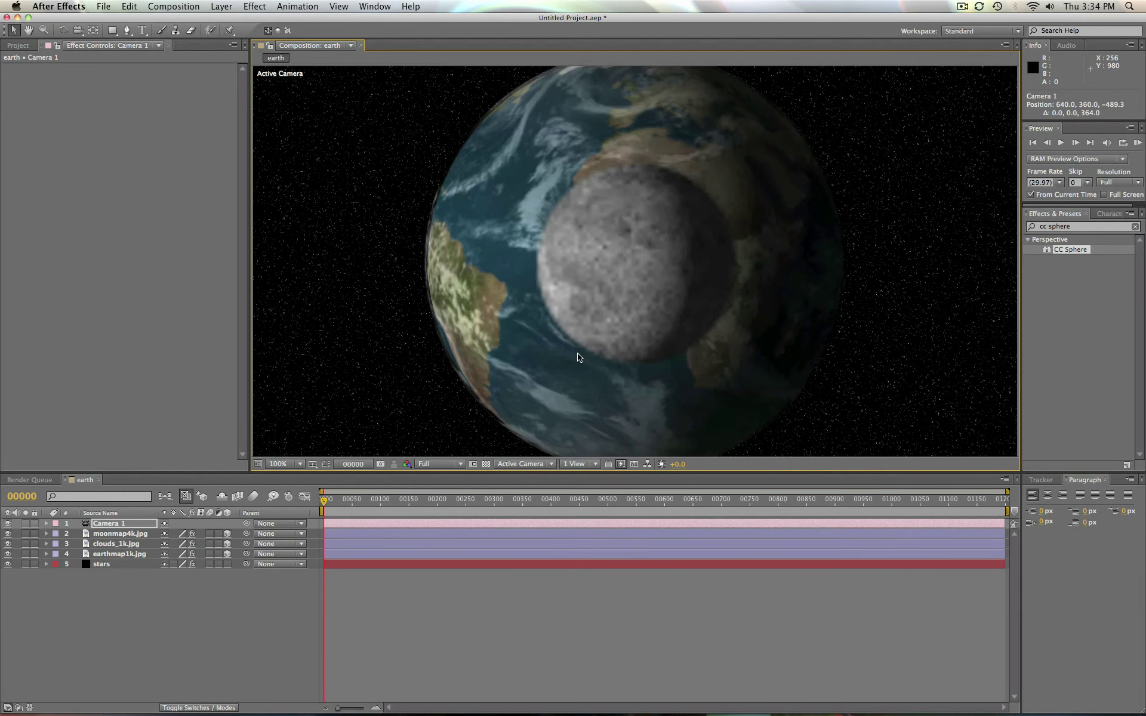
scroll(577, 356, "down", 1)
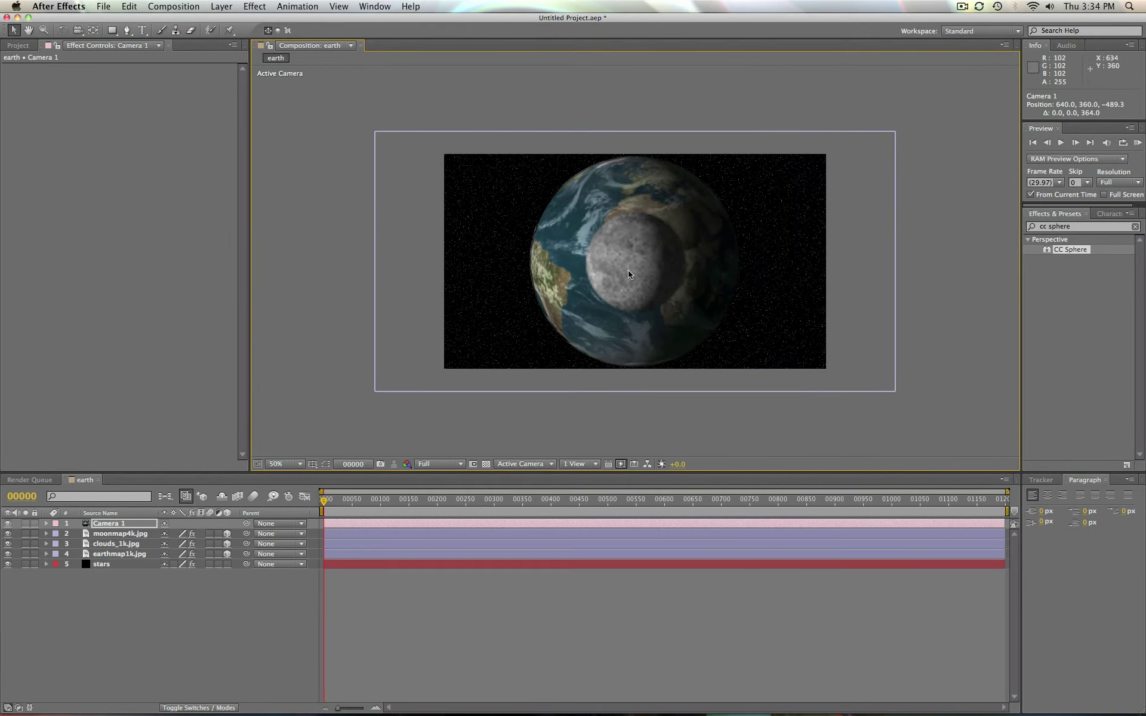
key("slash")
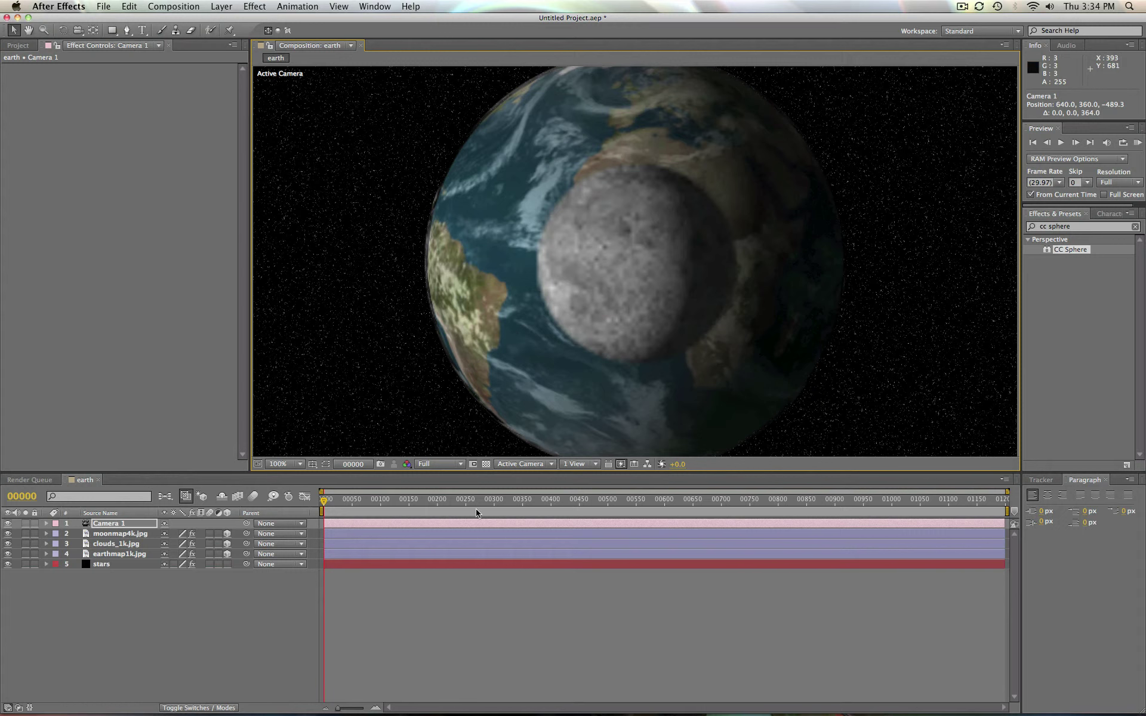
scroll(620, 318, "down", 5)
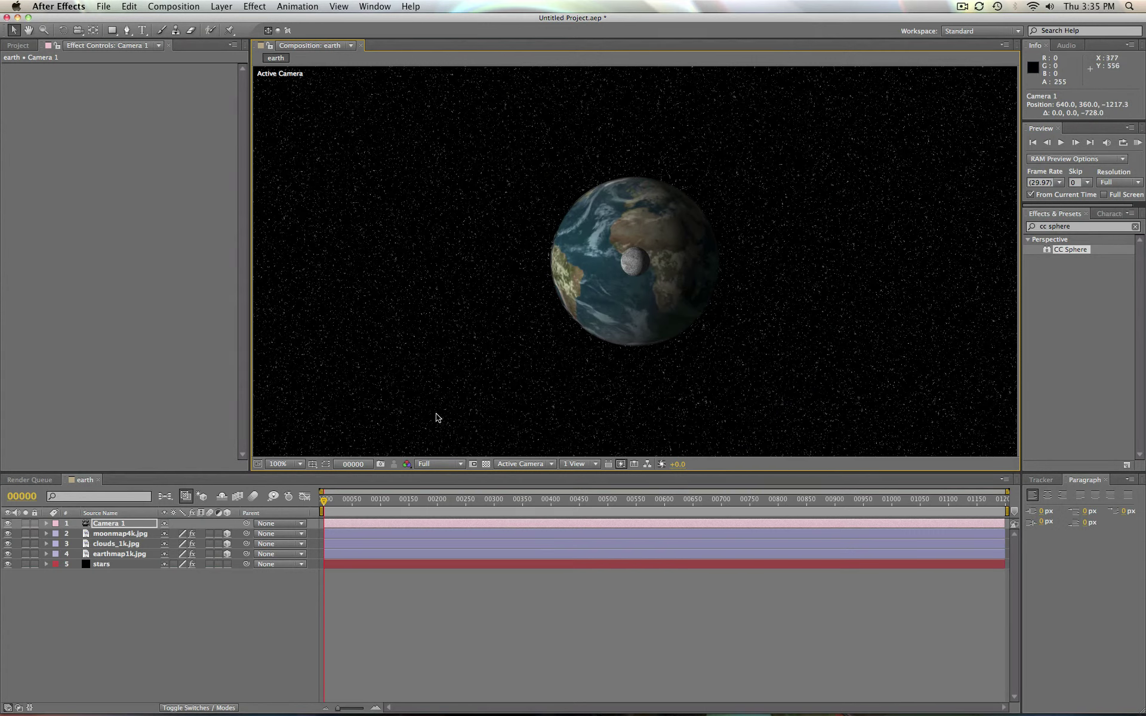
mouse_move(325, 504)
left_mouse_down()
mouse_move(494, 505)
mouse_move(324, 505)
left_mouse_up()
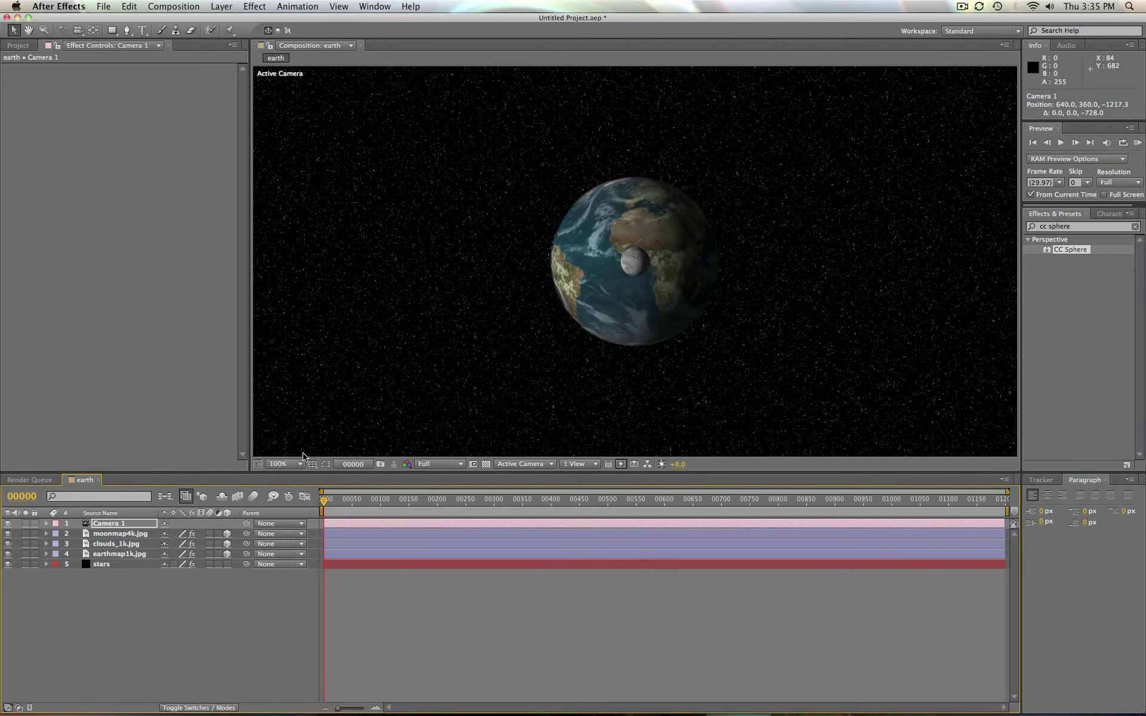
Duplicate the earthmap1k.jpg layer with Cmd+D and solo the new copy, layer 5.
left_click(120, 554)
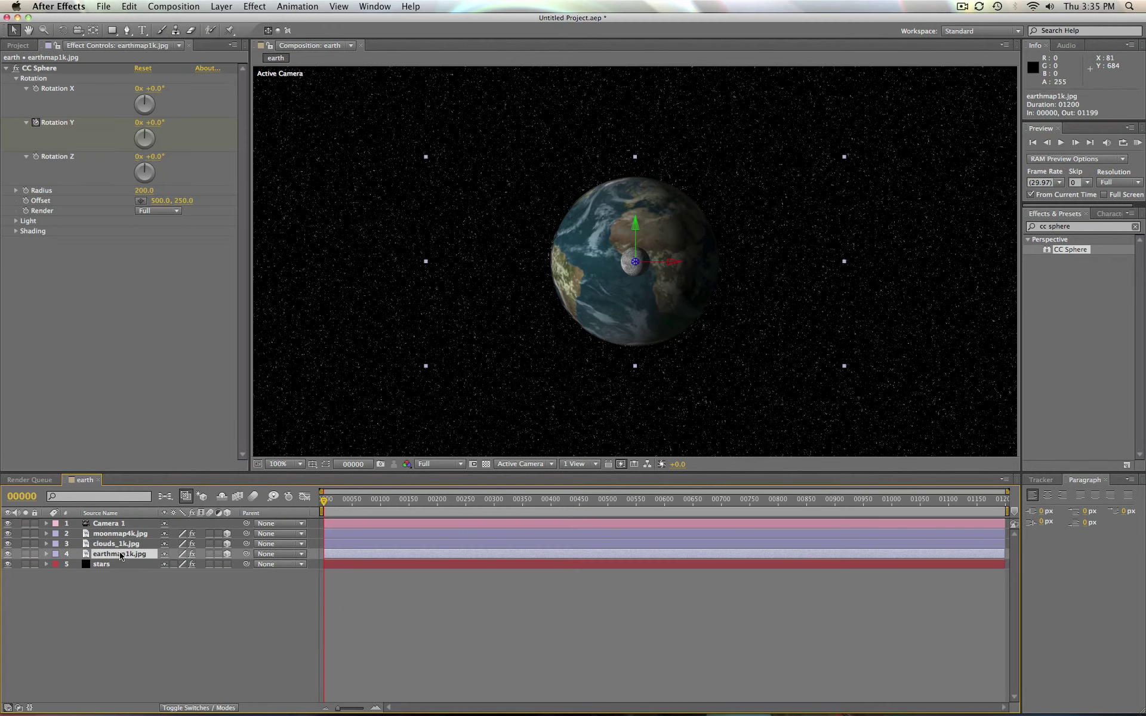
key("super+d")
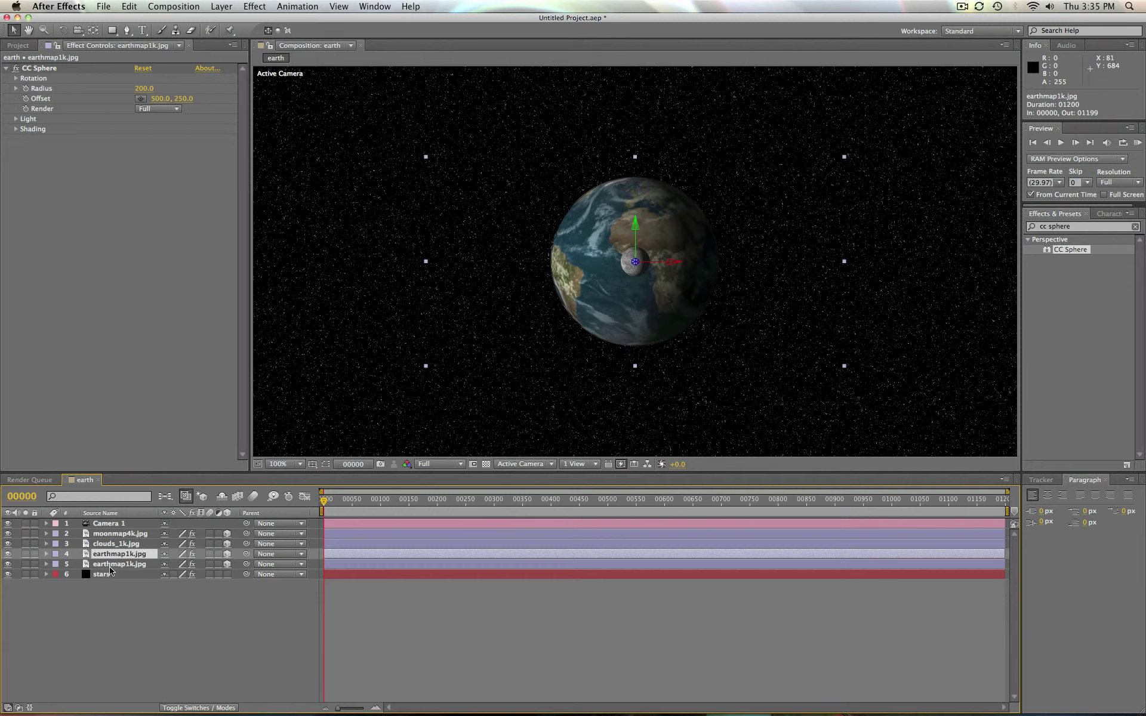
left_click(111, 566)
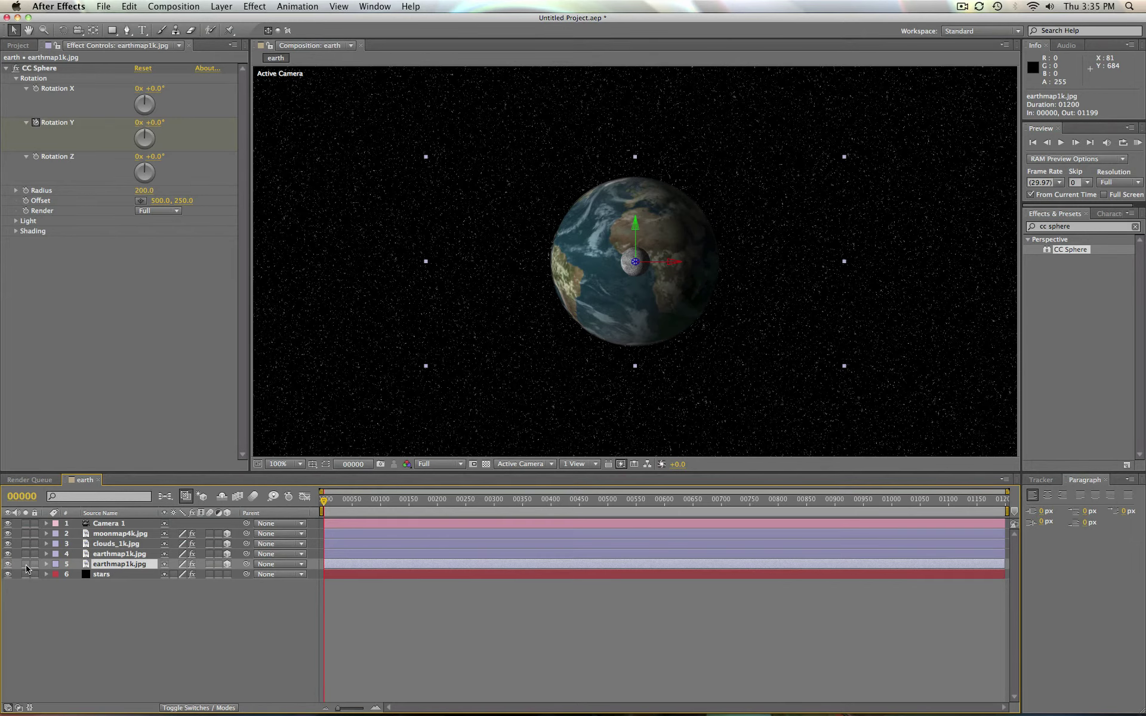
left_click(26, 564)
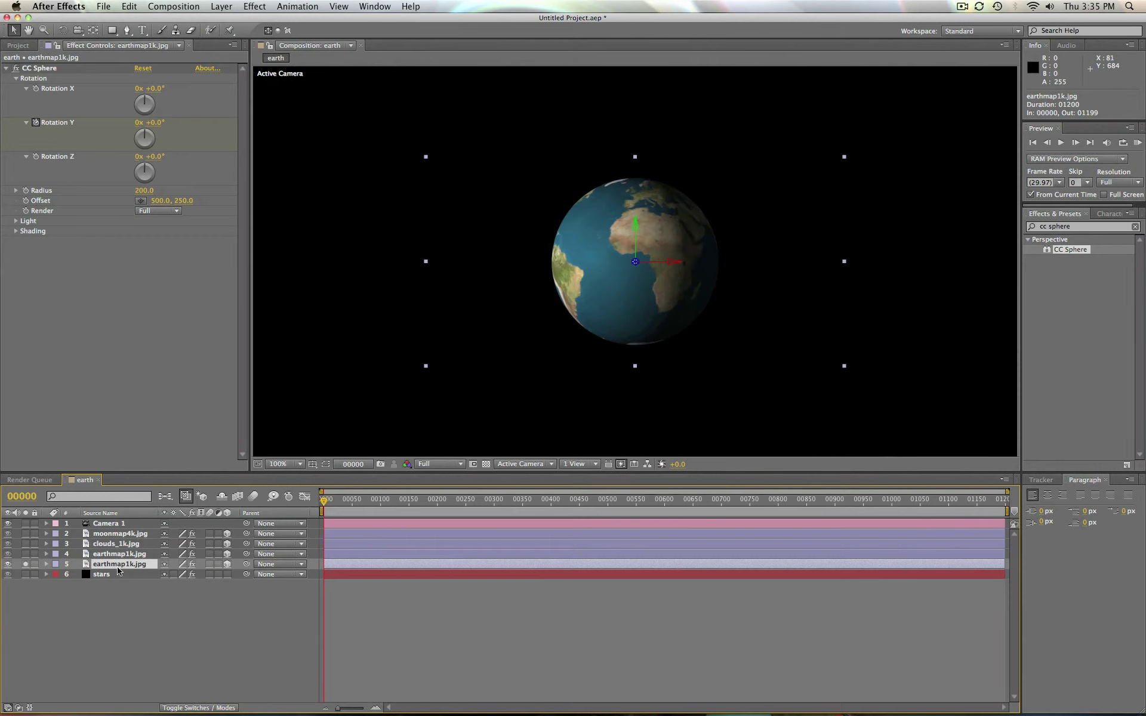
Add a Glow effect to the earth copy, based on the Alpha Channel.
left_click(254, 7)
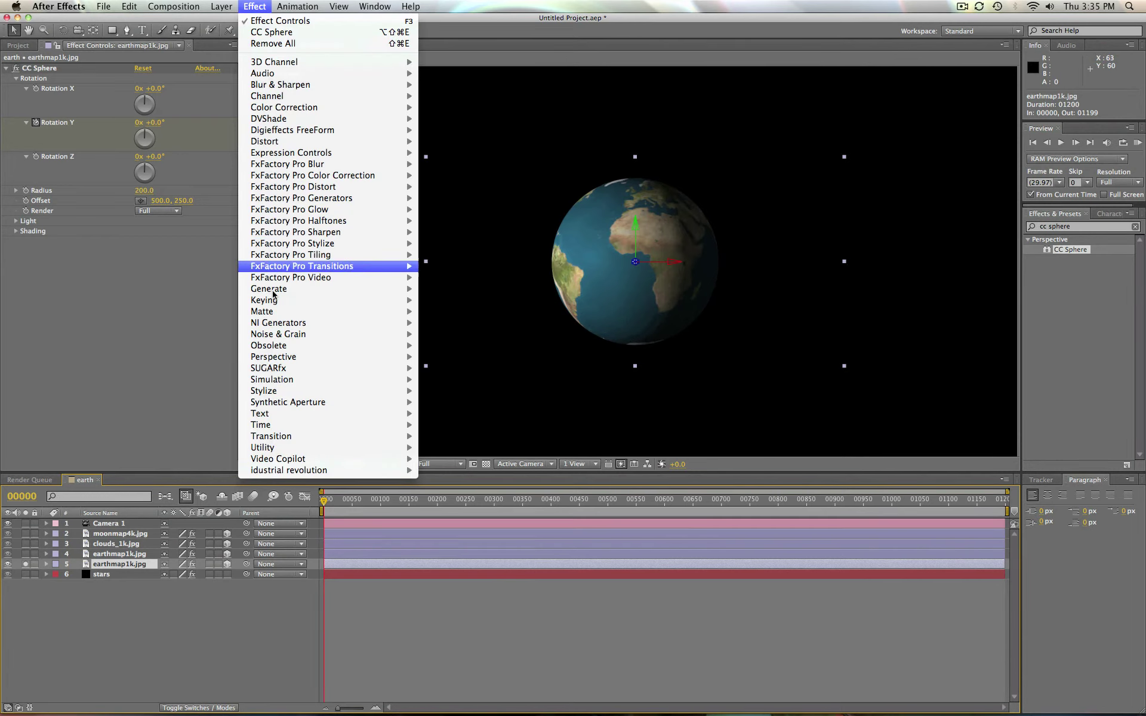
mouse_move(320, 392)
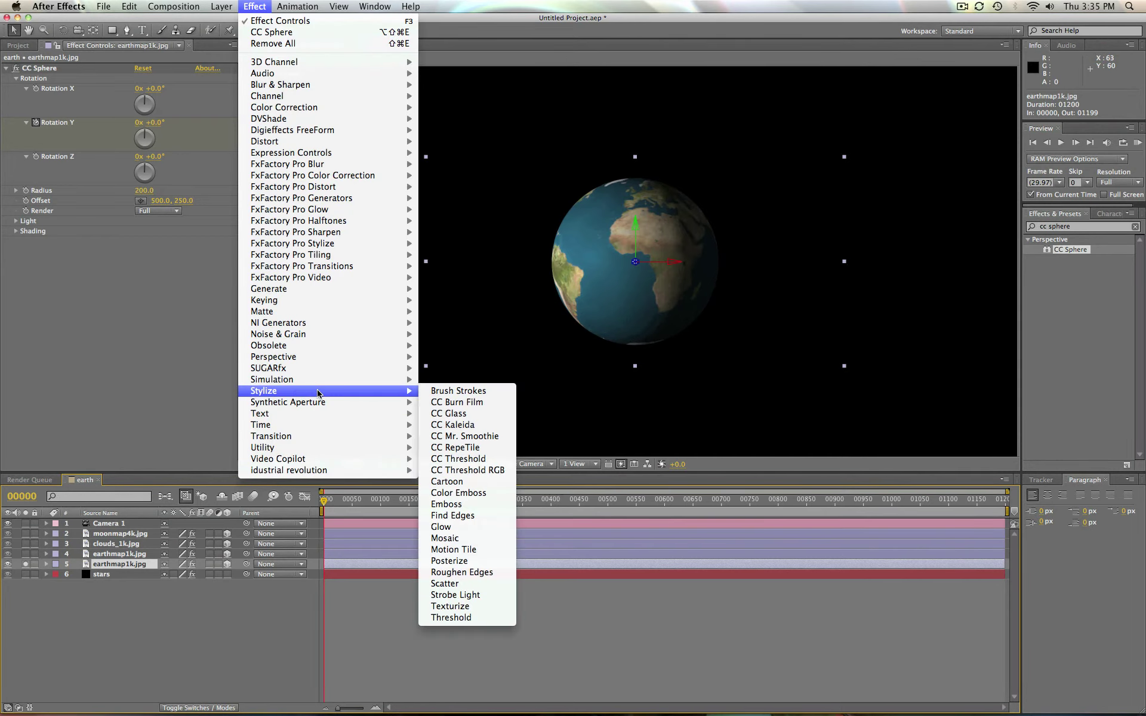
left_click(460, 529)
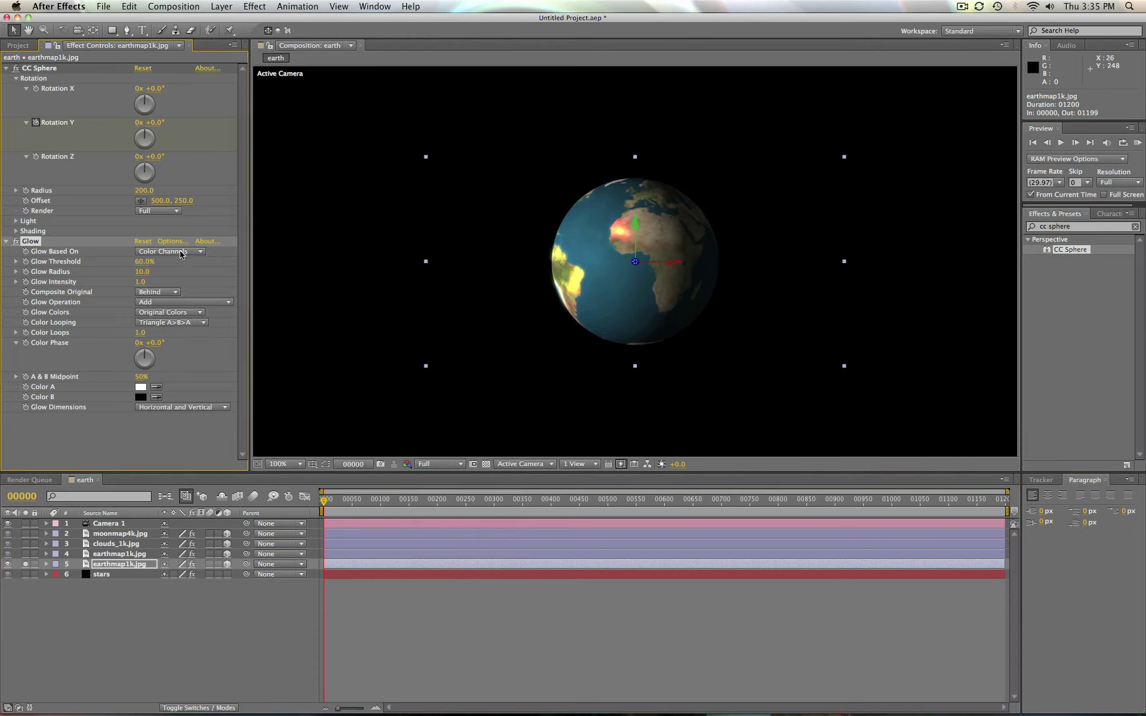
left_click(201, 251)
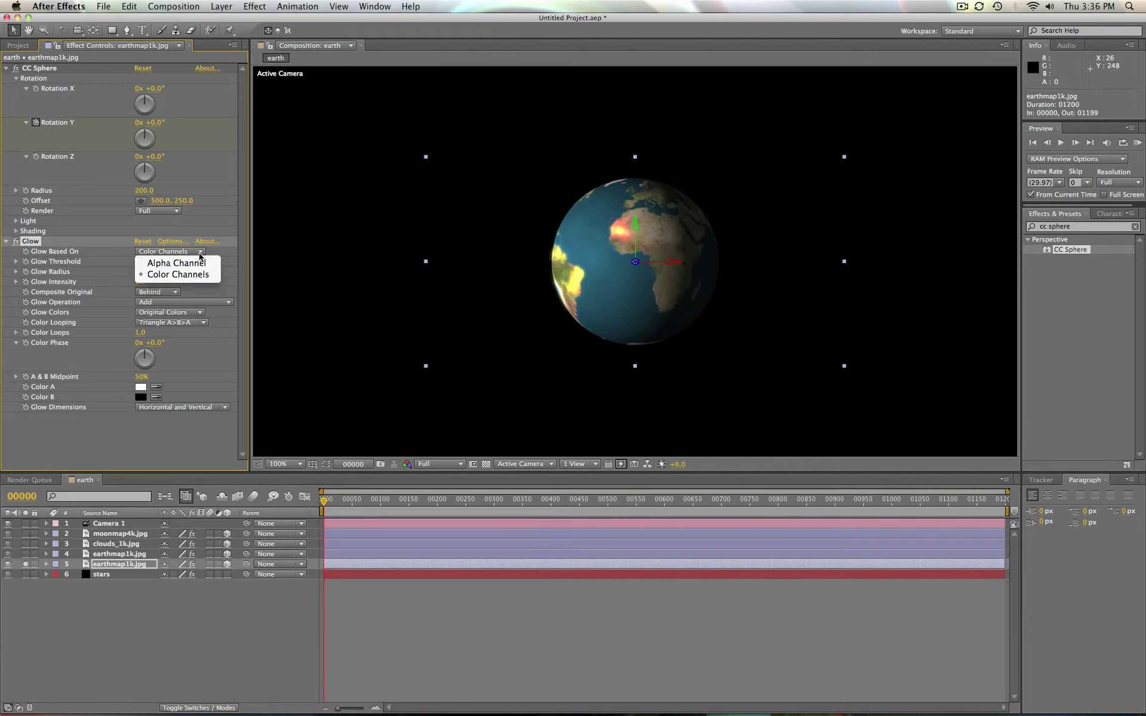
left_click(196, 265)
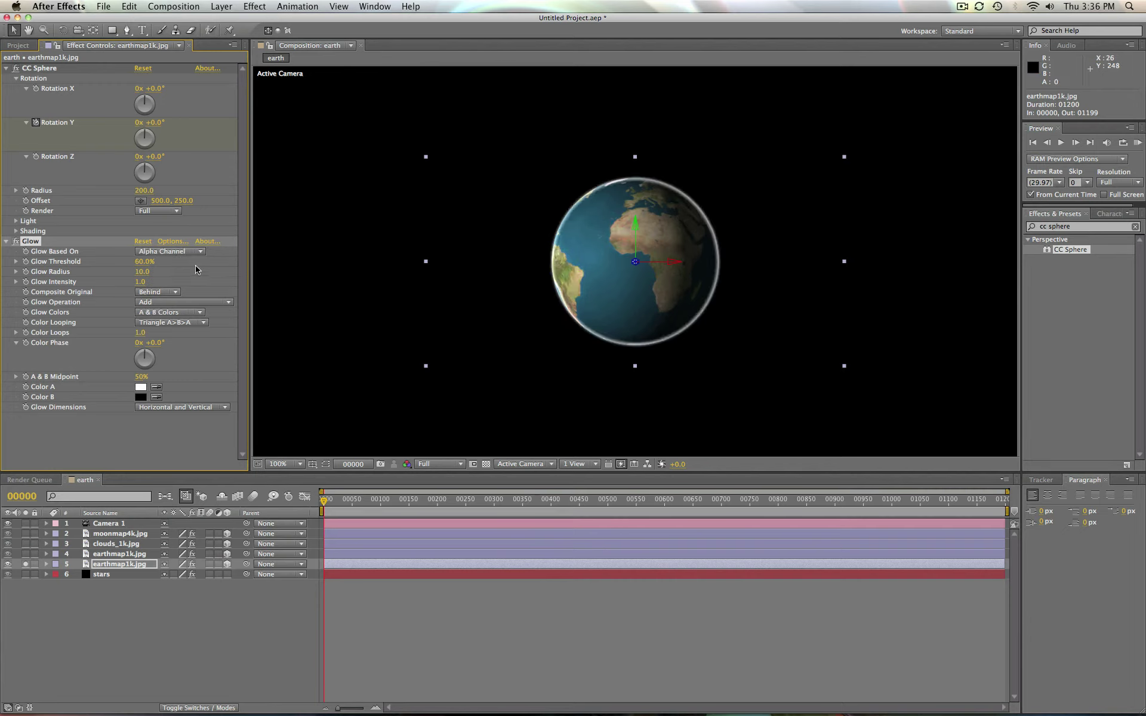
Set glow Color A to cyan 3DE0FD and Color B to blue, then unsolo layer 5.
left_click(140, 389)
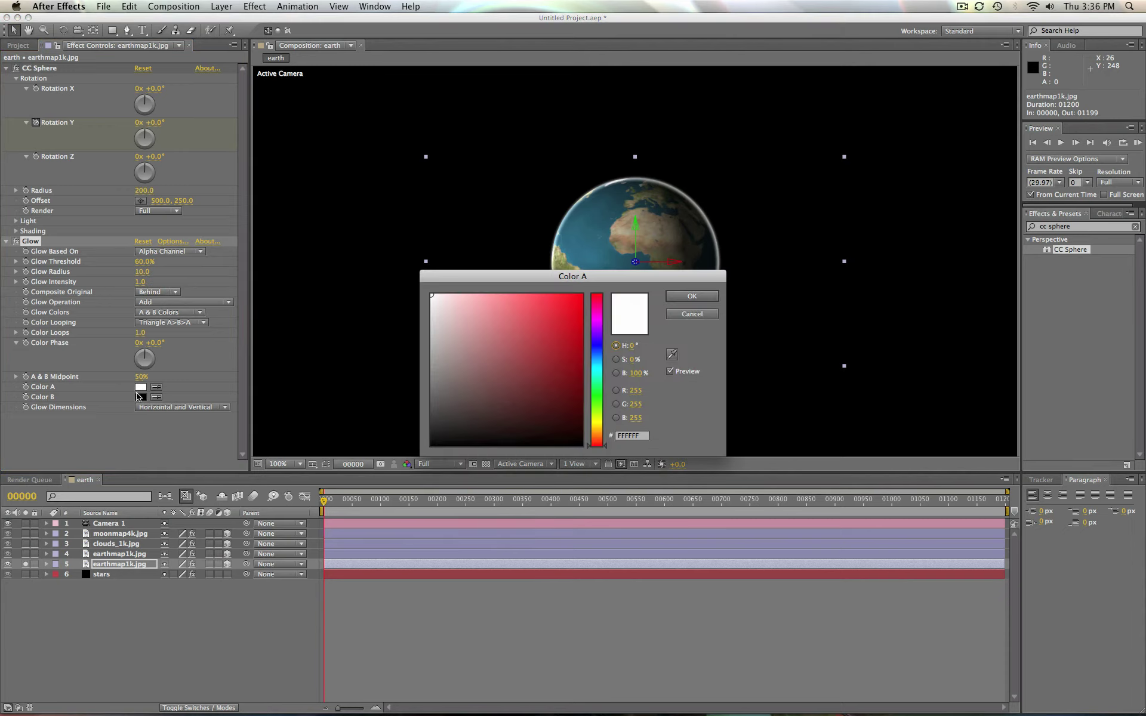
left_click(597, 367)
left_click(550, 296)
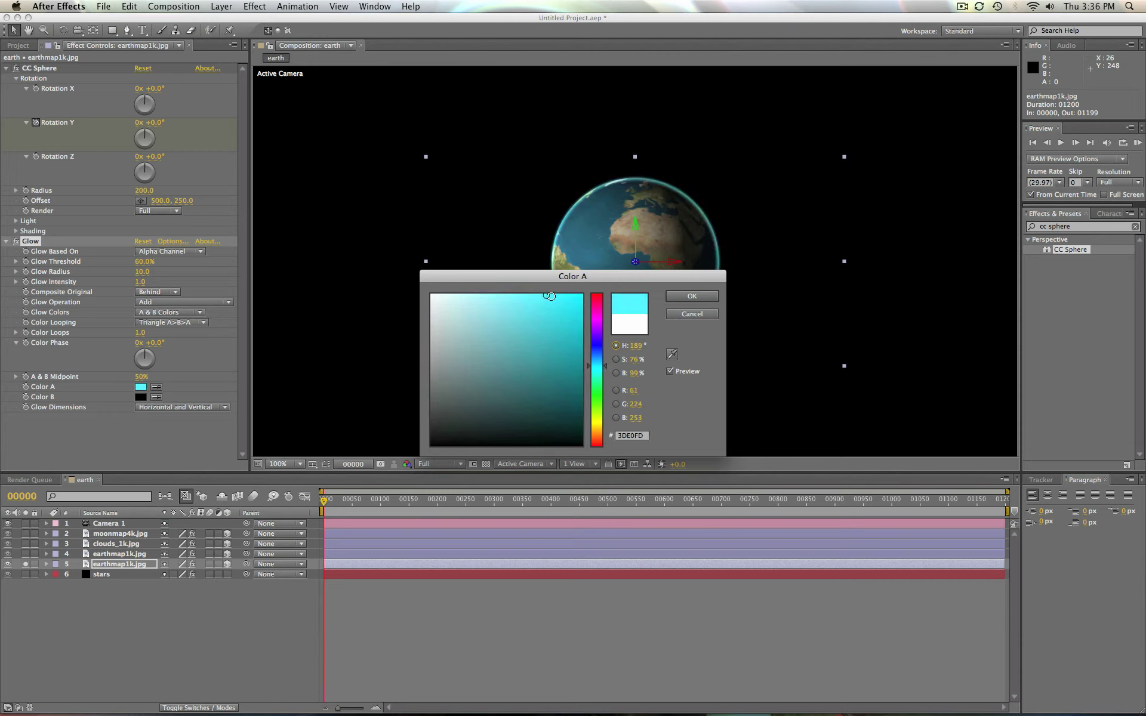
left_click_drag(550, 297, 563, 296)
left_click(708, 297)
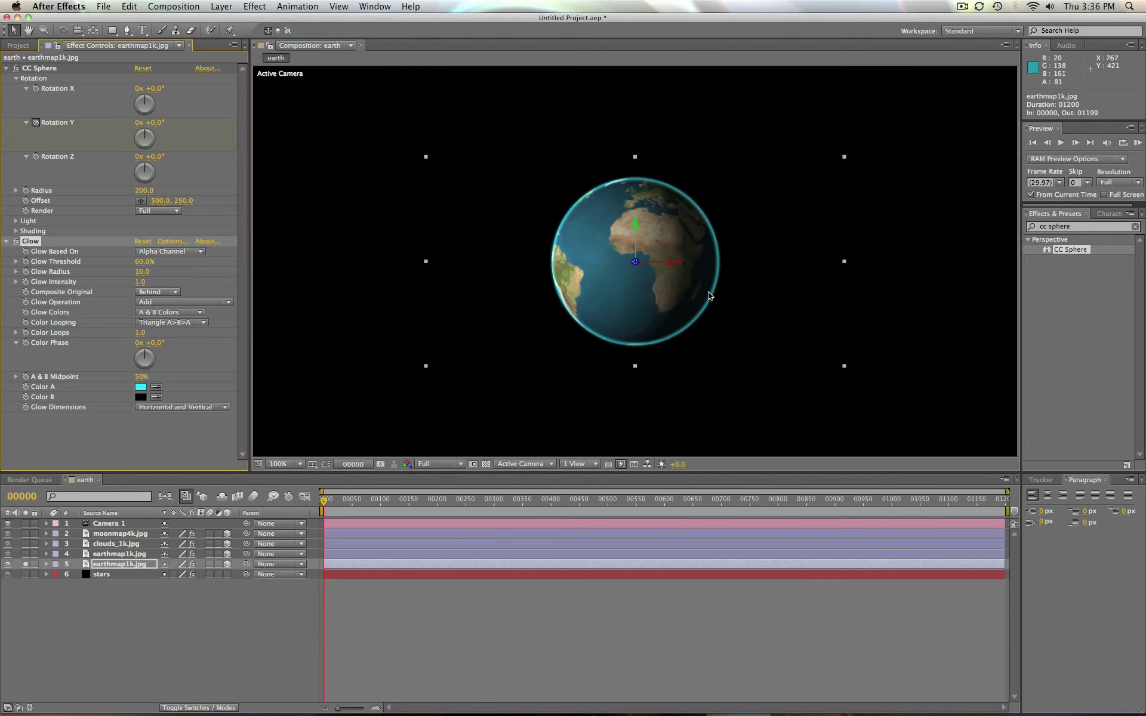
left_click(141, 398)
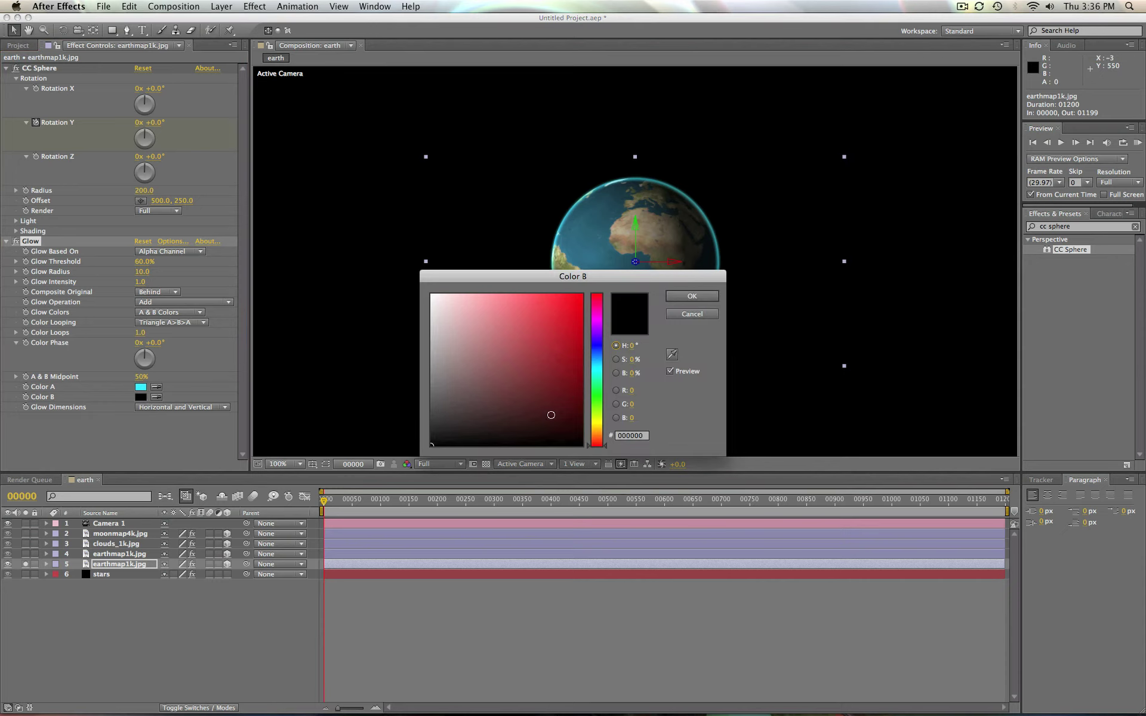
left_click(596, 350)
left_click(581, 298)
left_click(691, 296)
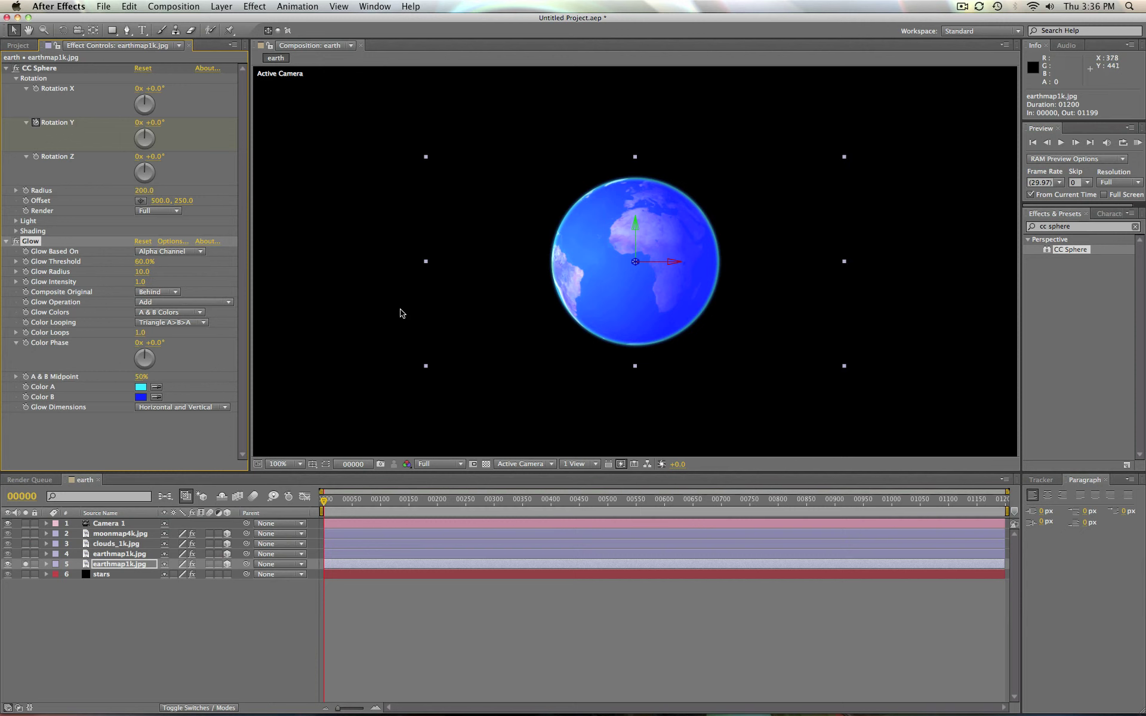
left_click(25, 565)
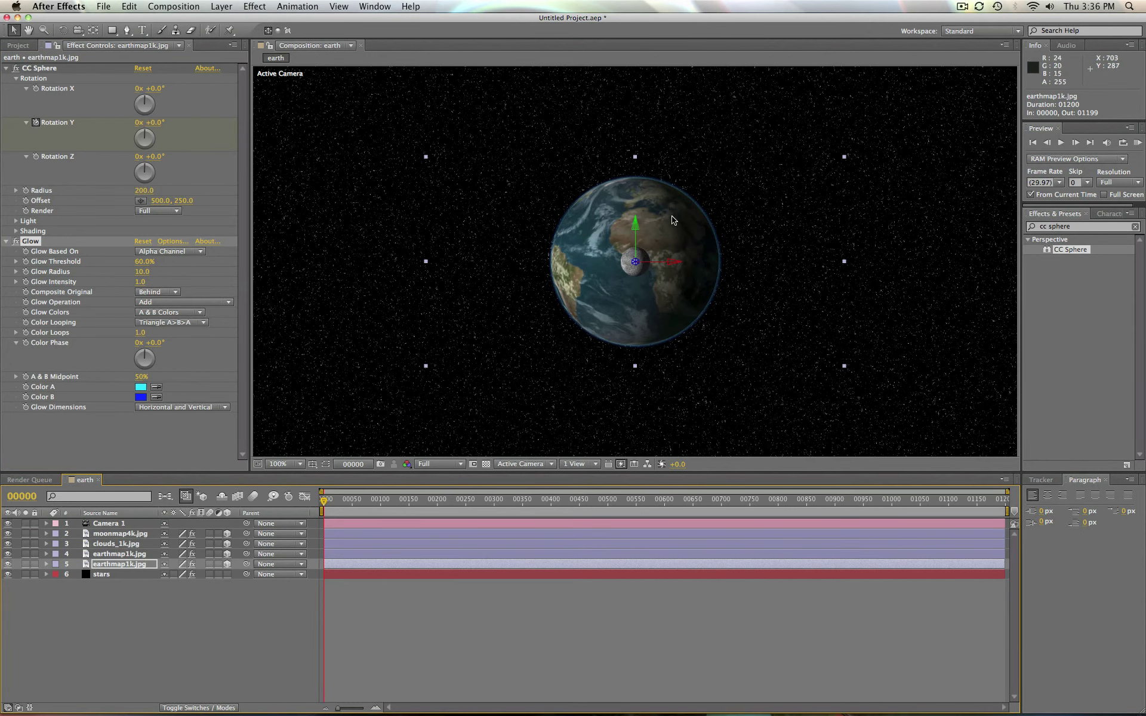
Set Glow Radius 89, Threshold 69% and Intensity about 1.0, then RAM-preview the result.
left_click(142, 271)
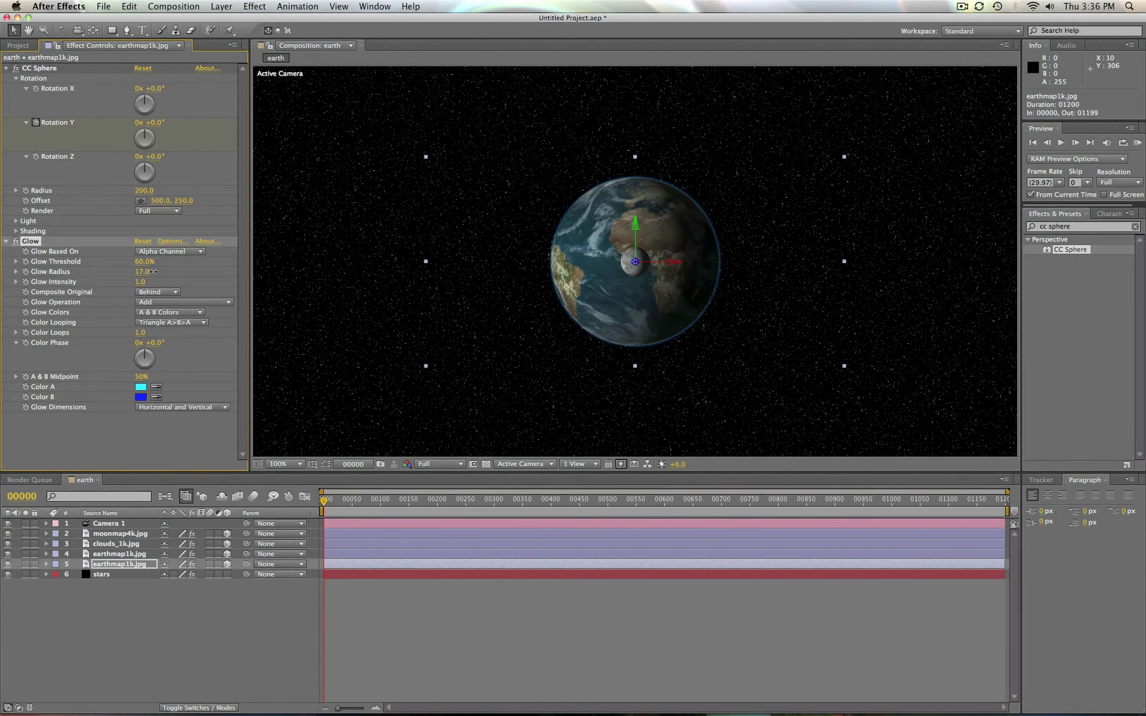
left_click_drag(154, 271, 175, 283)
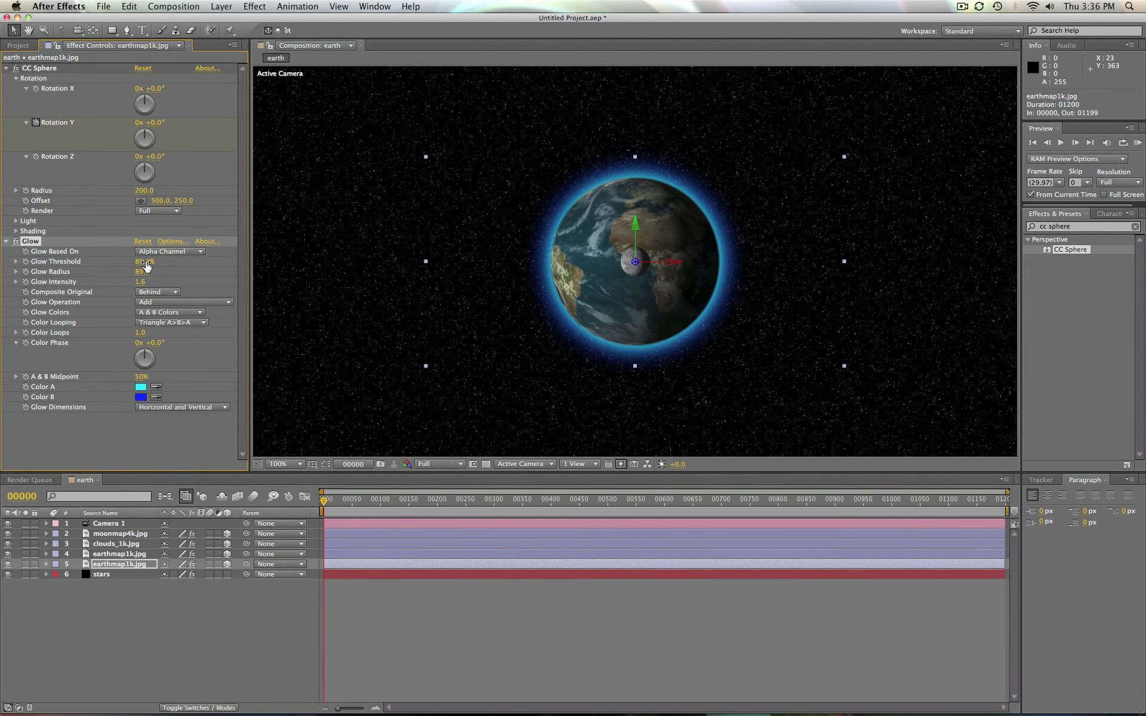
left_click_drag(144, 262, 115, 264)
left_click_drag(139, 283, 136, 282)
left_click_drag(123, 283, 114, 284)
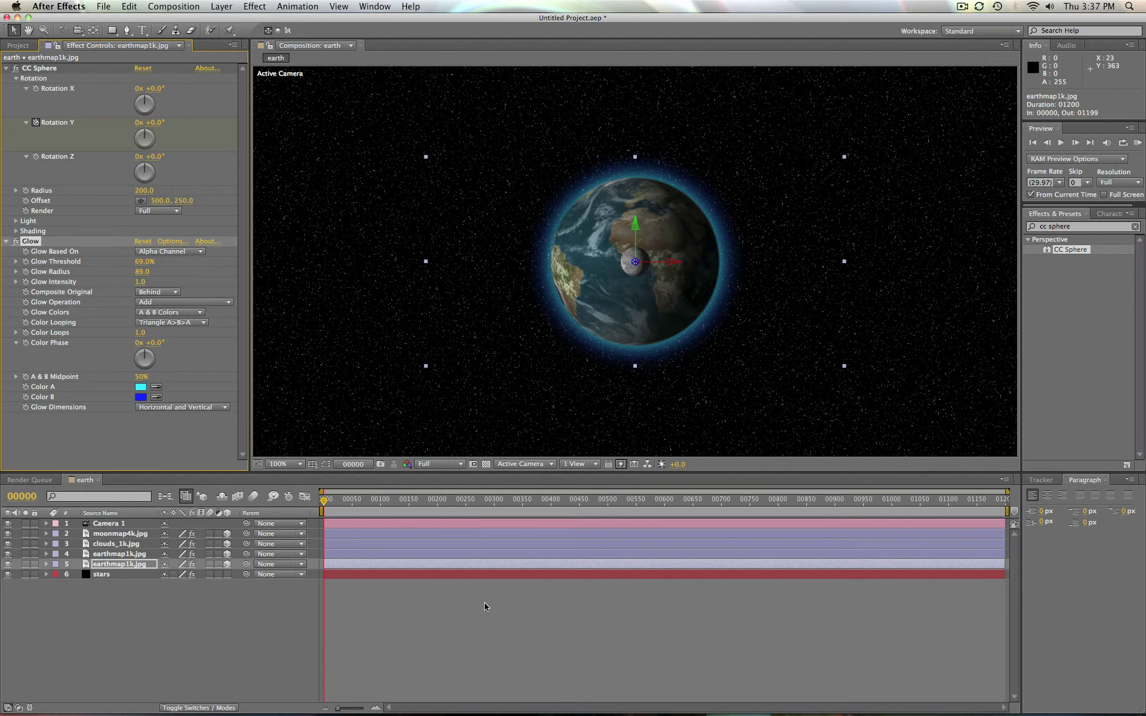
key("KP_0")
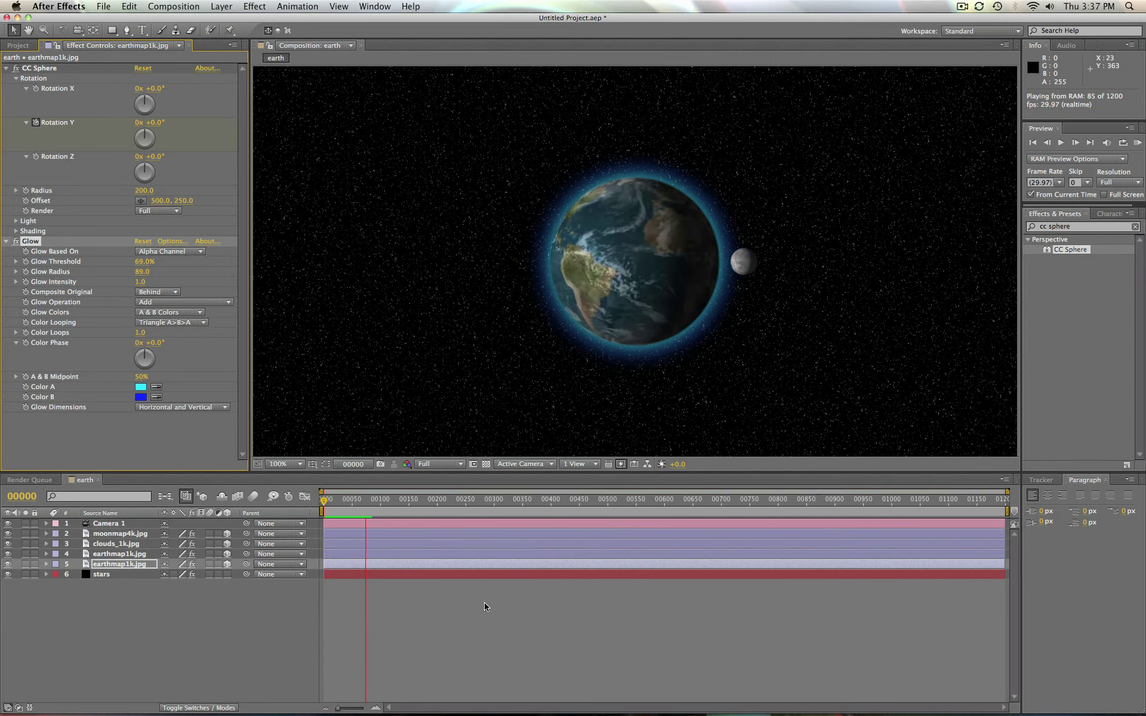
Change the composition Duration to 02400 frames and widen the timeline to show the full length.
left_click(474, 575)
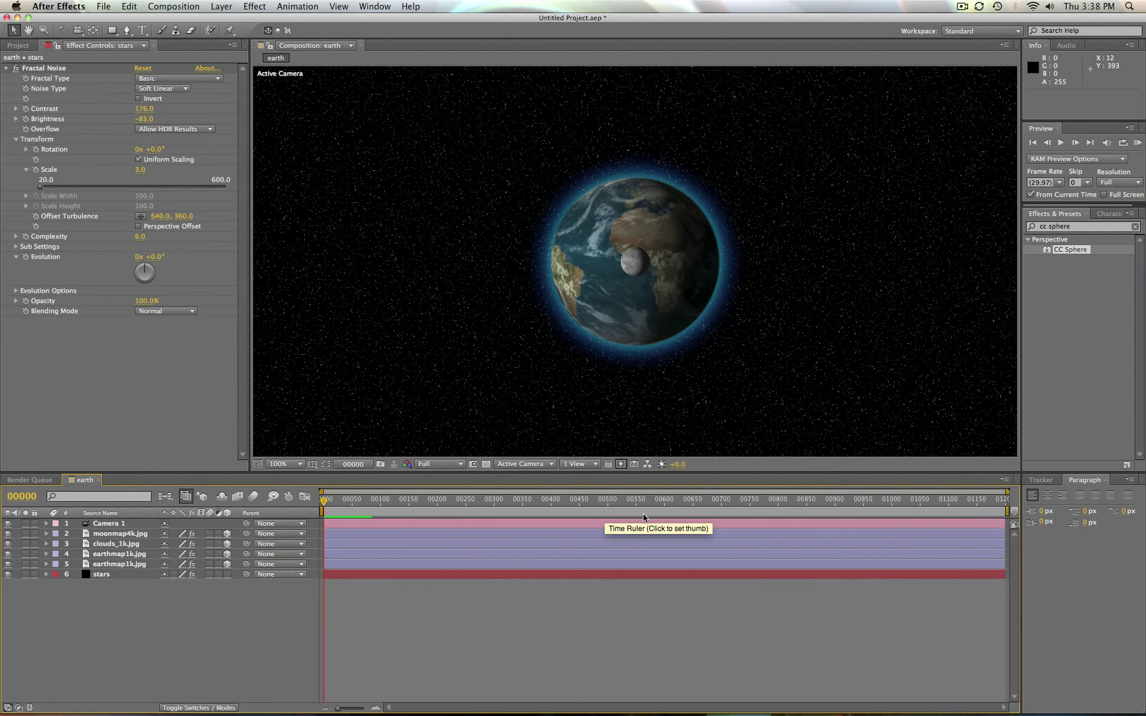
left_click(168, 9)
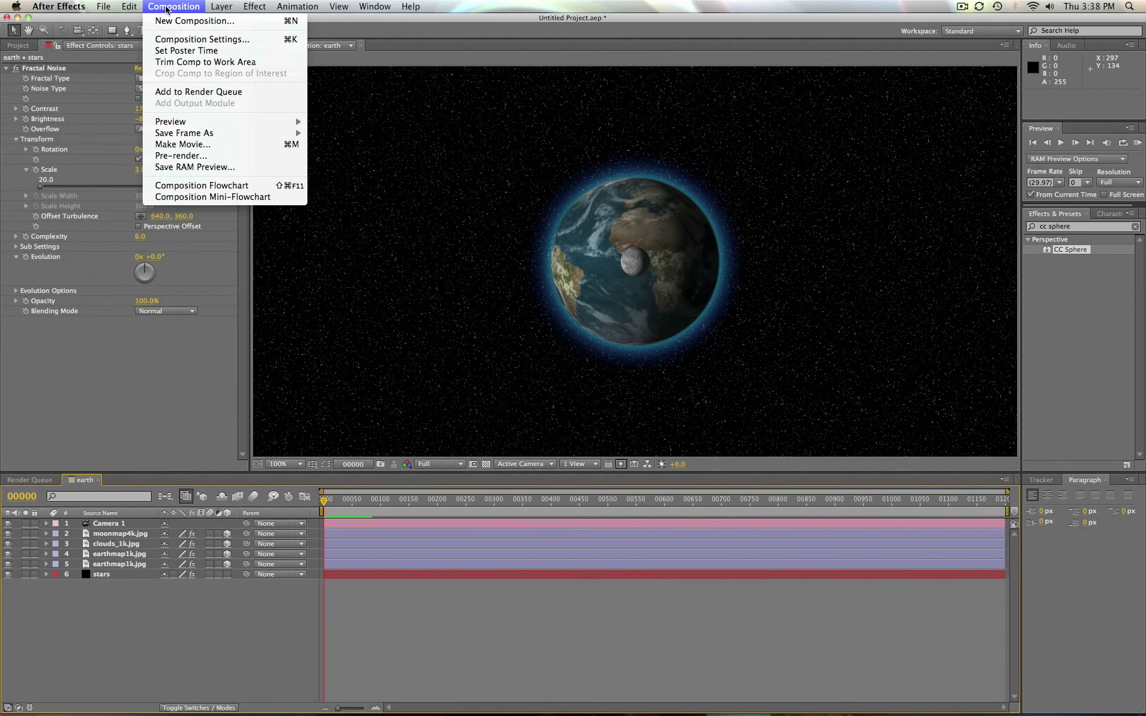
left_click(178, 39)
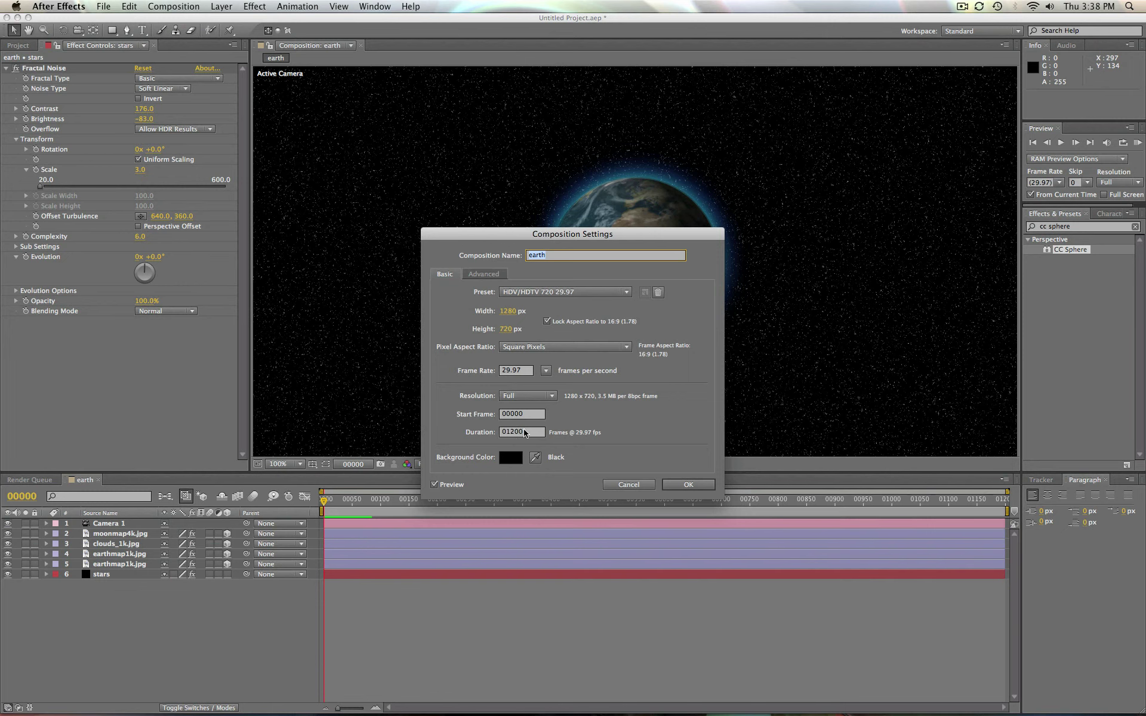
left_click(525, 432)
left_click_drag(517, 432, 511, 431)
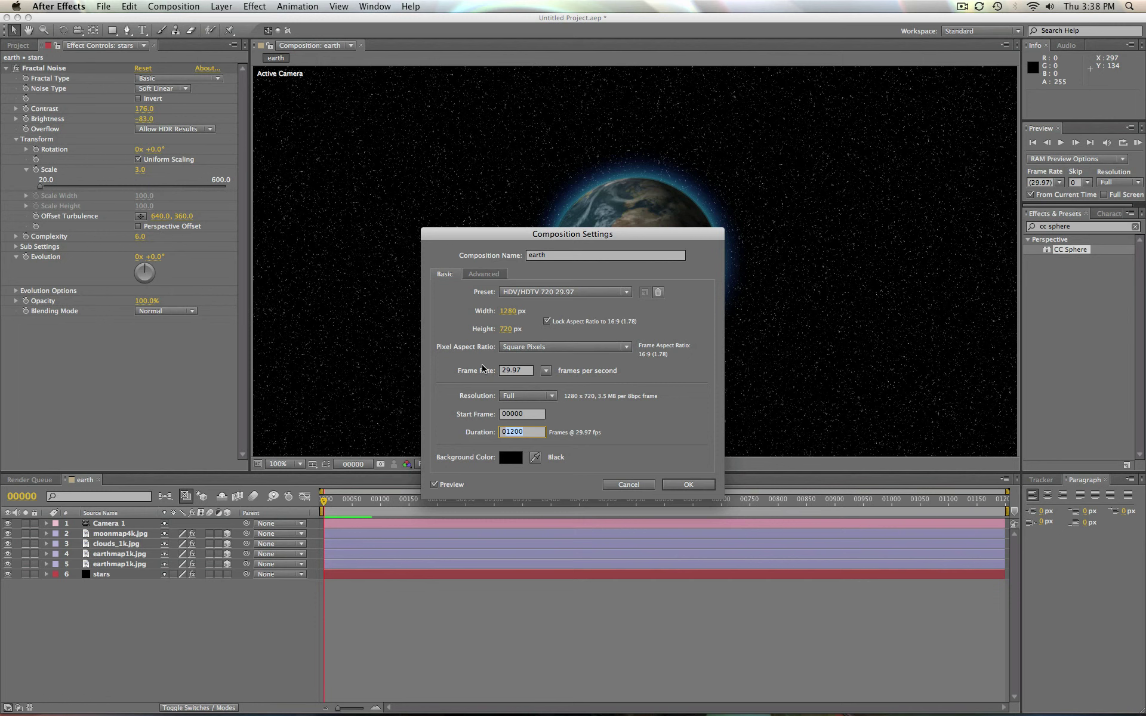
type("024")
key("Return")
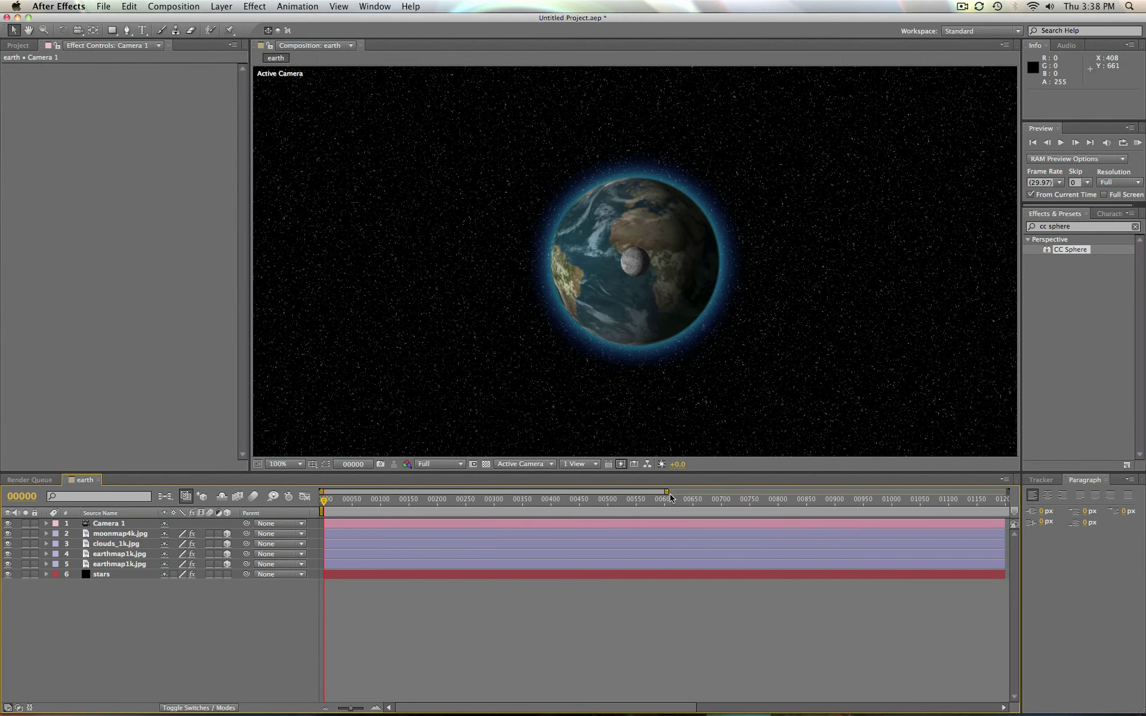
left_click_drag(668, 492, 1032, 490)
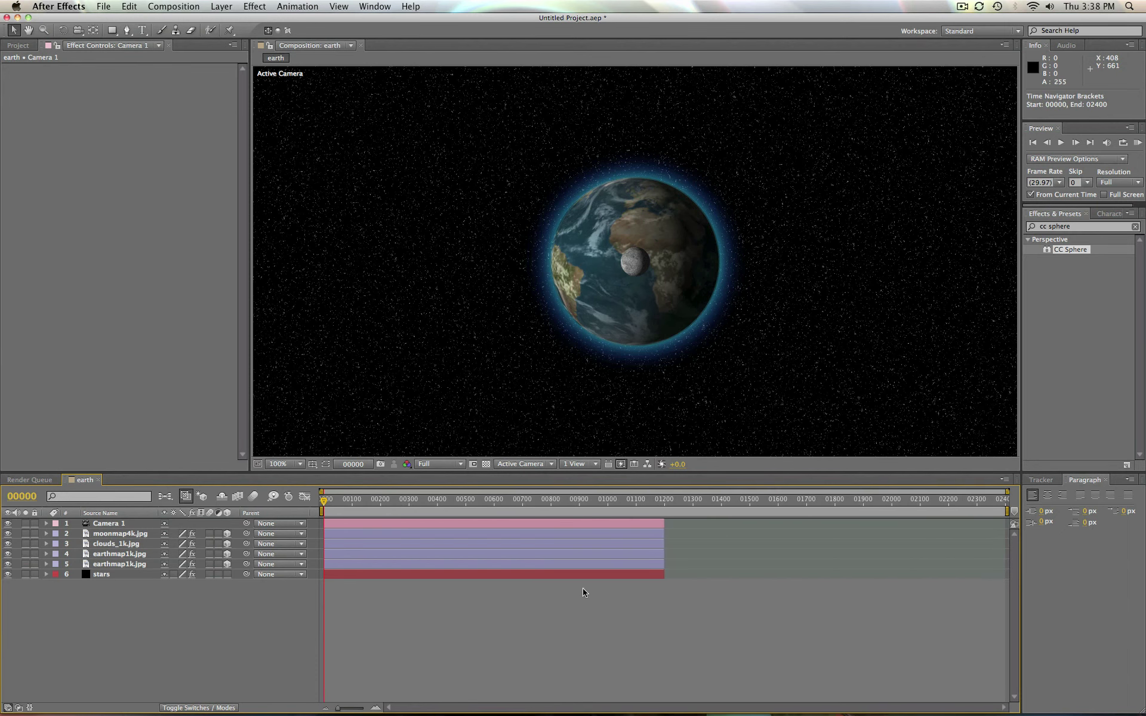
Select all six layers and extend their out-points to the 2400-frame composition end.
left_click(116, 575)
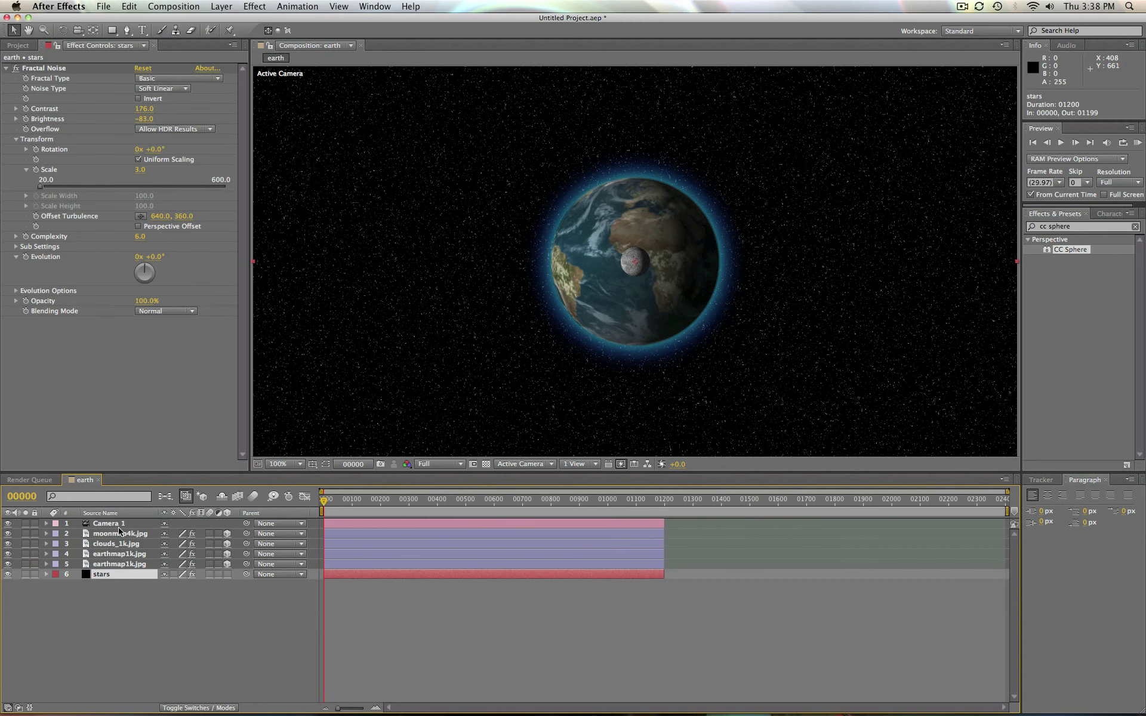
key("super+a")
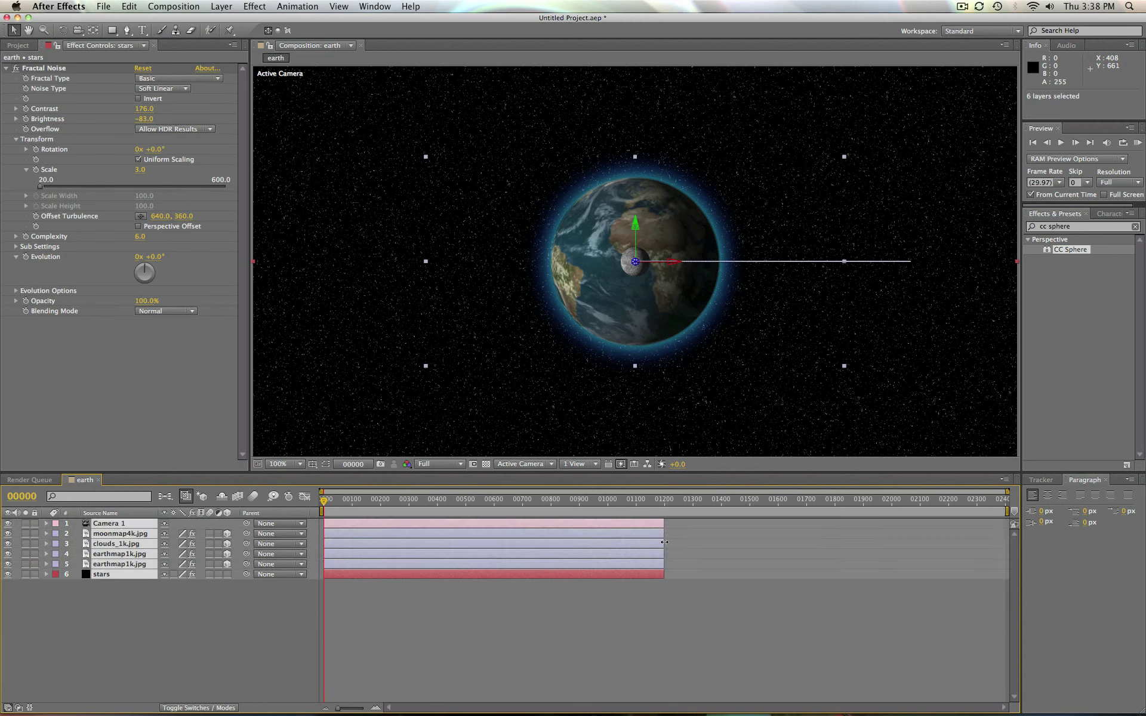
left_click_drag(665, 542, 1006, 542)
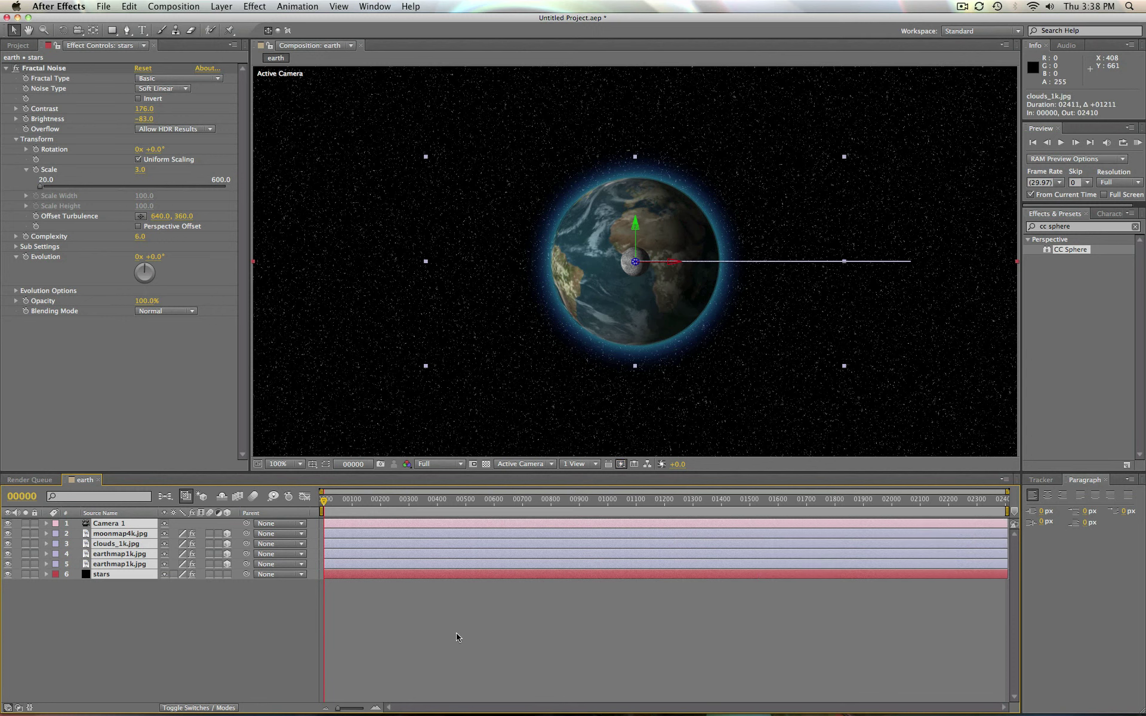
Move the final Rotation Y keyframes and the moon's Position keyframes out to the composition end.
key("u")
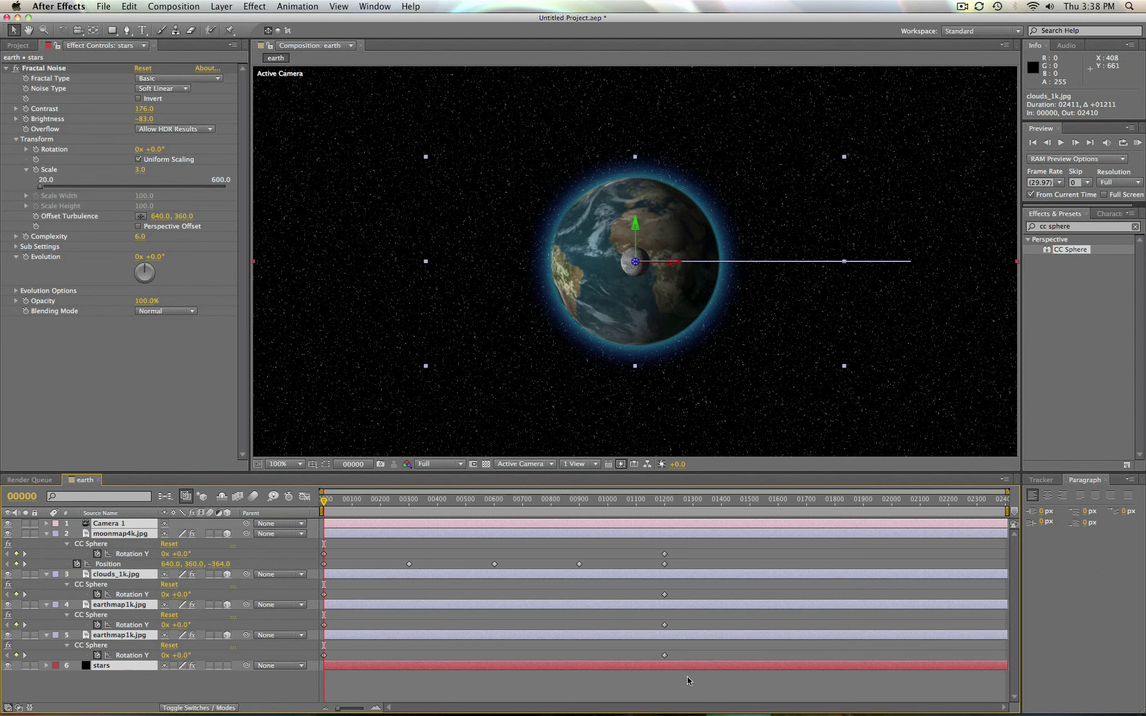
left_click(665, 656)
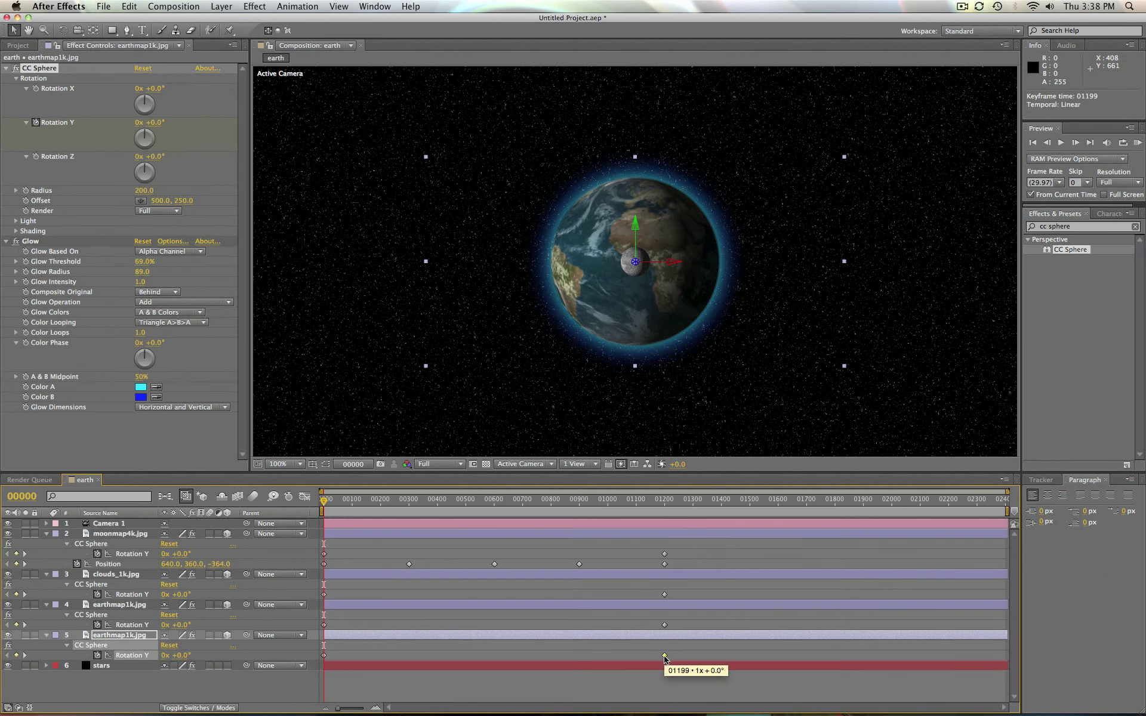
left_click(665, 625, "shift")
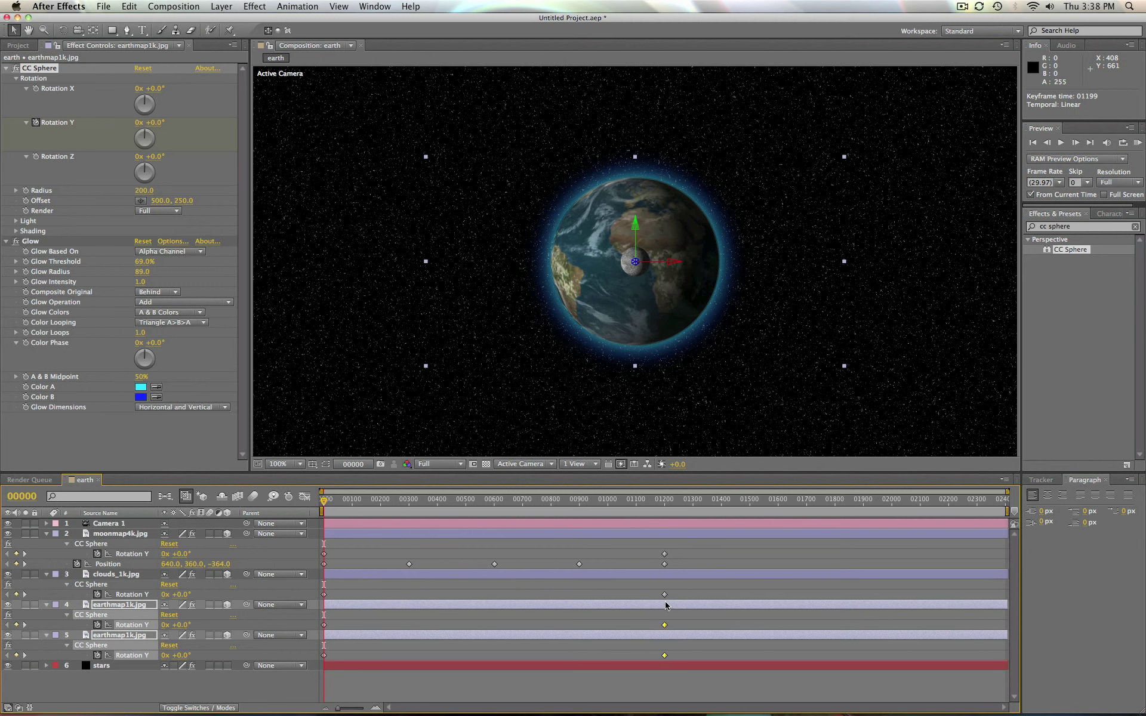
left_click(665, 596, "shift")
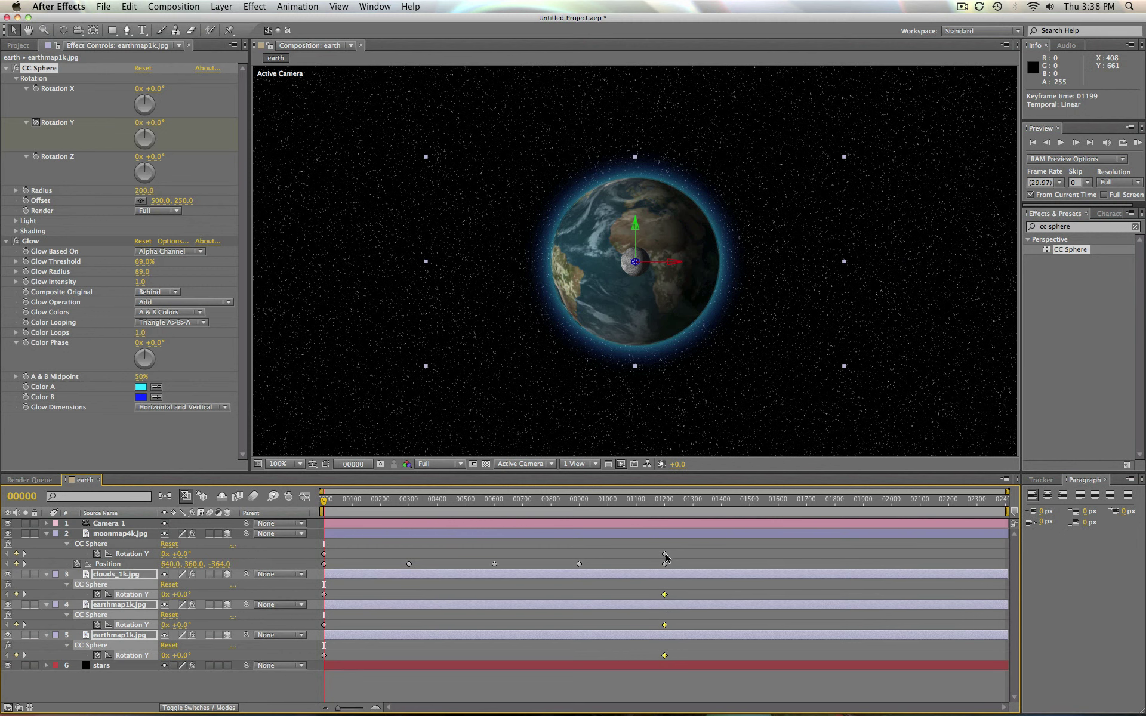
left_click(665, 554, "shift")
left_click_drag(666, 598, 1006, 599)
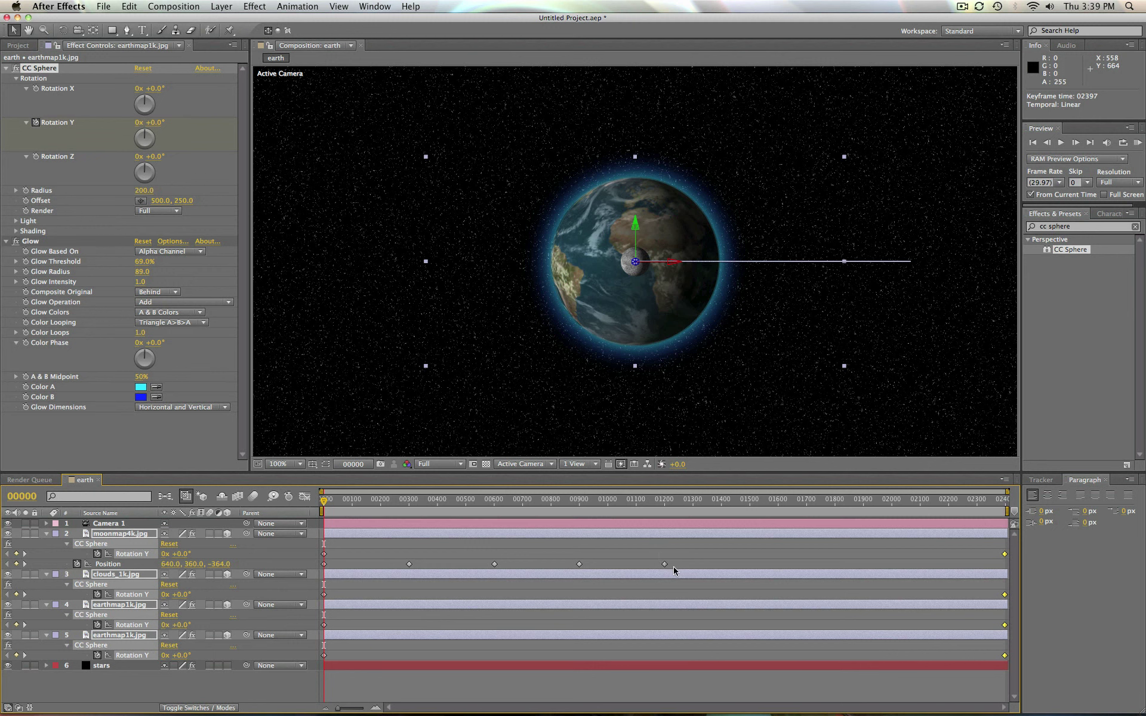
left_click_drag(674, 565, 316, 565)
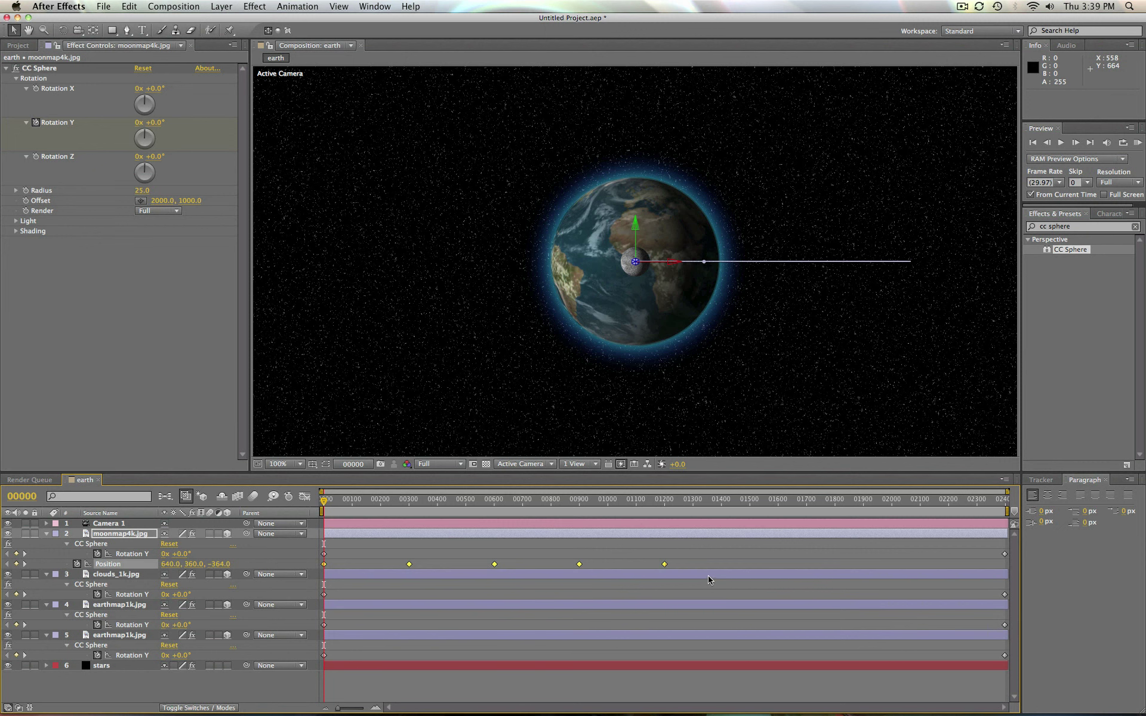
mouse_move(666, 567)
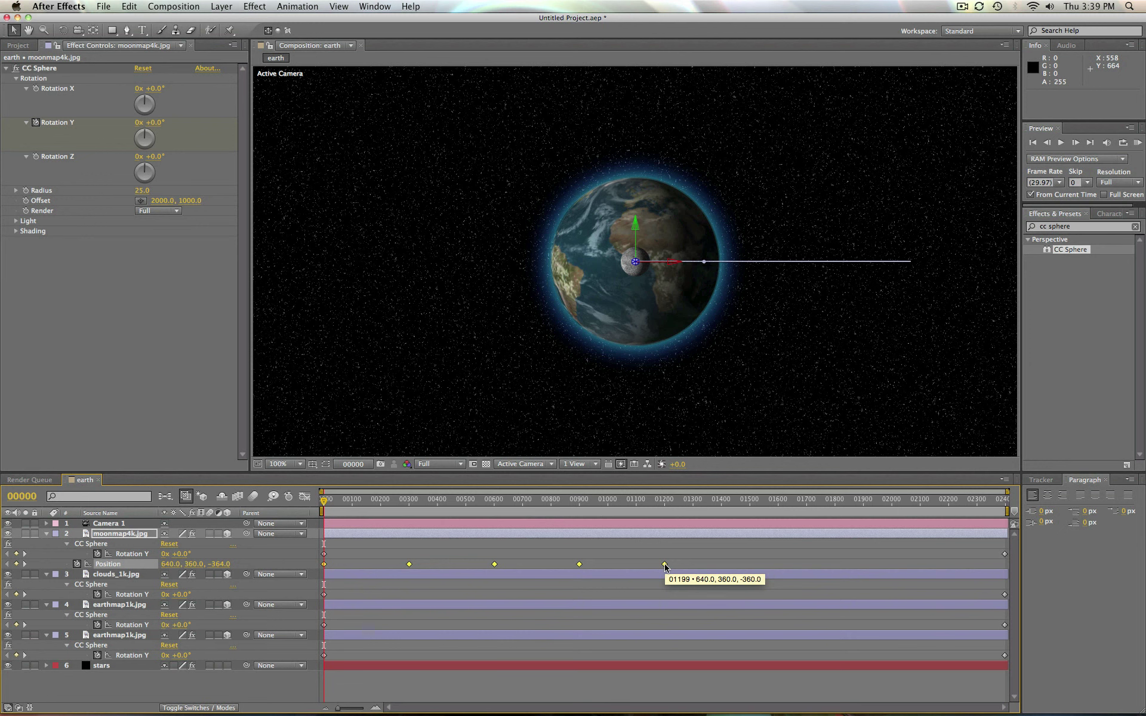
left_click_drag(666, 567, 1004, 570)
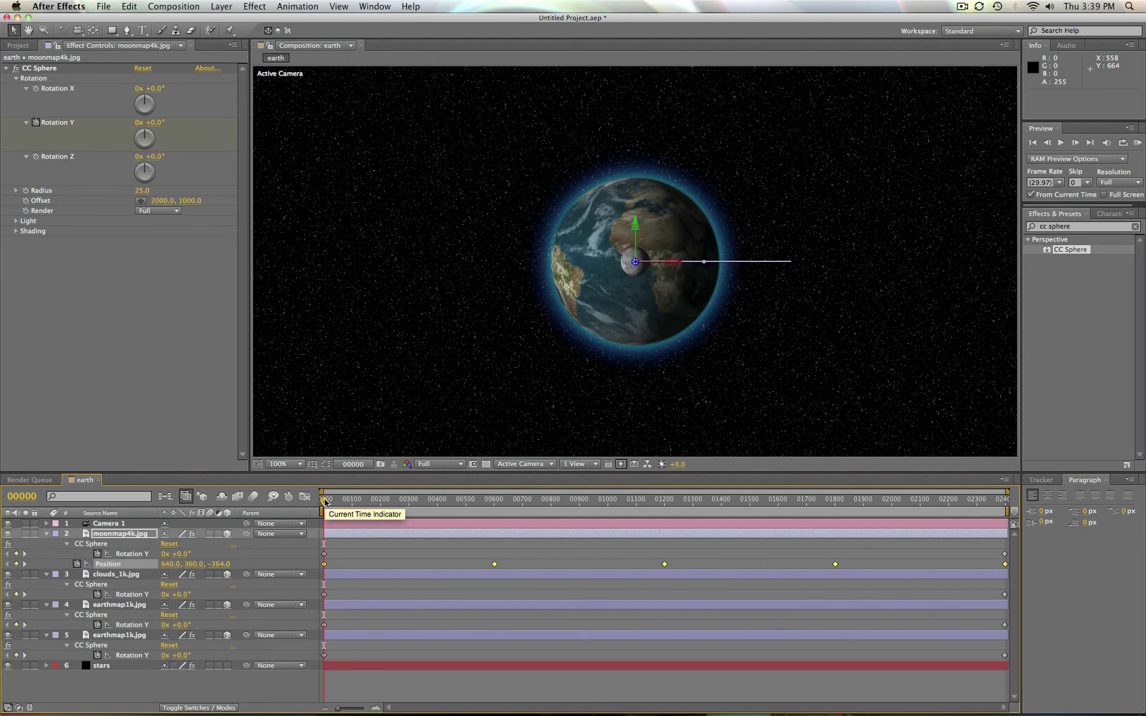
RAM-preview the 2400-frame glowing earth and orbiting moon animation, then stop playback.
key("KP_0")
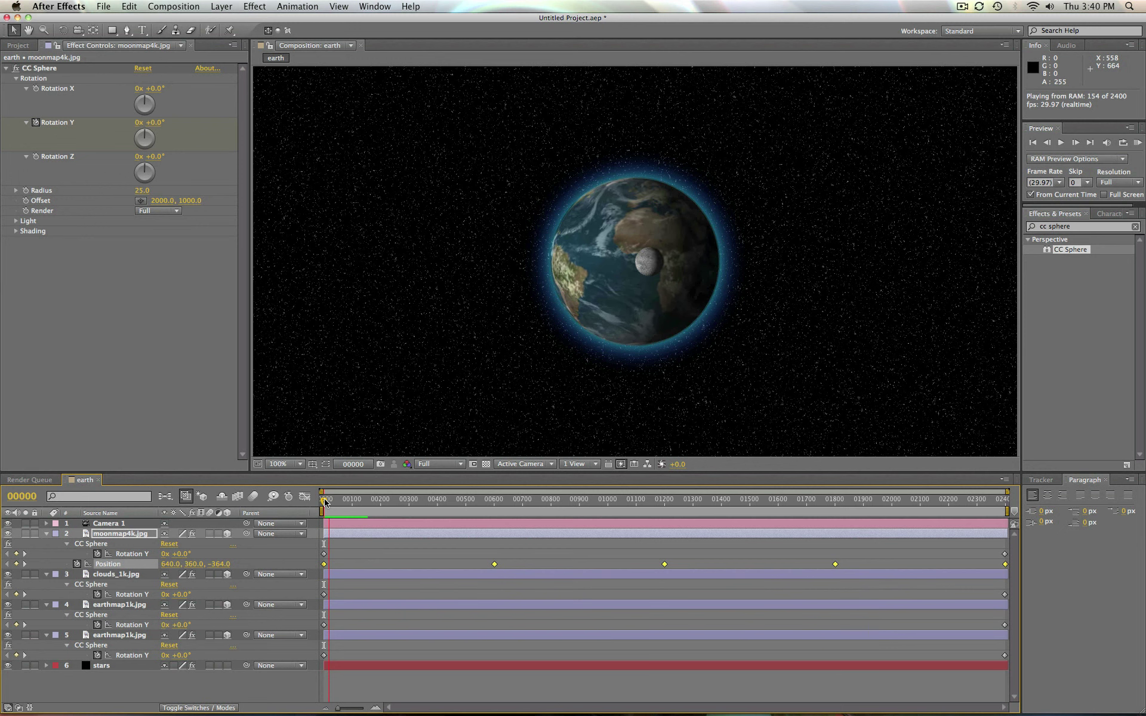
key("space")
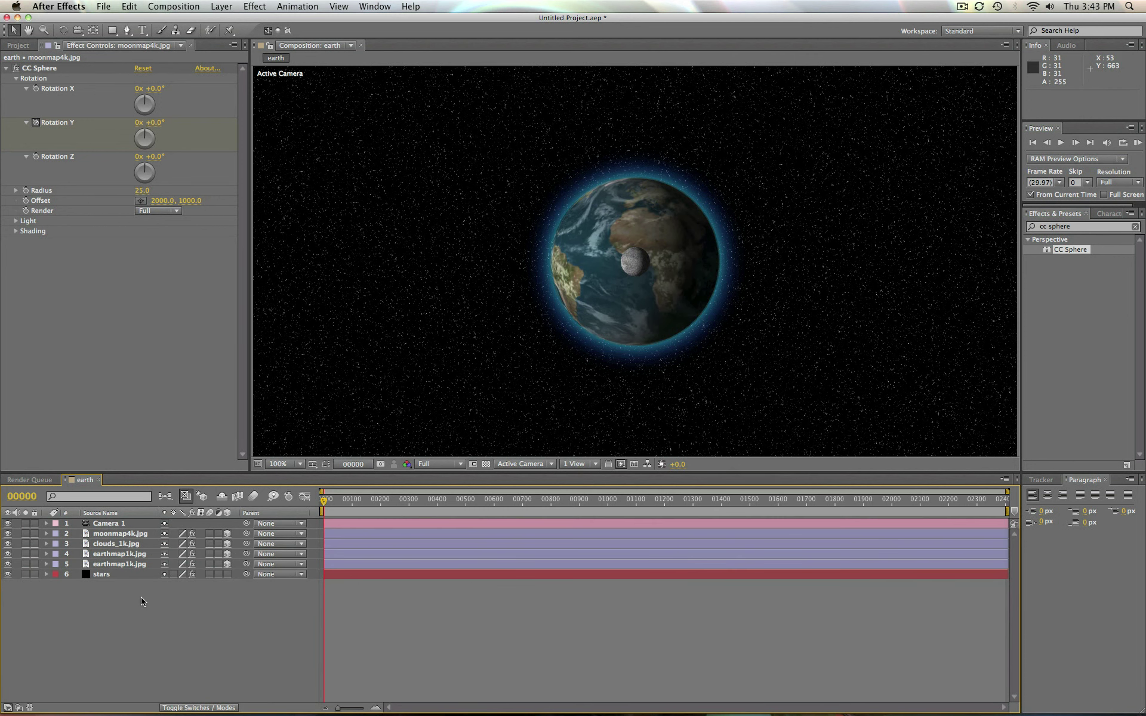